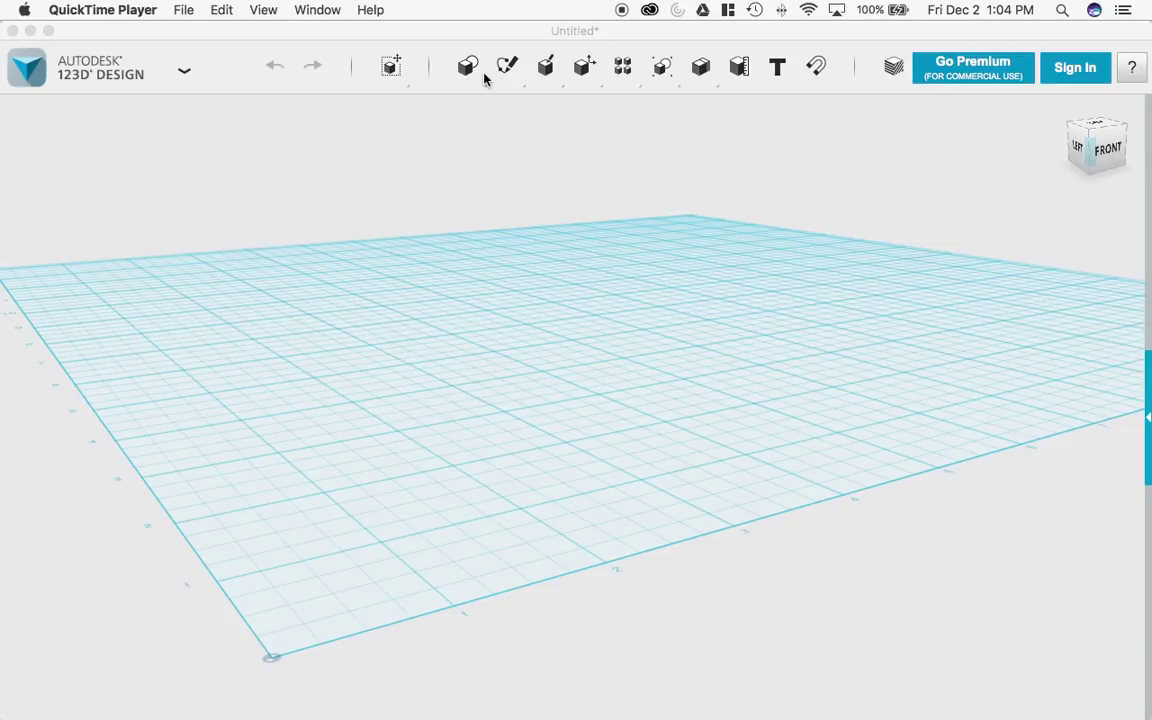
Step: Bring the 123D Design window forward and start a cylinder from the Primitives flyout
{"action": "left_click", "coordinate": [636, 38]}
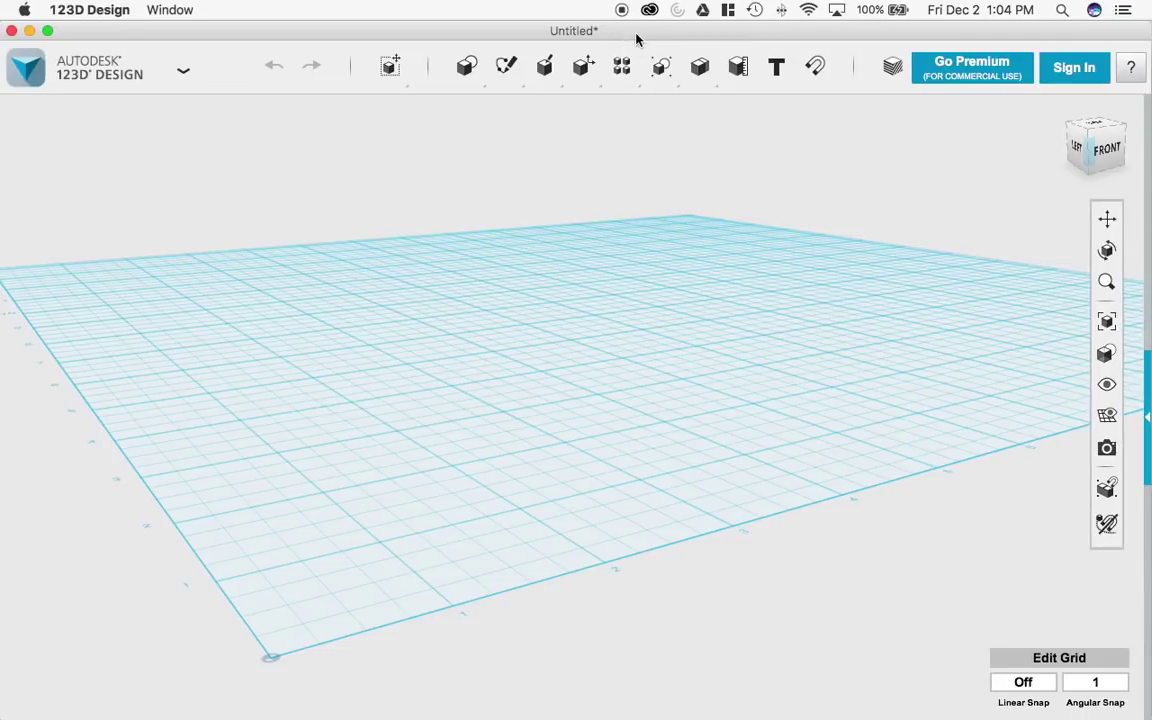
{"action": "mouse_move", "coordinate": [505, 73]}
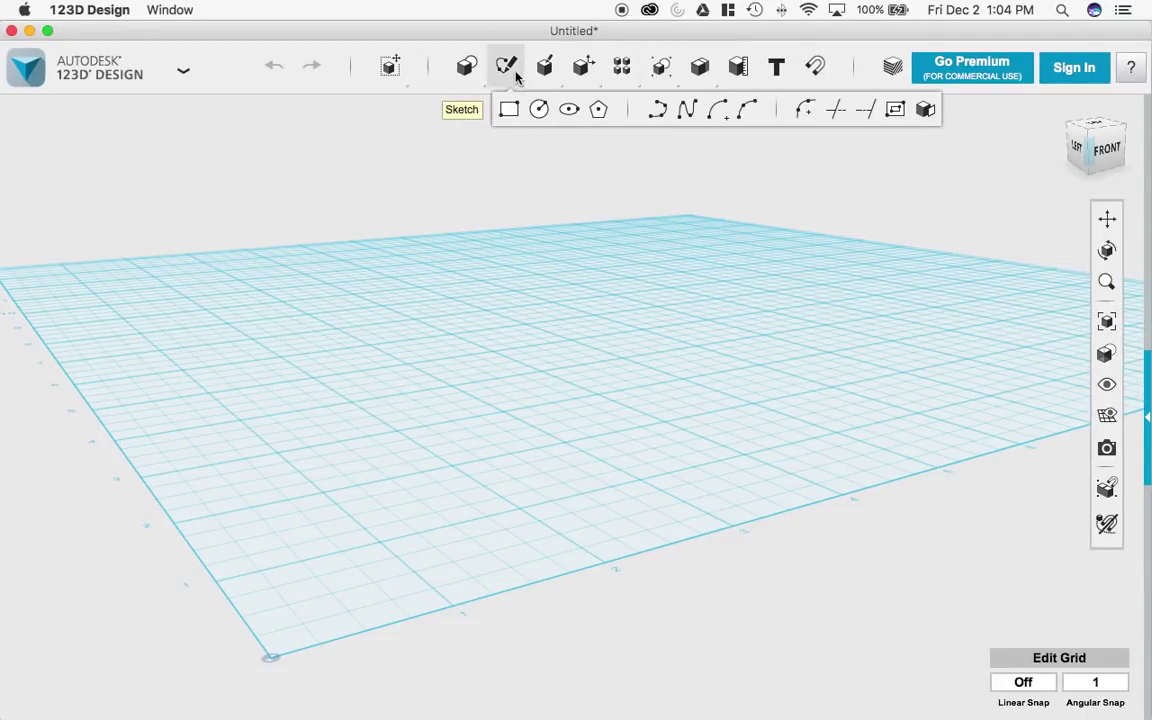
{"action": "mouse_move", "coordinate": [466, 67]}
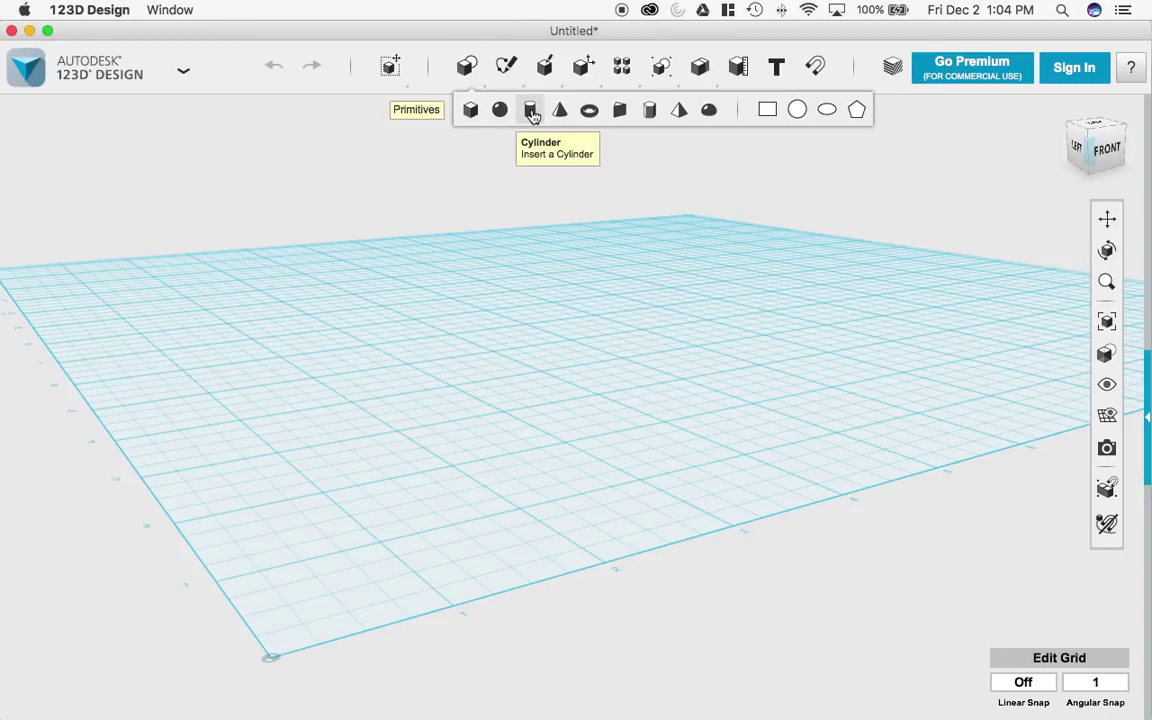
{"action": "left_click", "coordinate": [531, 111]}
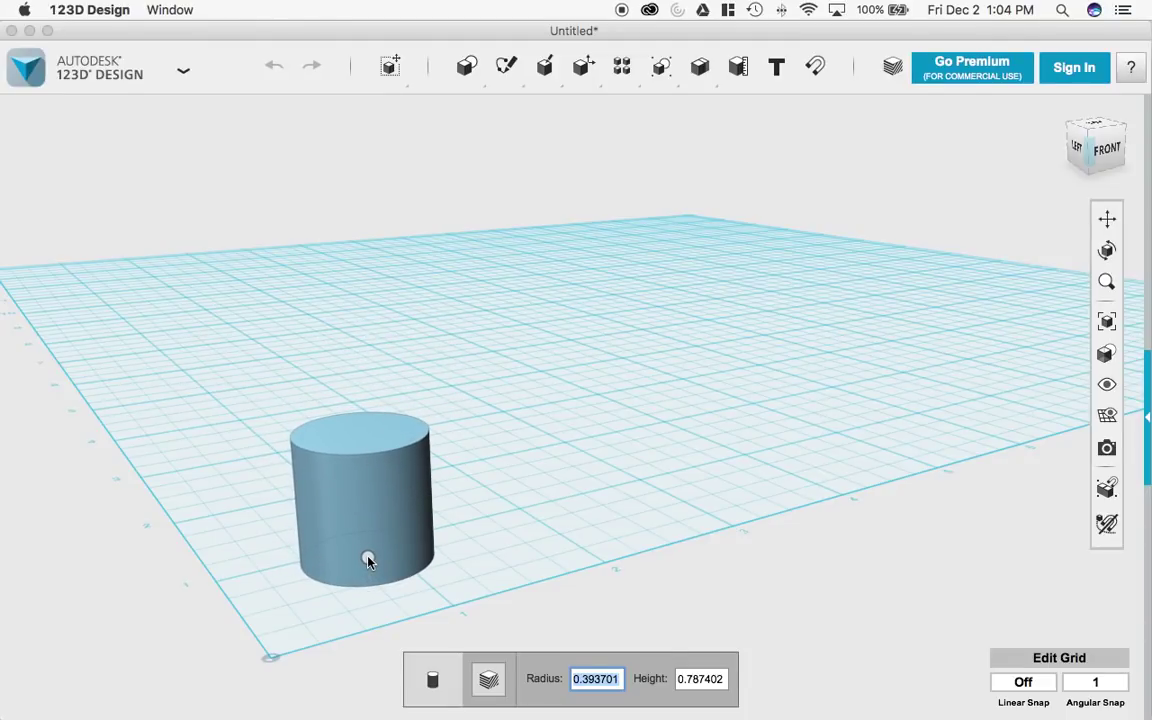
Step: Give the cylinder radius 1 and height 3, place it, and zoom out to view it
{"action": "type", "text": "1"}
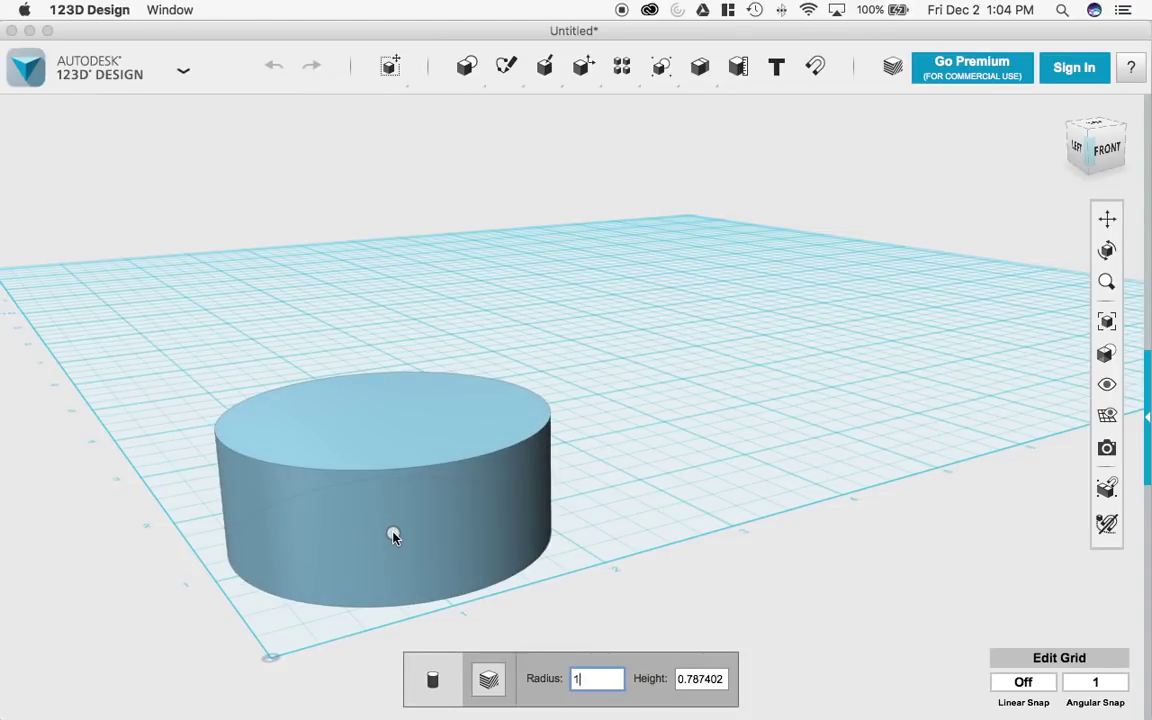
{"action": "key", "text": "Tab"}
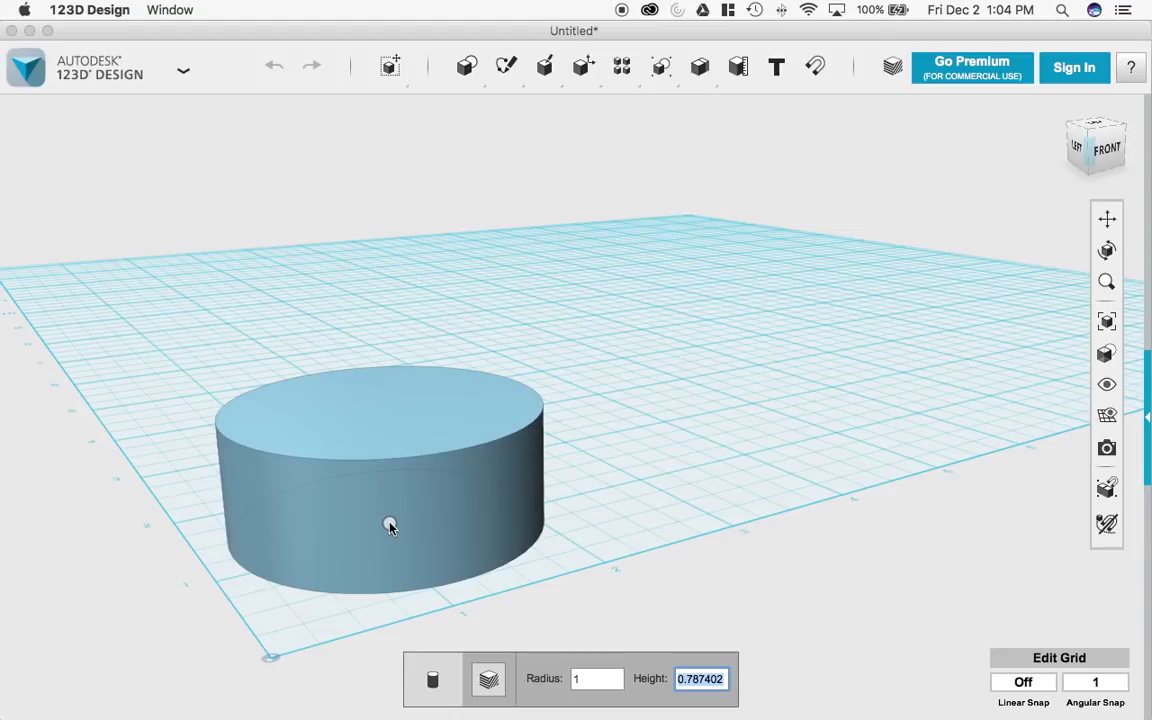
{"action": "type", "text": "3"}
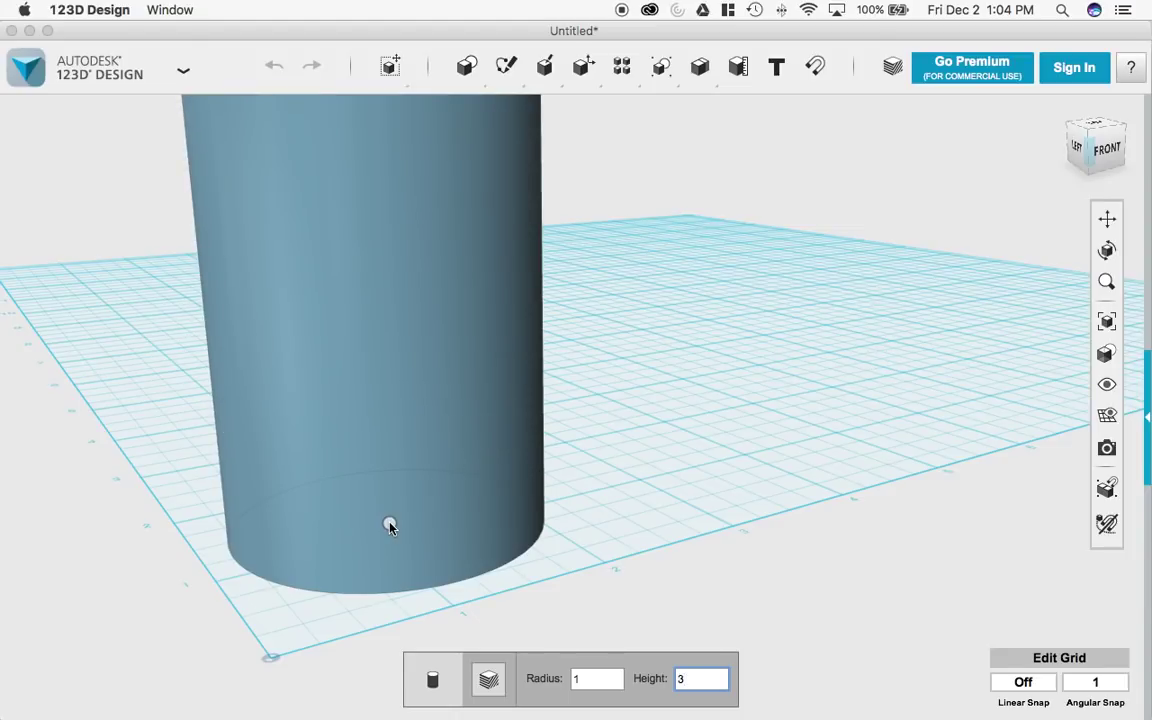
{"action": "left_click", "coordinate": [390, 527]}
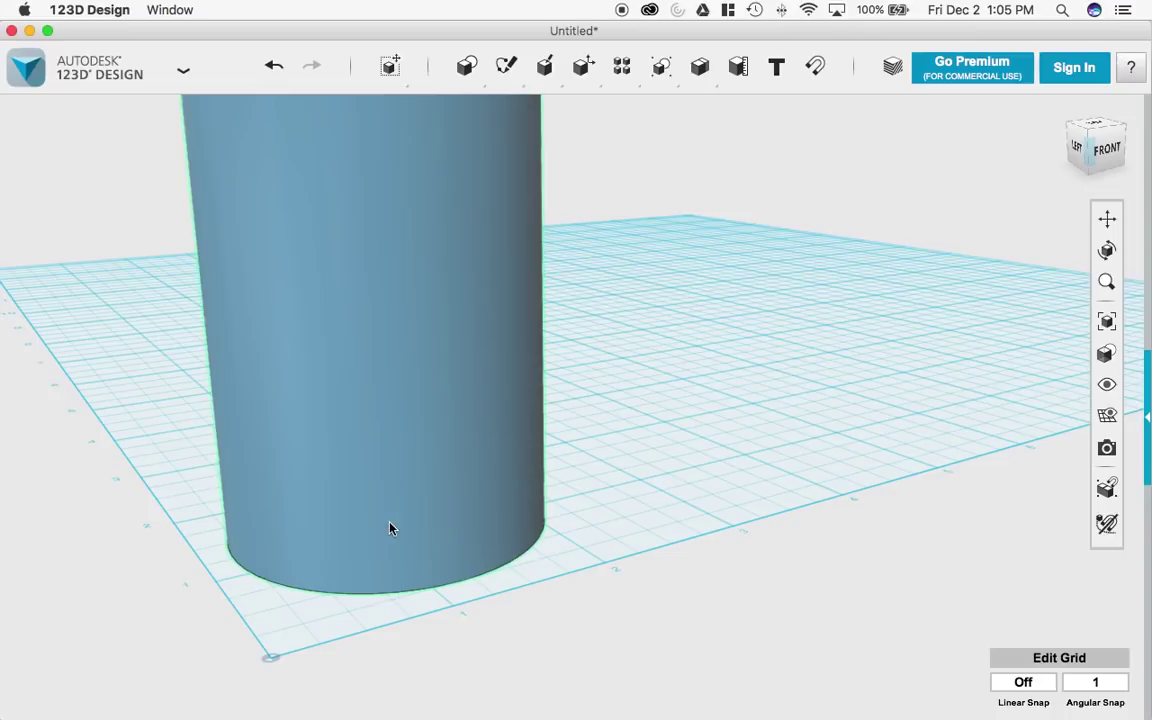
{"action": "scroll", "coordinate": [622, 498], "scroll_direction": "down", "scroll_amount": 3}
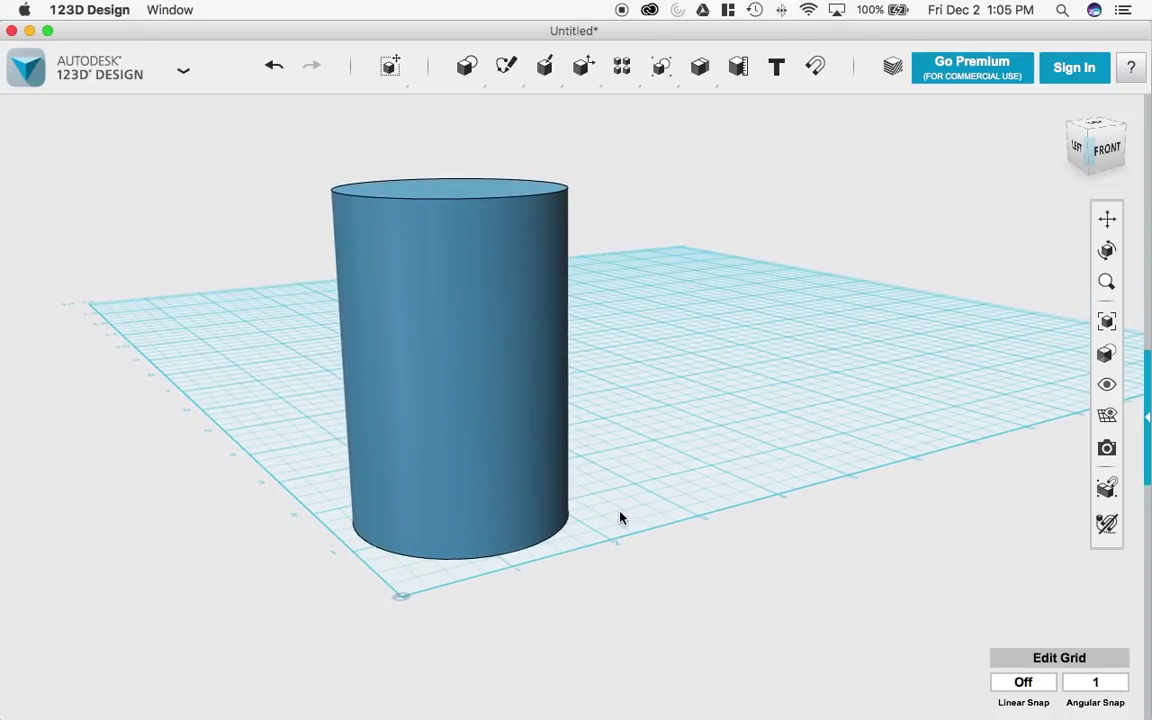
{"action": "right_click_drag", "start_coordinate": [620, 517], "coordinate": [627, 524]}
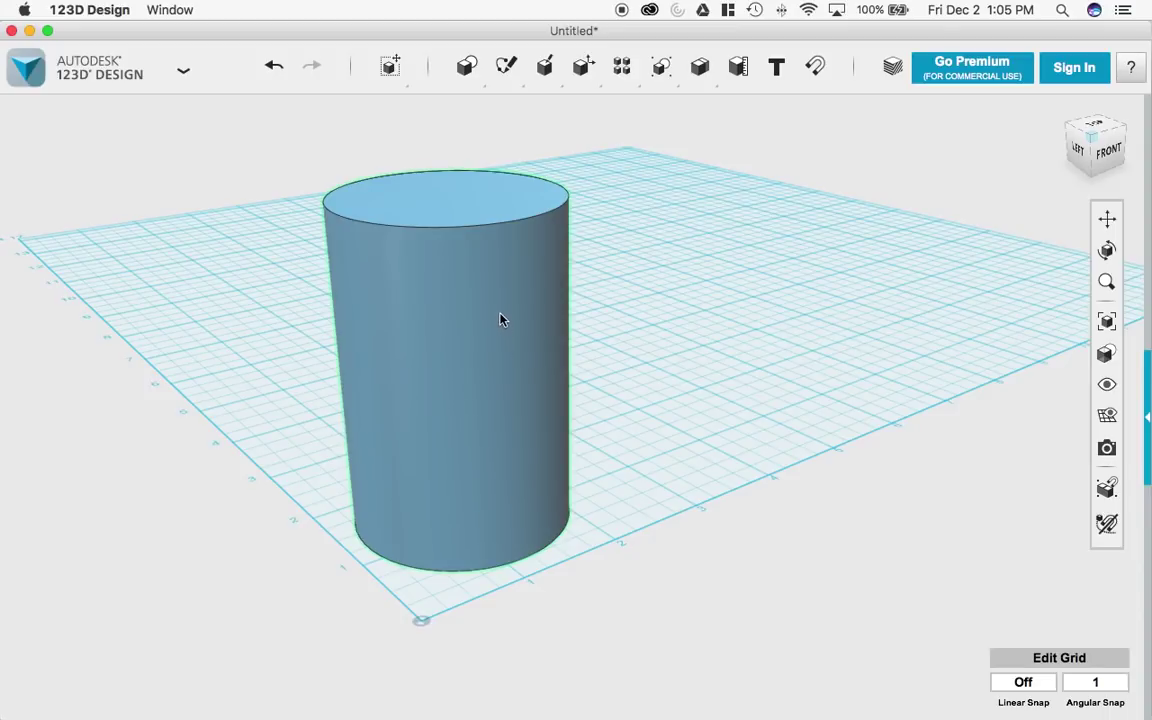
Step: Try shelling the whole cylinder with a thicker wall, then cancel the failed shell
{"action": "left_click", "coordinate": [501, 319]}
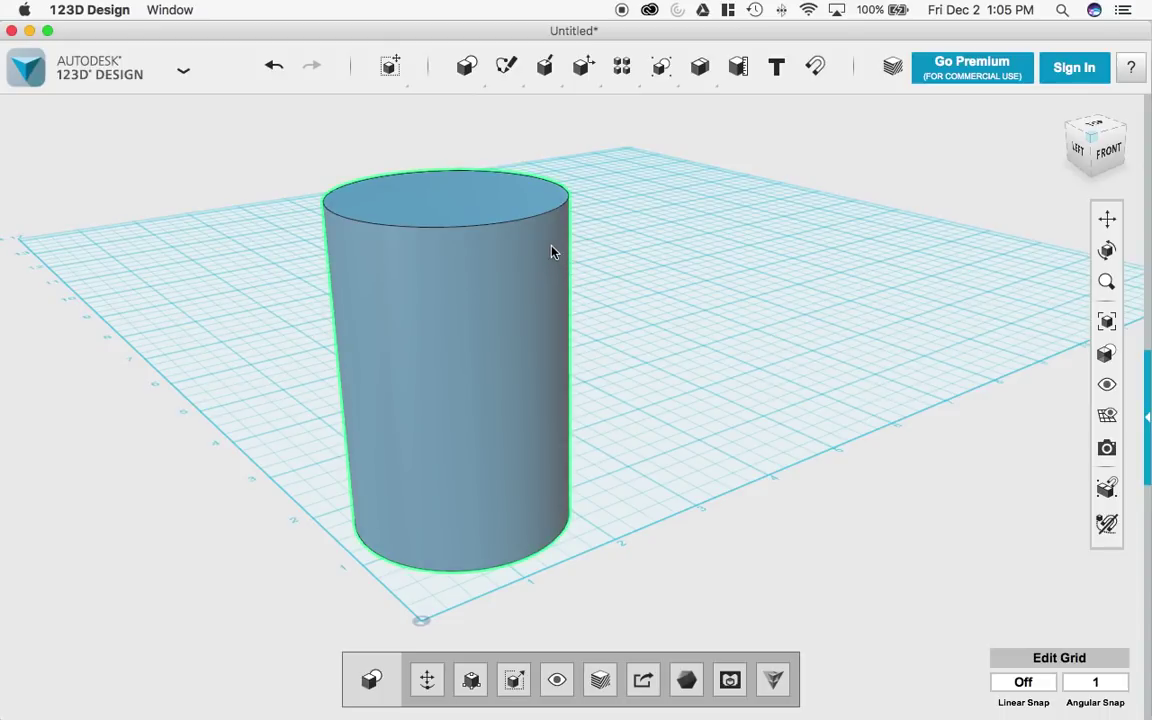
{"action": "left_click", "coordinate": [532, 321]}
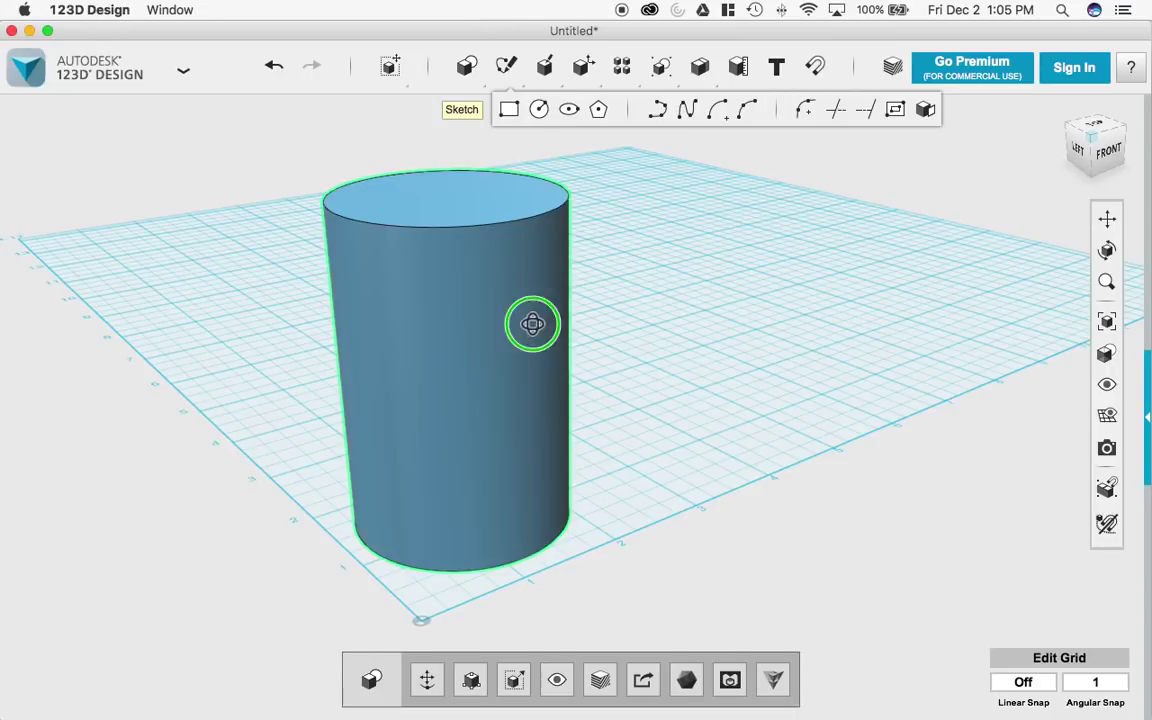
{"action": "left_click", "coordinate": [501, 278]}
{"action": "left_click", "coordinate": [513, 291]}
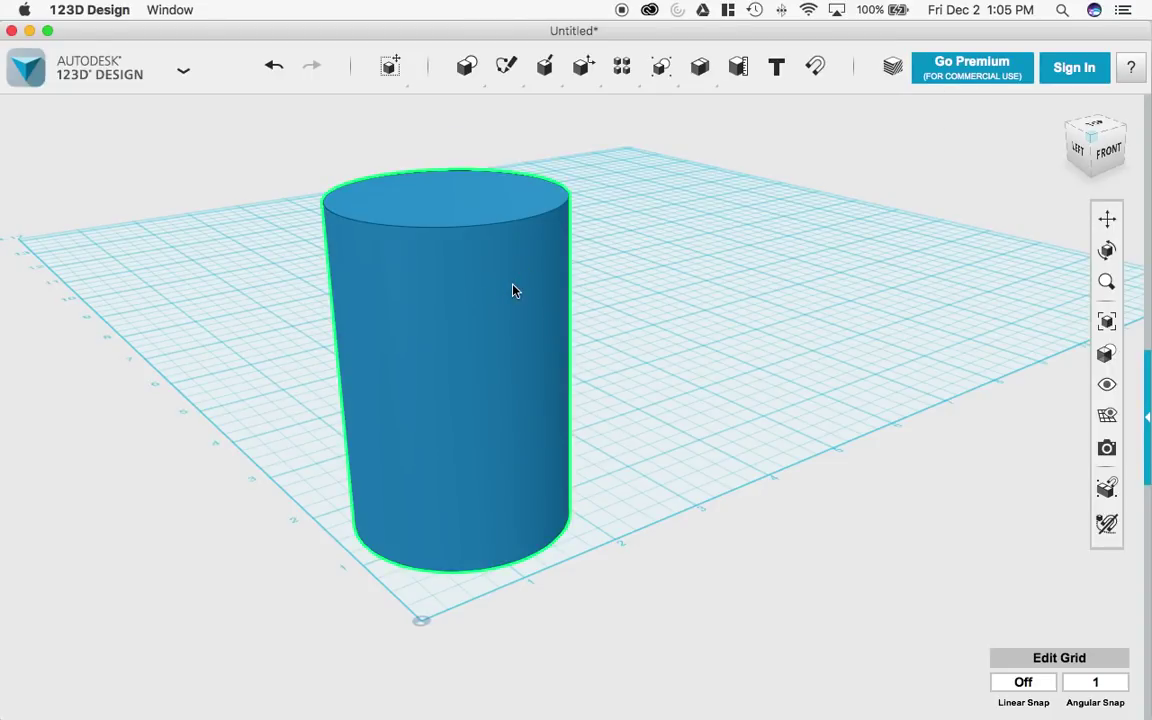
{"action": "left_click", "coordinate": [506, 291]}
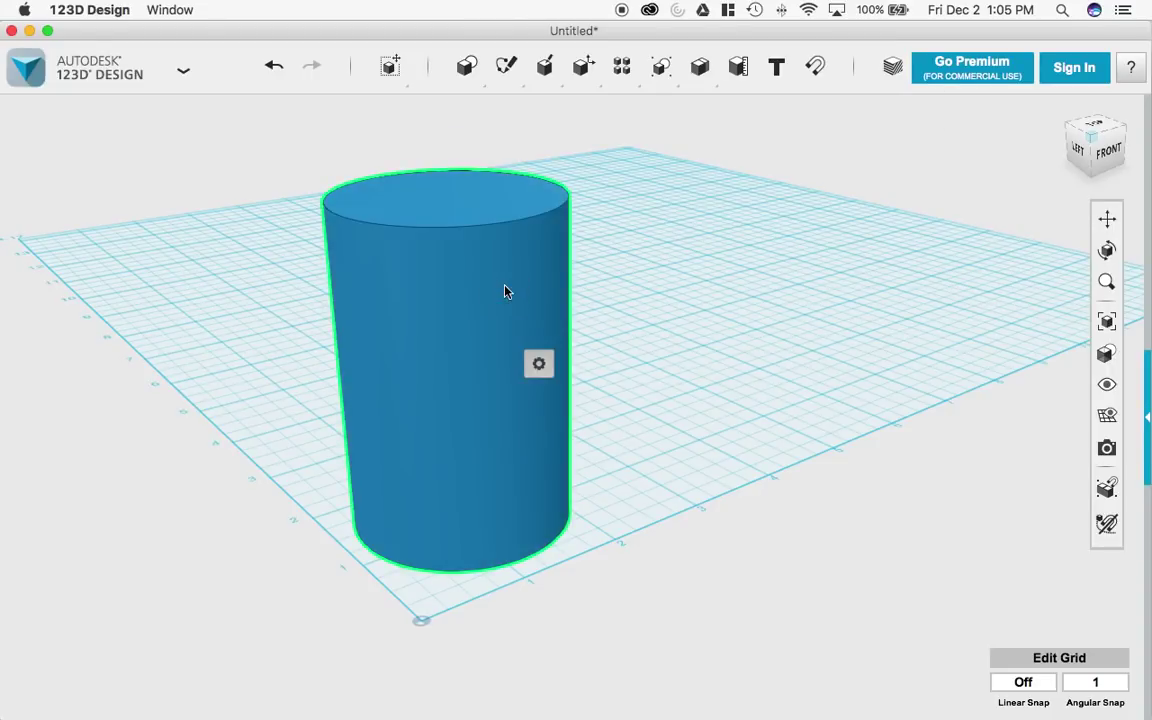
{"action": "mouse_move", "coordinate": [538, 364]}
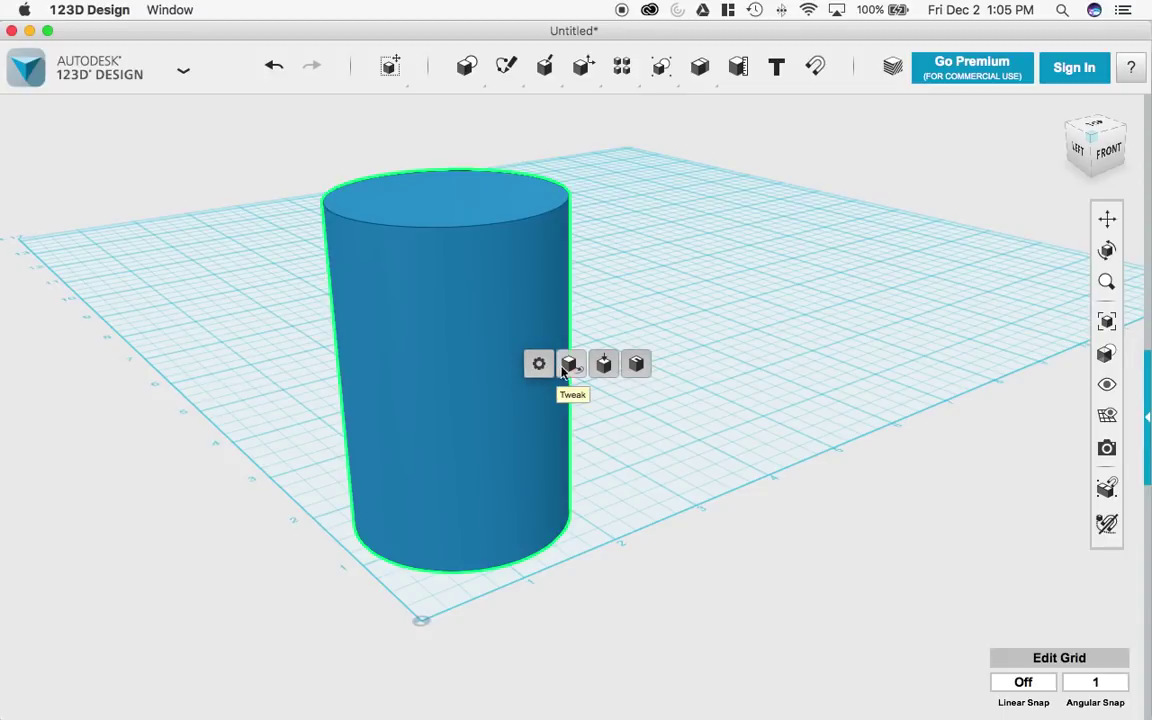
{"action": "left_click", "coordinate": [636, 366]}
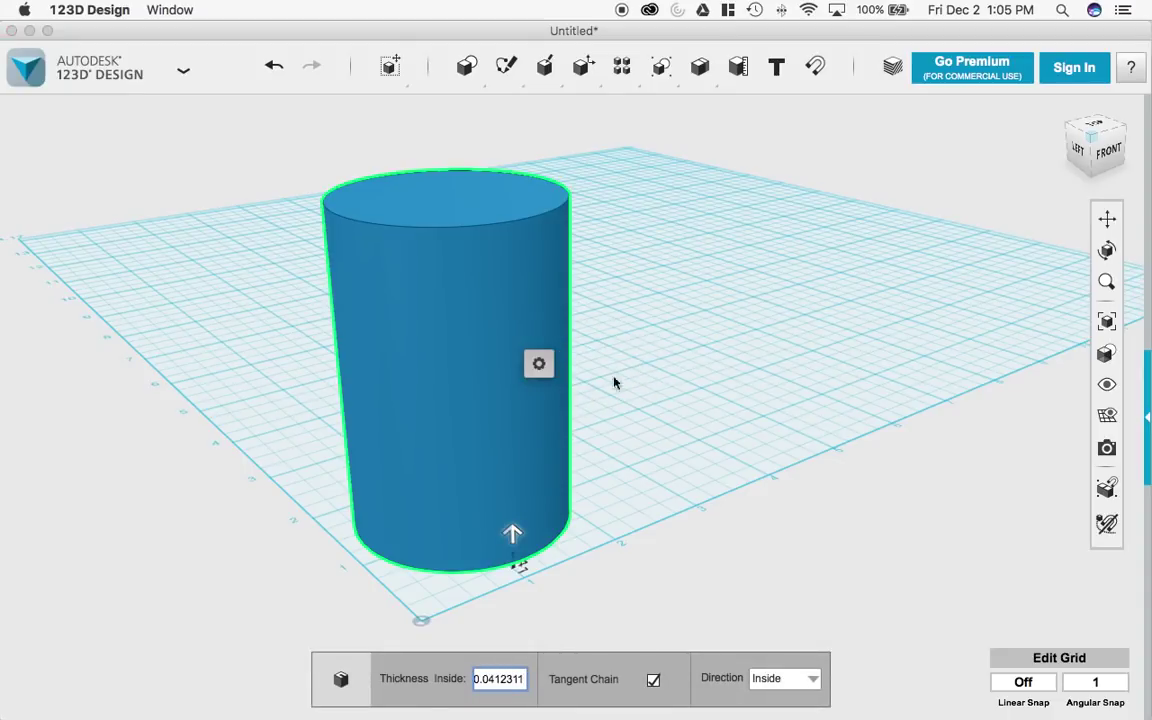
{"action": "mouse_move", "coordinate": [513, 529]}
{"action": "left_mouse_down"}
{"action": "mouse_move", "coordinate": [491, 172]}
{"action": "mouse_move", "coordinate": [517, 522]}
{"action": "left_mouse_up"}
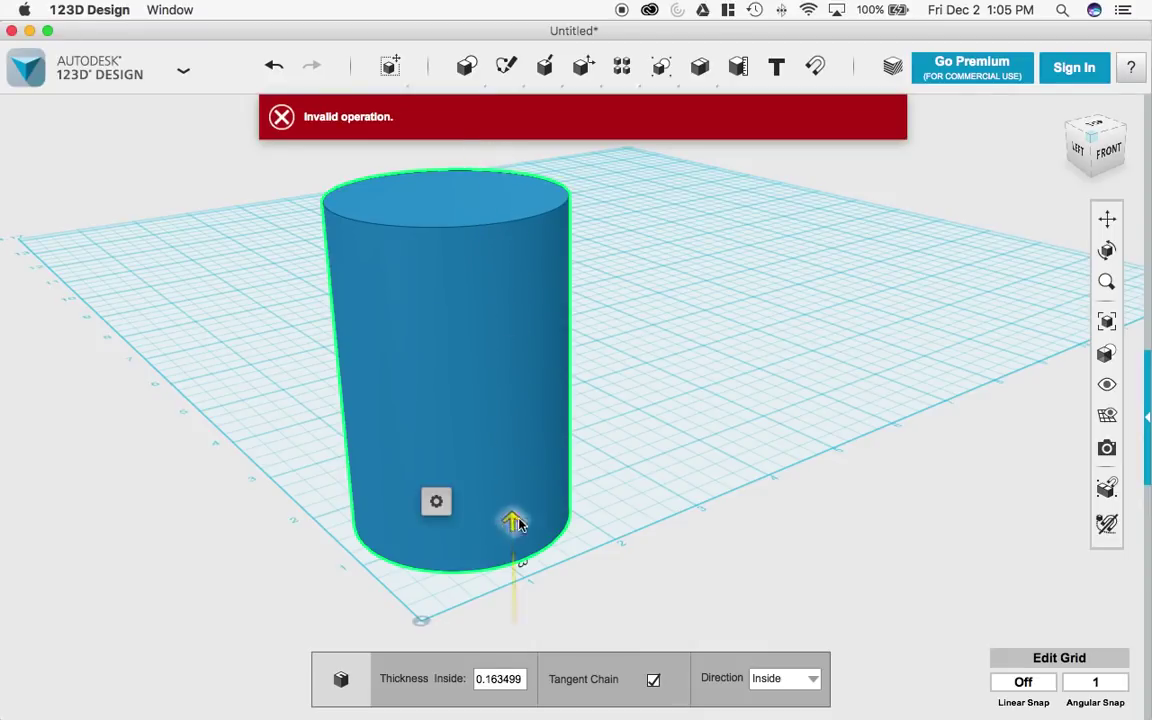
{"action": "key", "text": "Escape"}
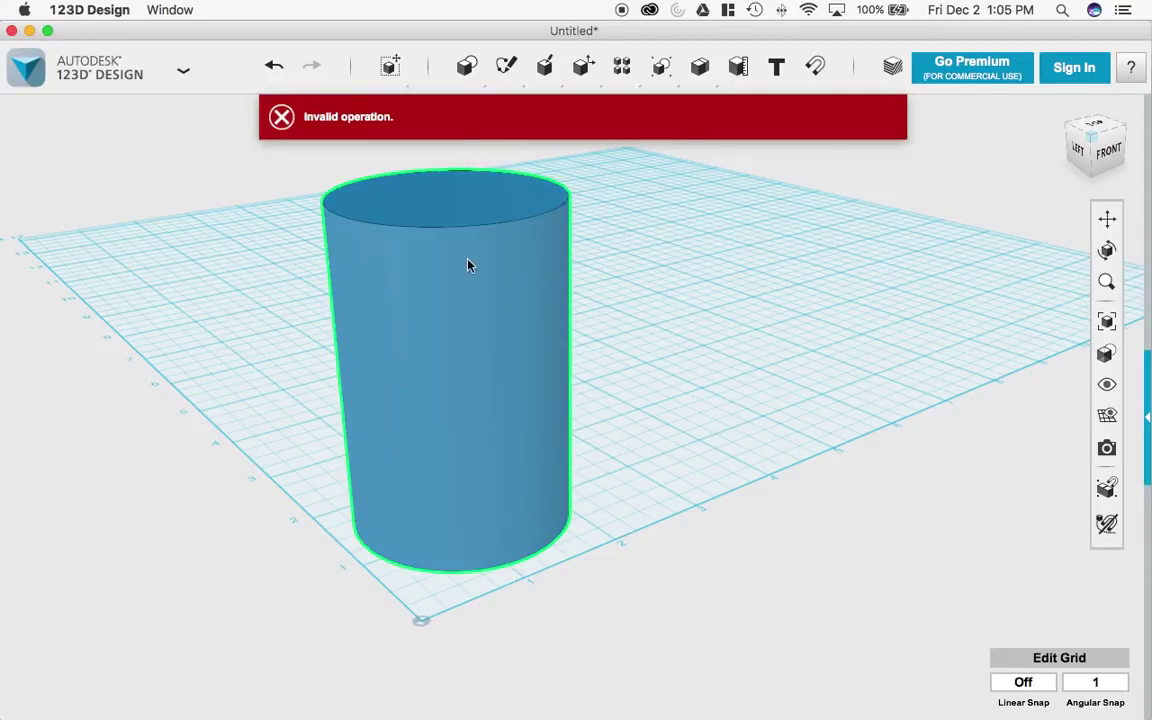
Step: Select the cylinder's top face and start a shell through it
{"action": "left_click", "coordinate": [470, 198]}
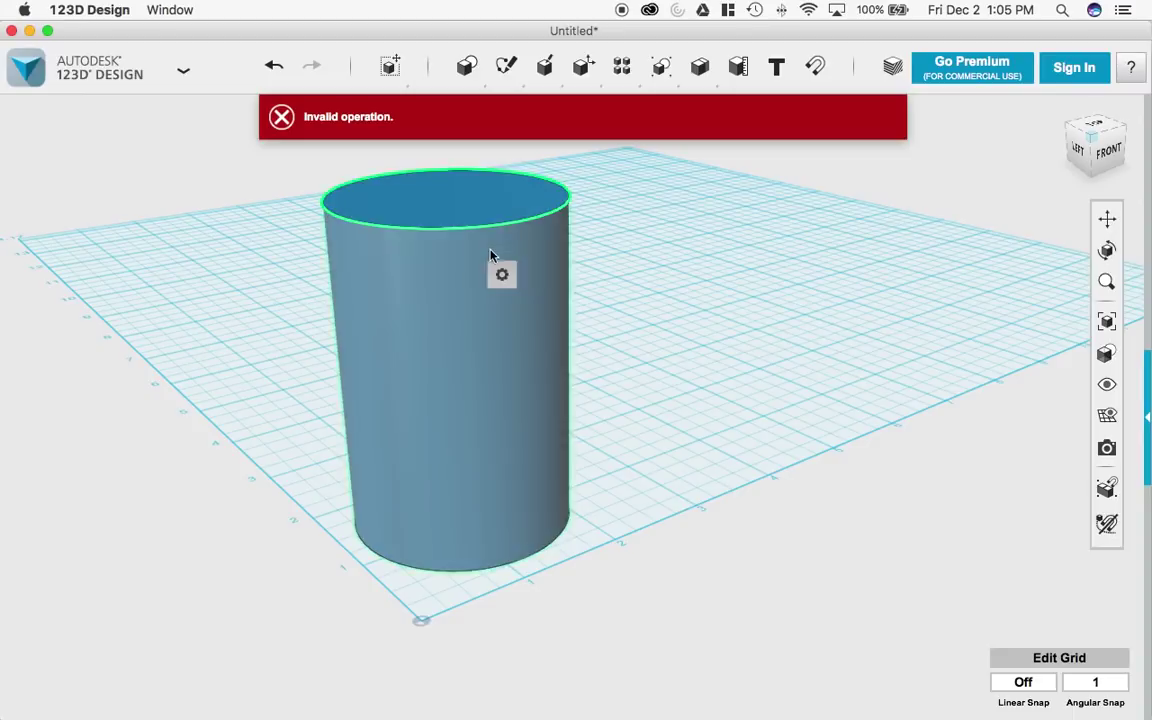
{"action": "mouse_move", "coordinate": [501, 274]}
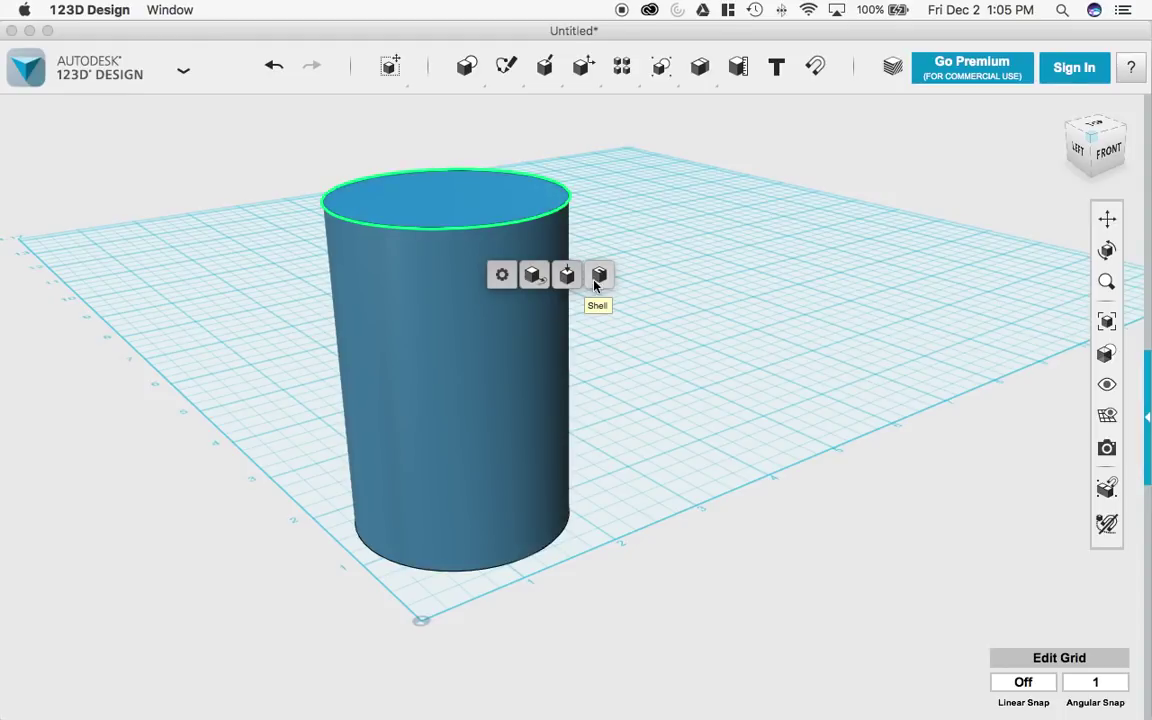
{"action": "left_click", "coordinate": [456, 212]}
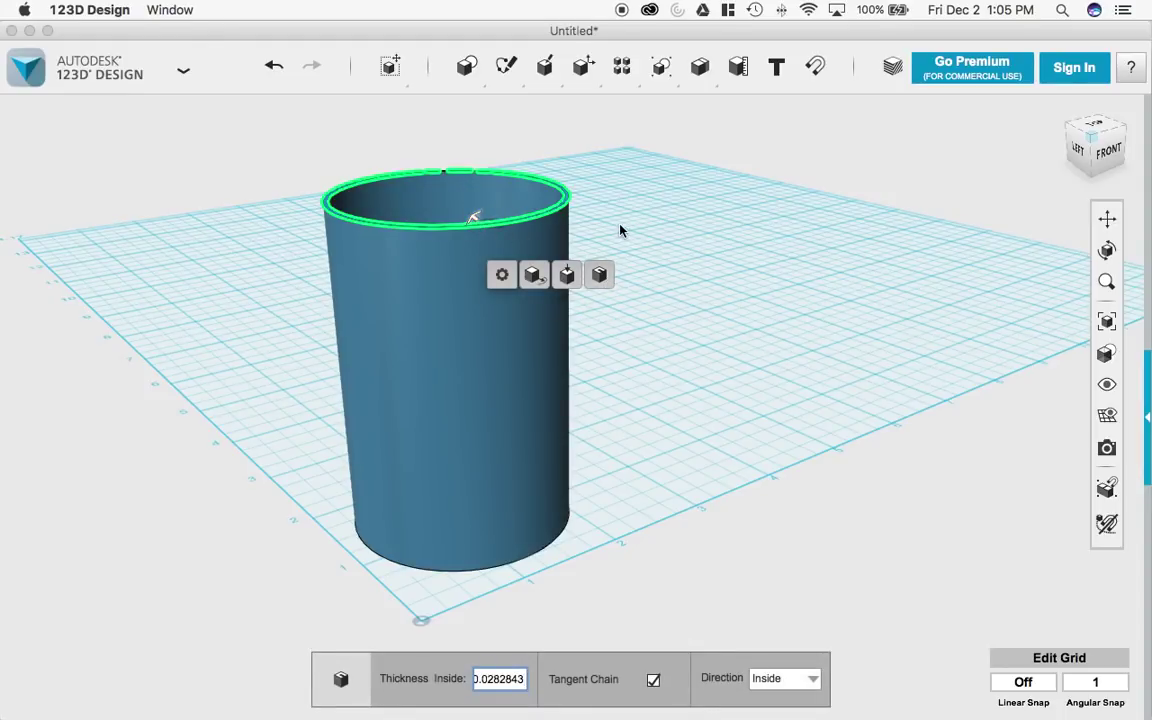
{"action": "right_click_drag", "start_coordinate": [617, 231], "coordinate": [648, 252]}
{"action": "right_click_drag", "start_coordinate": [461, 264], "coordinate": [455, 397]}
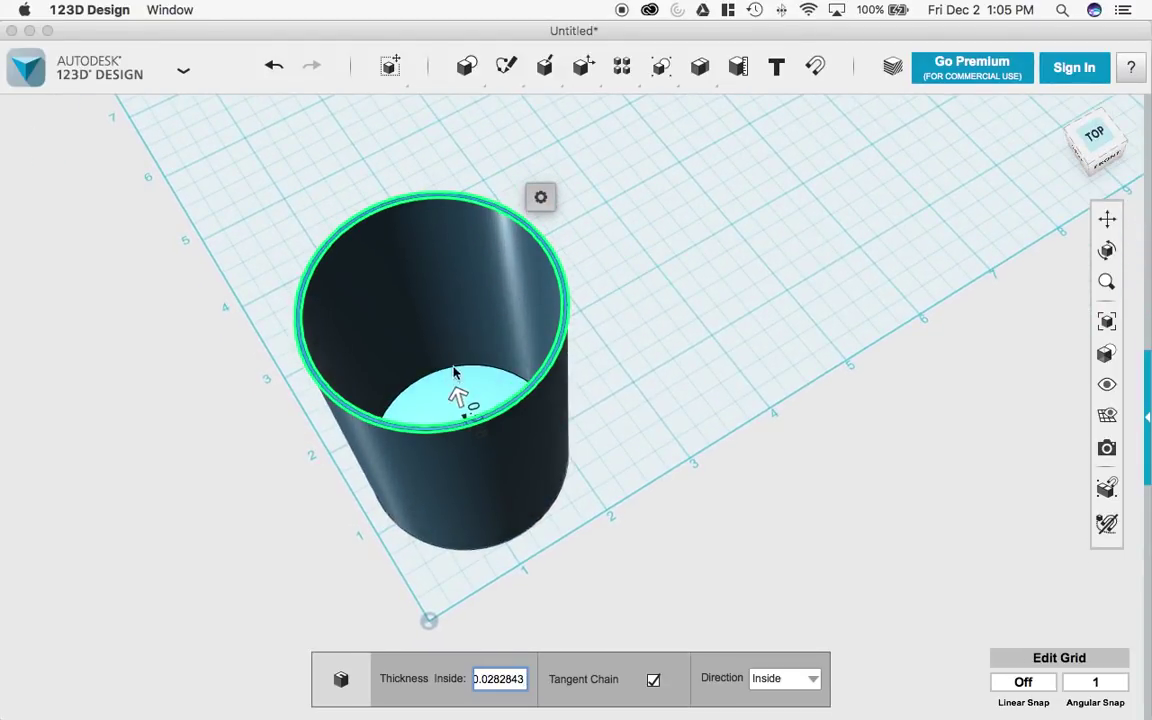
{"action": "left_click", "coordinate": [455, 397]}
{"action": "mouse_move", "coordinate": [455, 388]}
{"action": "left_mouse_down"}
{"action": "mouse_move", "coordinate": [430, 316]}
{"action": "mouse_move", "coordinate": [468, 391]}
{"action": "left_mouse_up"}
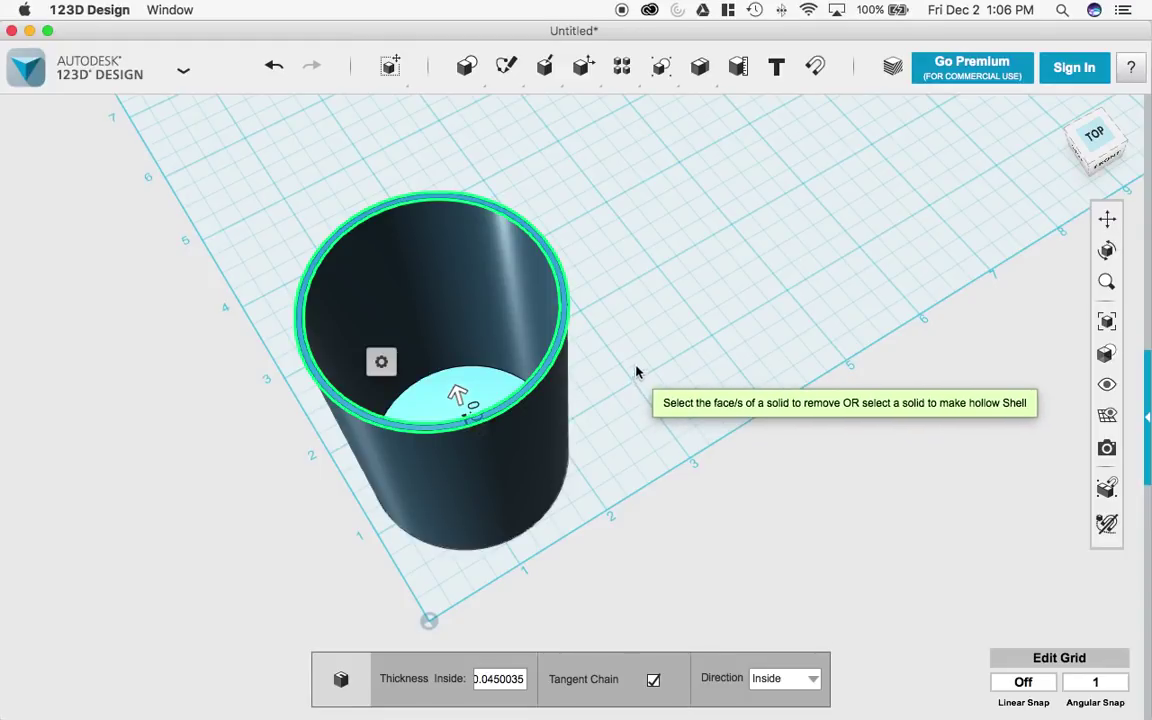
{"action": "key", "text": "Return"}
Step: Undo the previous shell and start a new Shell on the cylinder's top face
{"action": "left_click", "coordinate": [272, 66]}
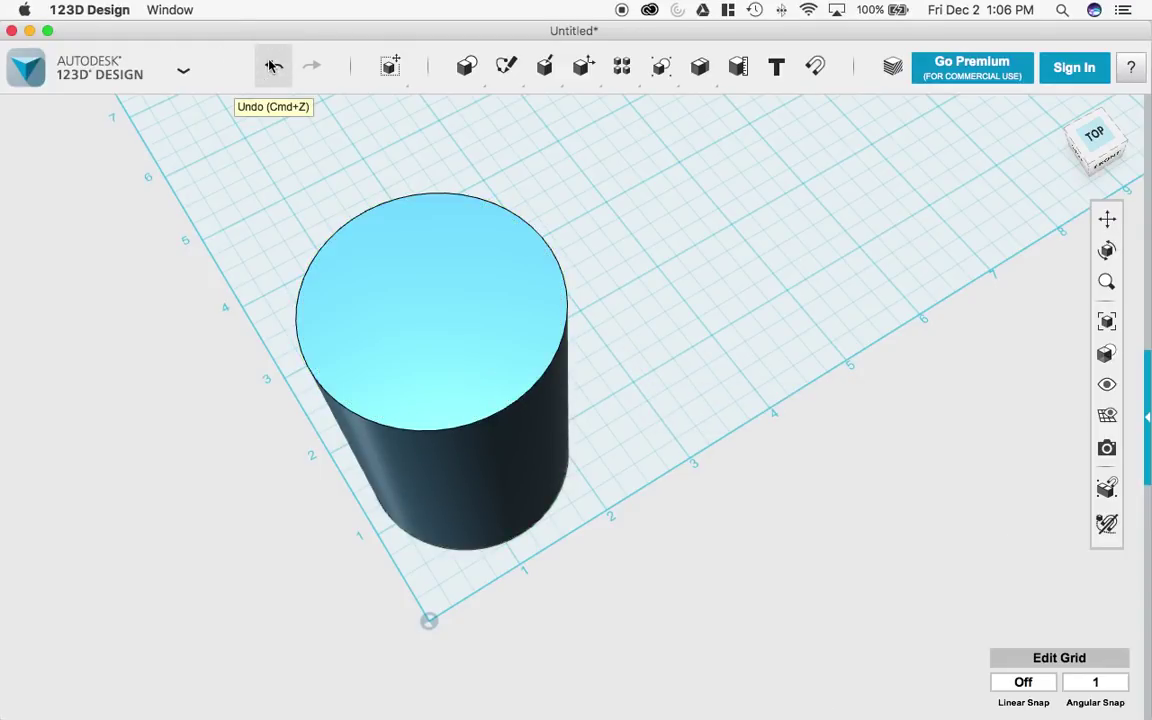
{"action": "right_click_drag", "start_coordinate": [730, 376], "coordinate": [805, 267]}
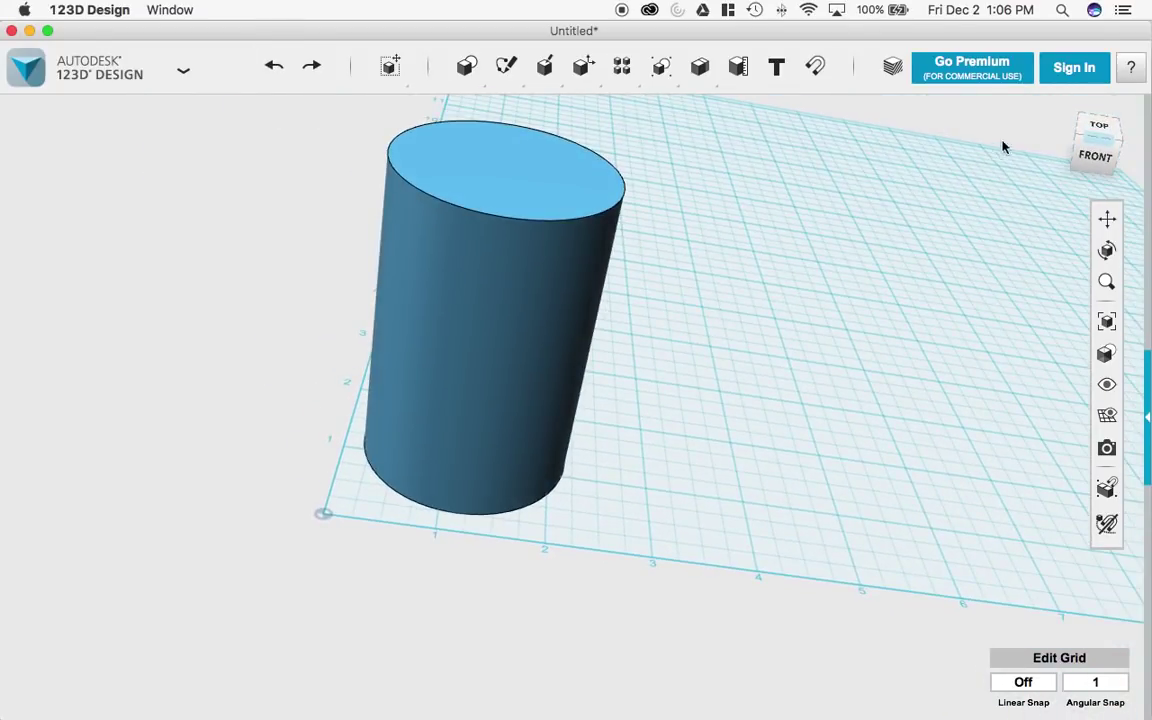
{"action": "left_click", "coordinate": [1063, 113]}
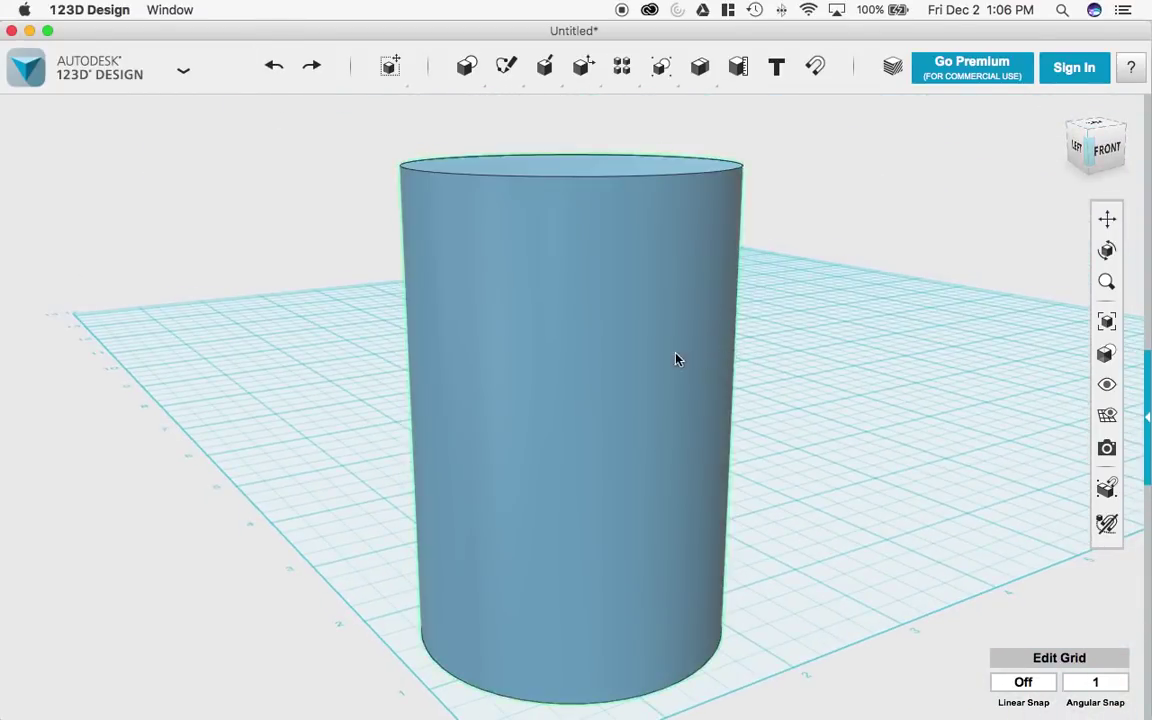
{"action": "left_click", "coordinate": [640, 355]}
{"action": "left_click", "coordinate": [610, 174]}
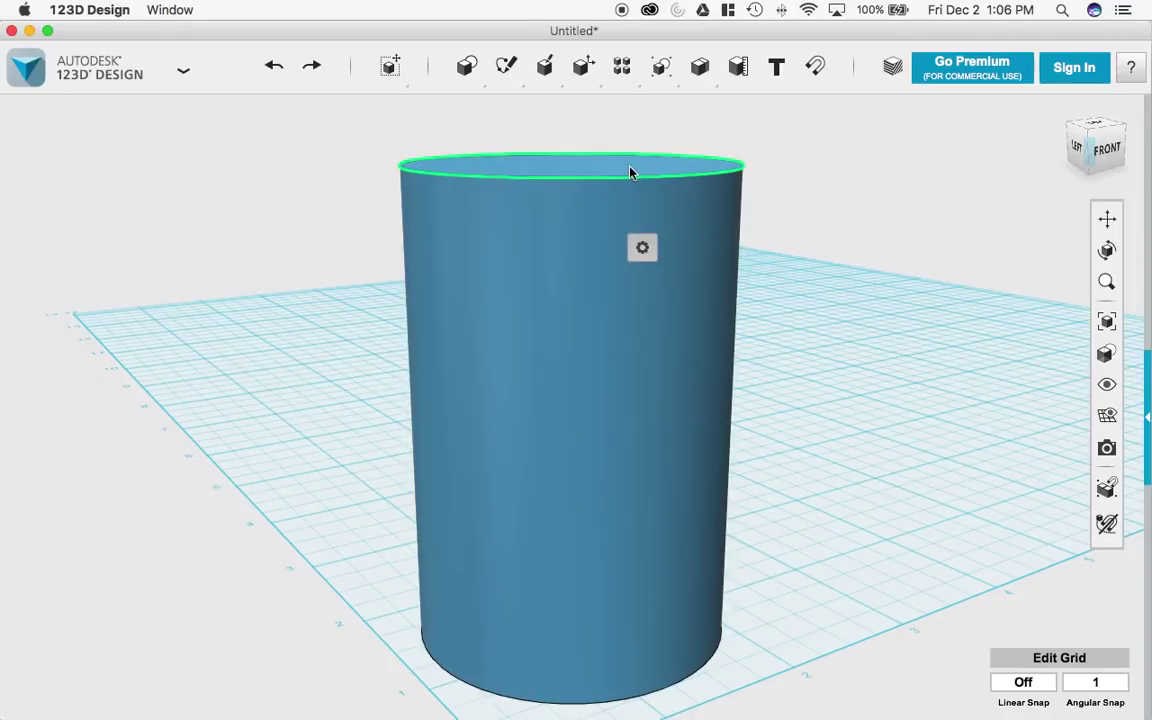
{"action": "mouse_move", "coordinate": [643, 249]}
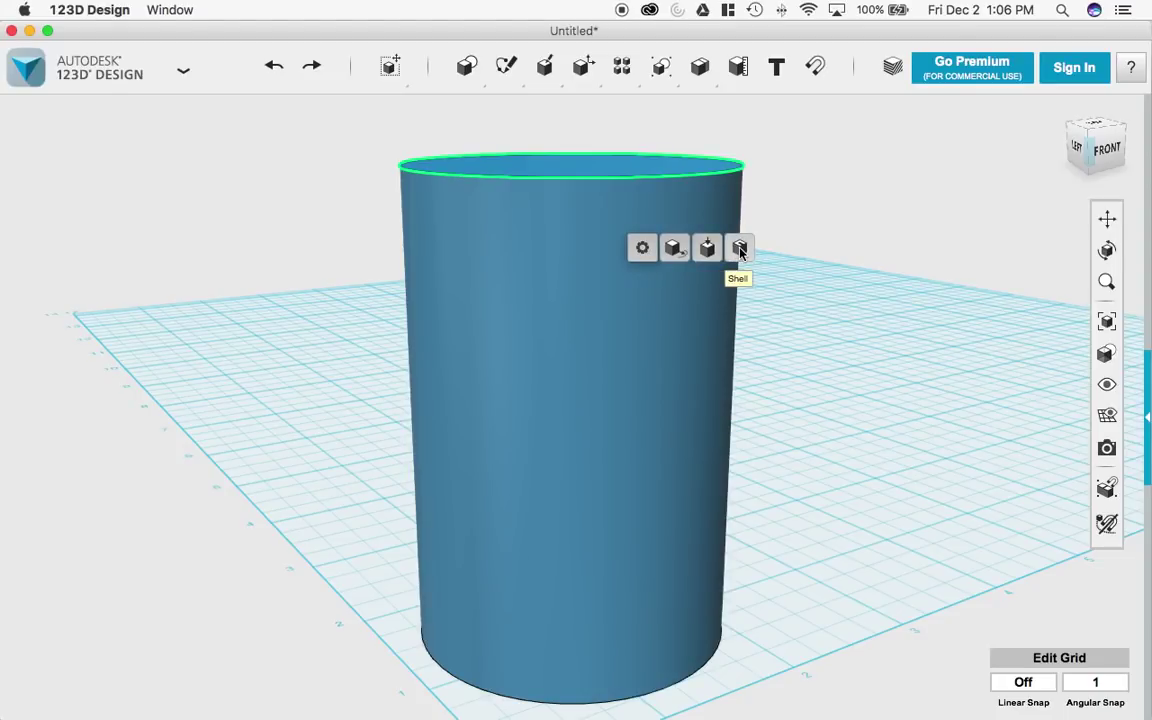
{"action": "left_click", "coordinate": [740, 249]}
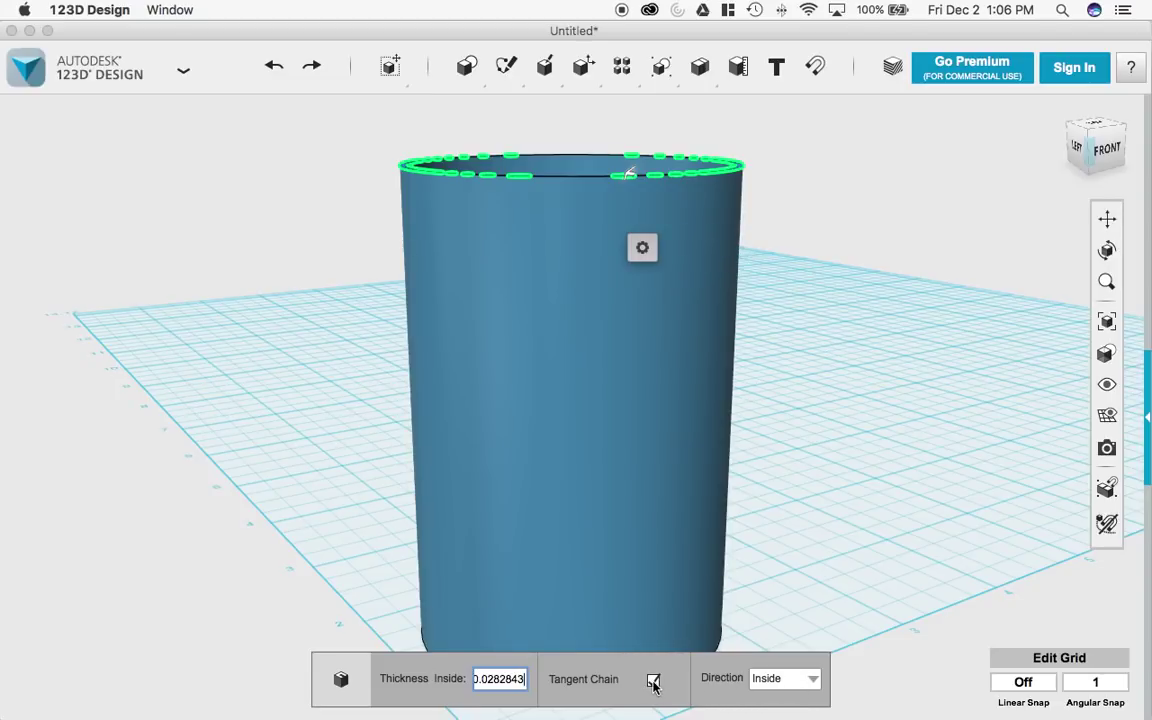
Step: Set the inside shell thickness to 0.1, confirm it, and look down into the cup
{"action": "left_click", "coordinate": [486, 680]}
{"action": "left_click_drag", "start_coordinate": [480, 679], "coordinate": [586, 684]}
{"action": "type", "text": "0.1"}
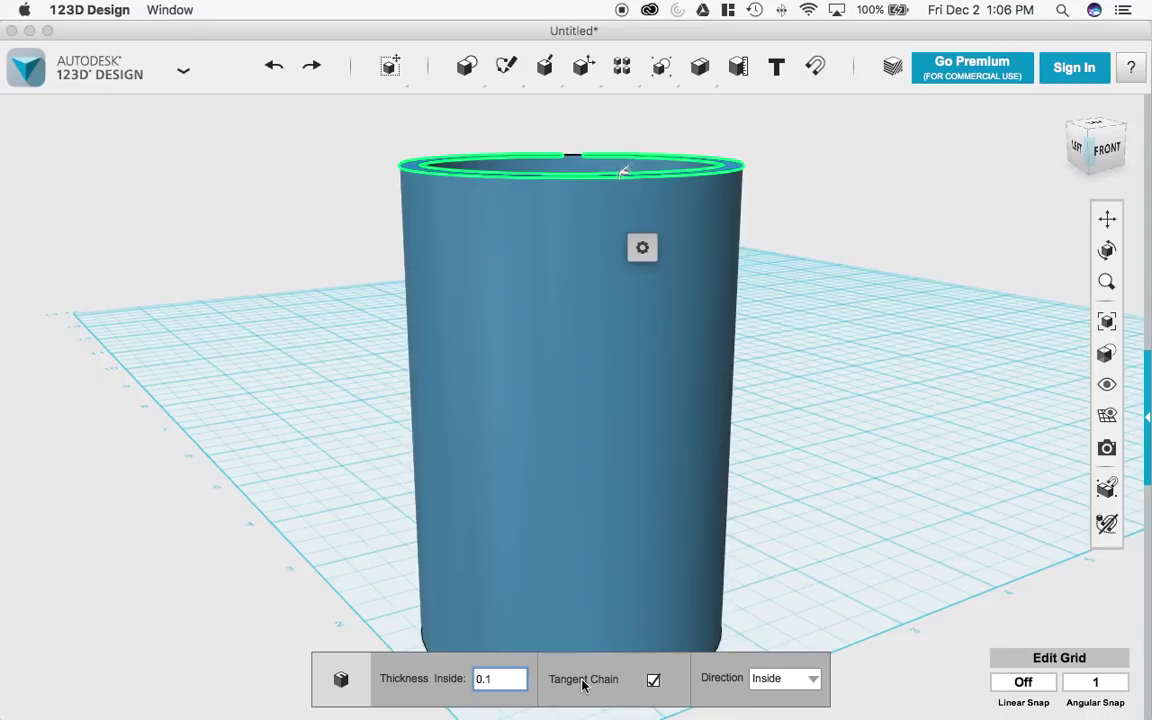
{"action": "key", "text": "Return"}
{"action": "right_click_drag", "start_coordinate": [806, 596], "coordinate": [748, 620]}
{"action": "scroll", "coordinate": [750, 620], "scroll_direction": "down", "scroll_amount": 3}
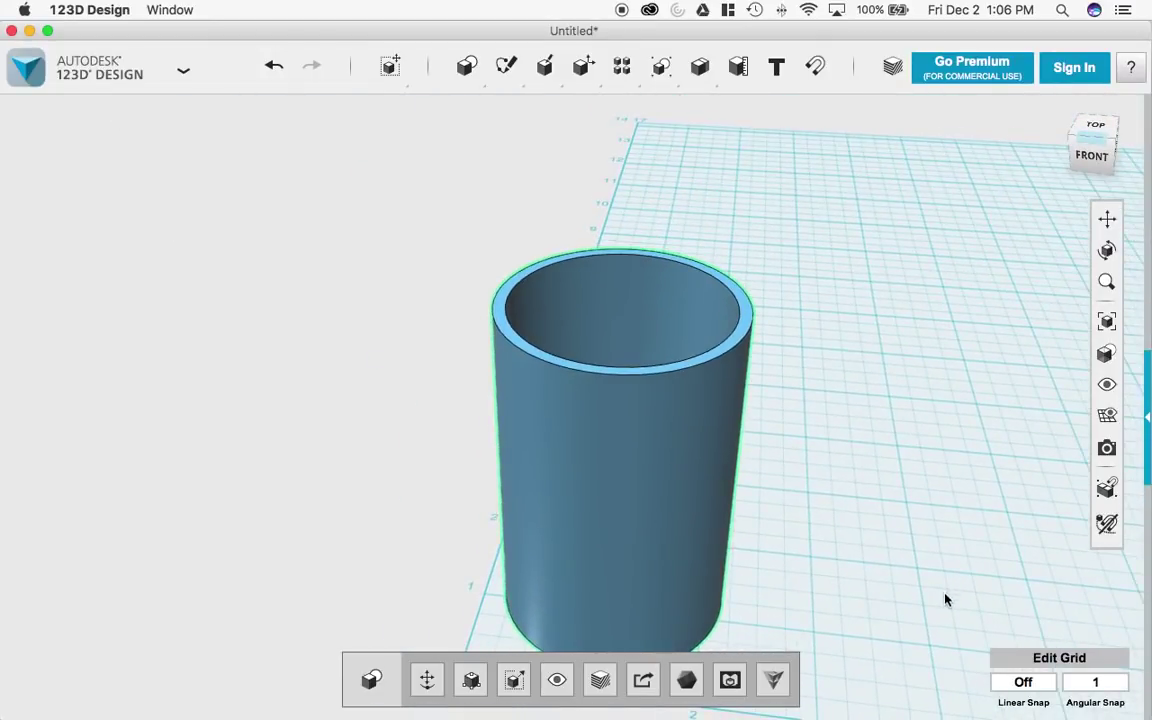
Step: Deselect the cup, pan it to the left side, and switch to the Top view
{"action": "left_click", "coordinate": [1107, 218]}
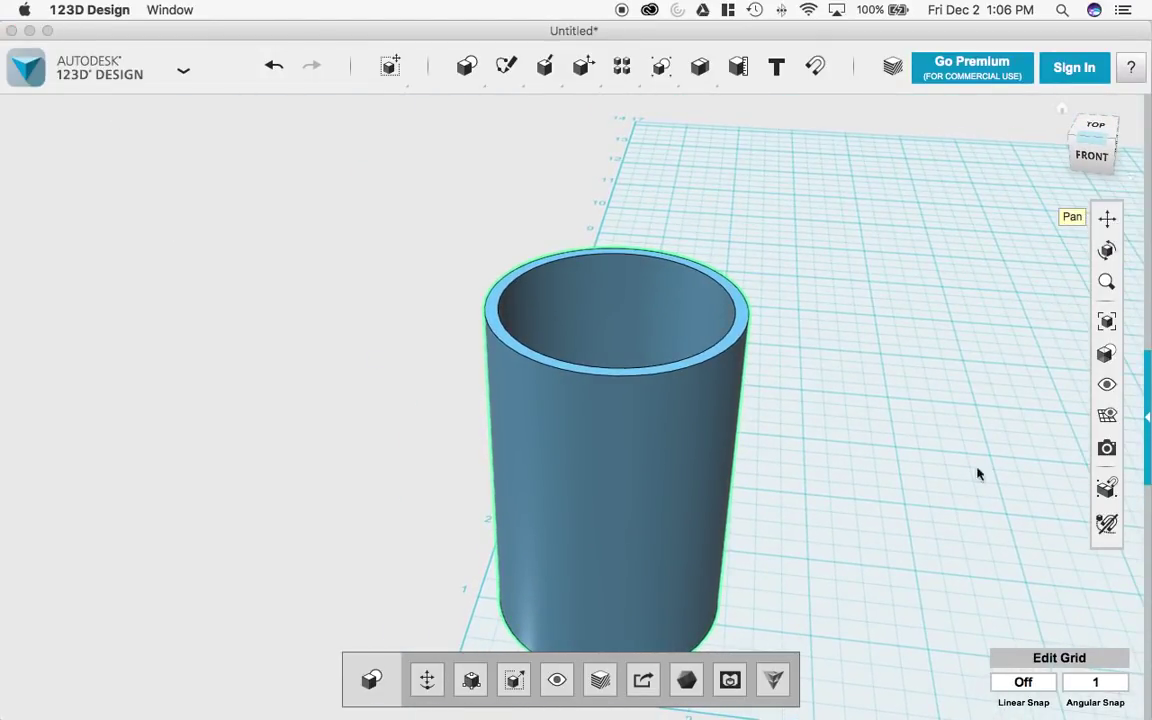
{"action": "left_click", "coordinate": [915, 533]}
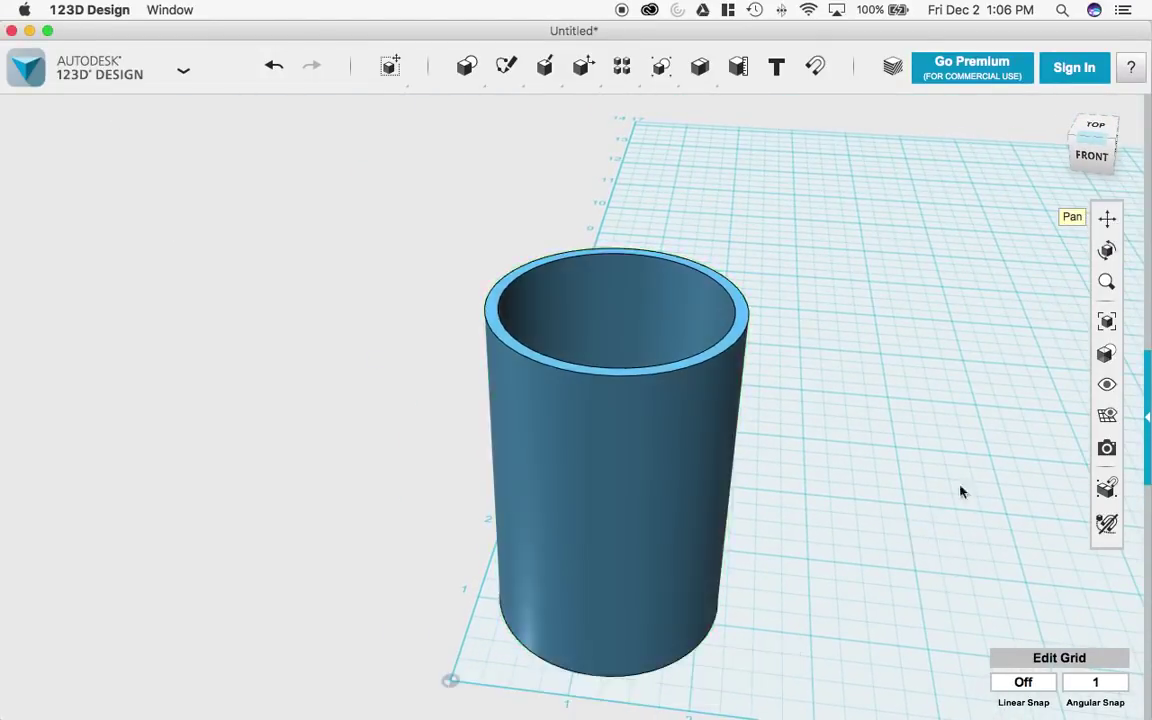
{"action": "left_click", "coordinate": [1108, 220]}
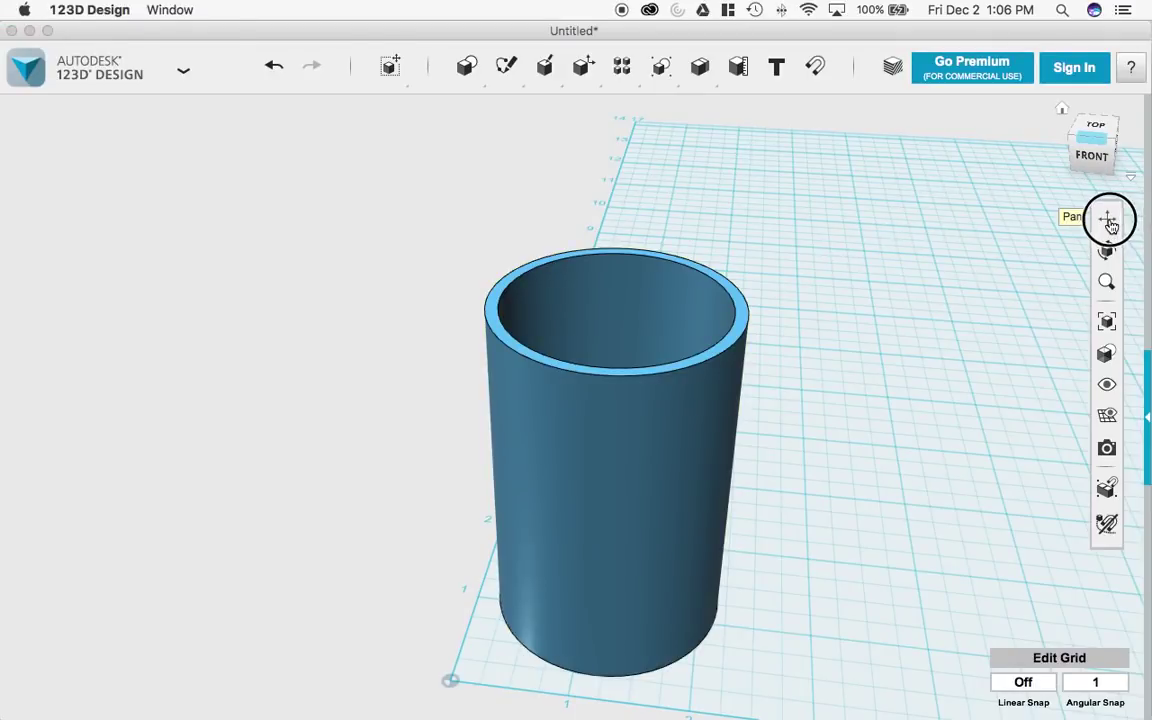
{"action": "left_click_drag", "start_coordinate": [1000, 540], "coordinate": [738, 419]}
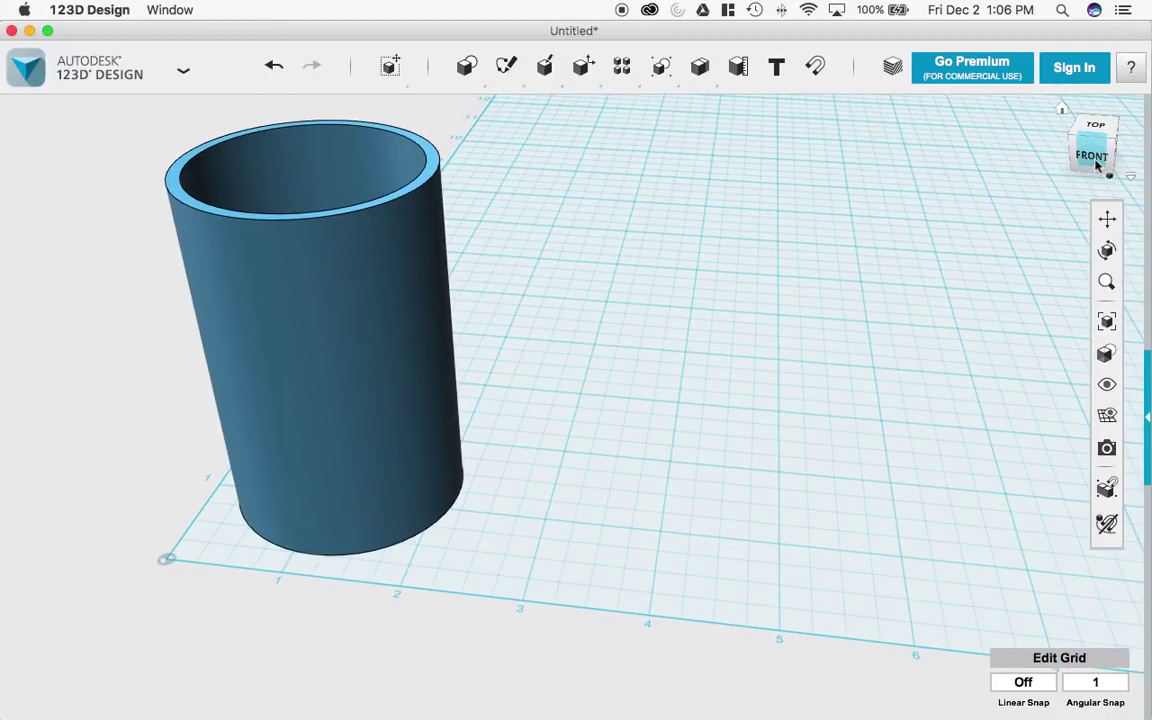
{"action": "left_click", "coordinate": [1097, 124]}
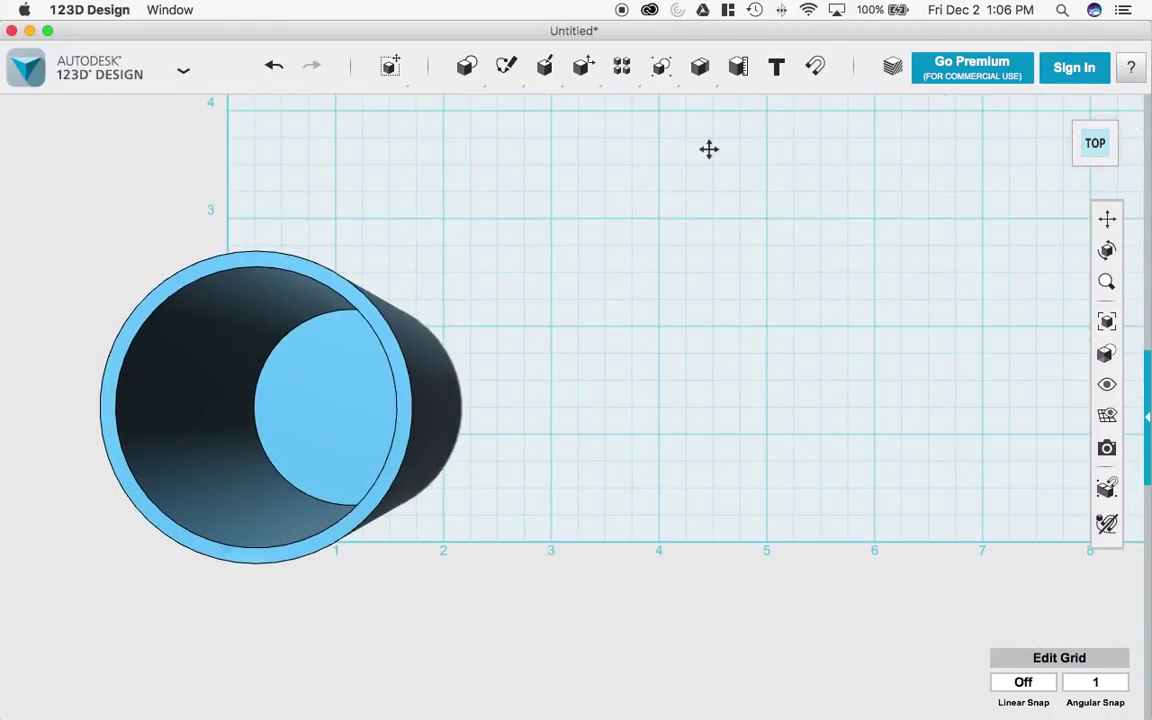
Step: Insert a torus with major radius 1 and minor radius 0.15 on the grid beside the cup
{"action": "mouse_move", "coordinate": [474, 80]}
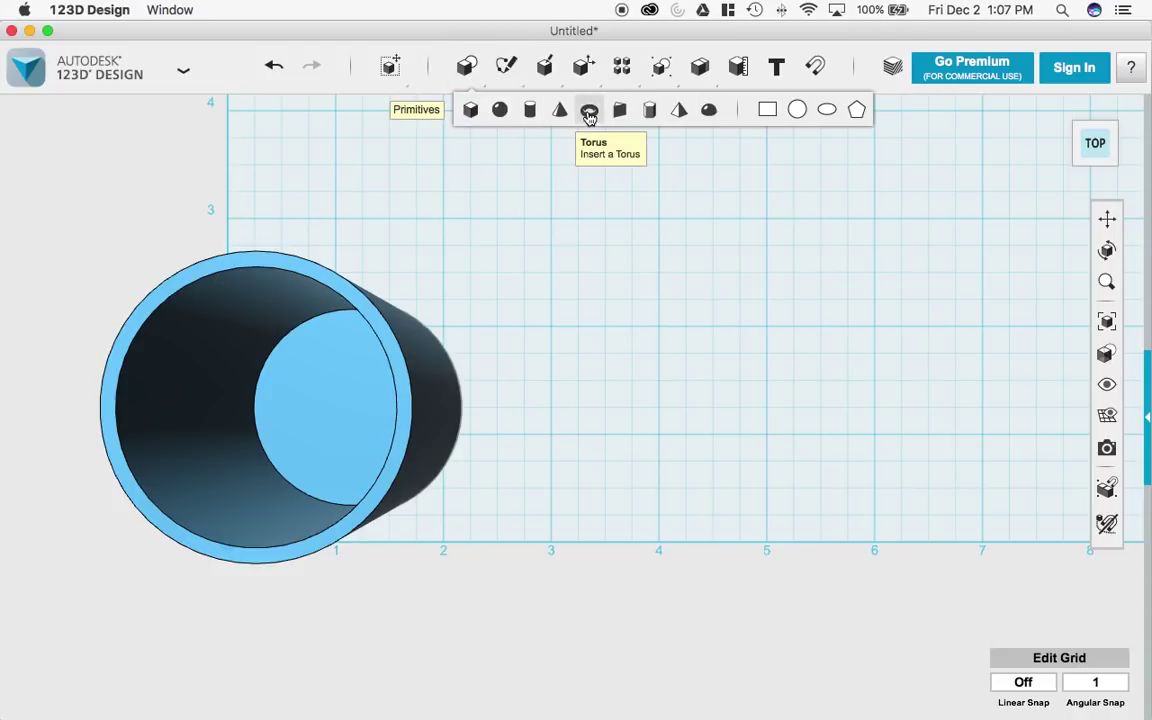
{"action": "left_click", "coordinate": [589, 112]}
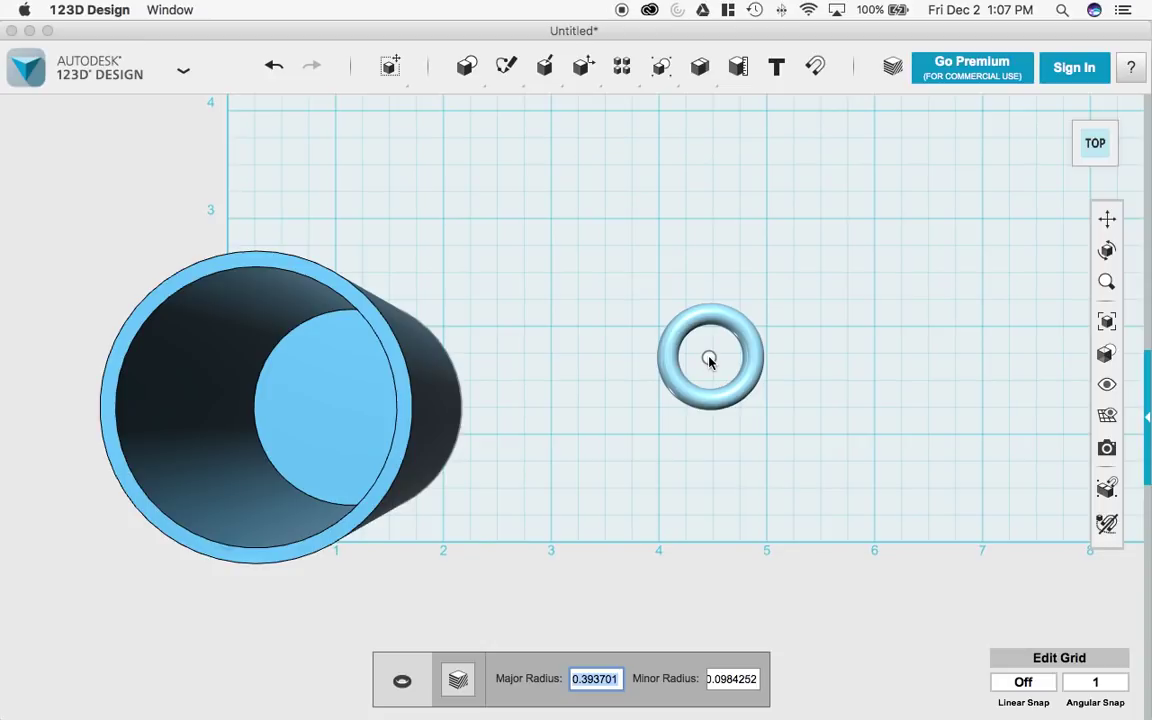
{"action": "type", "text": "2"}
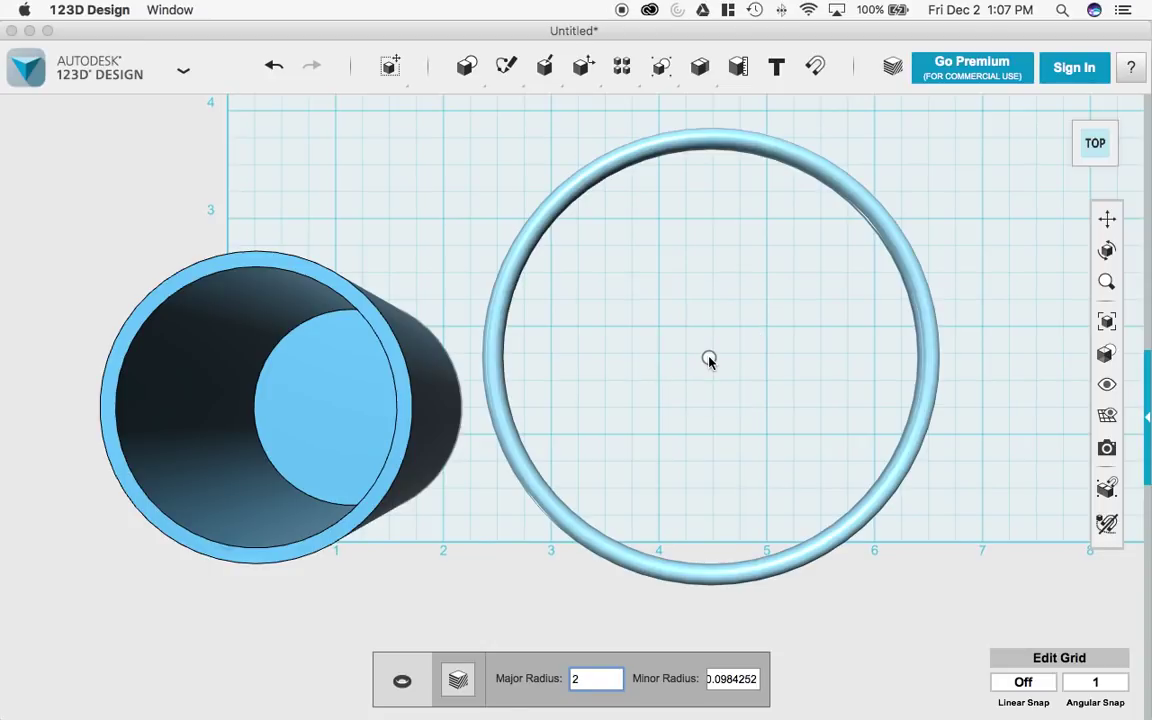
{"action": "type", "text": "1.5"}
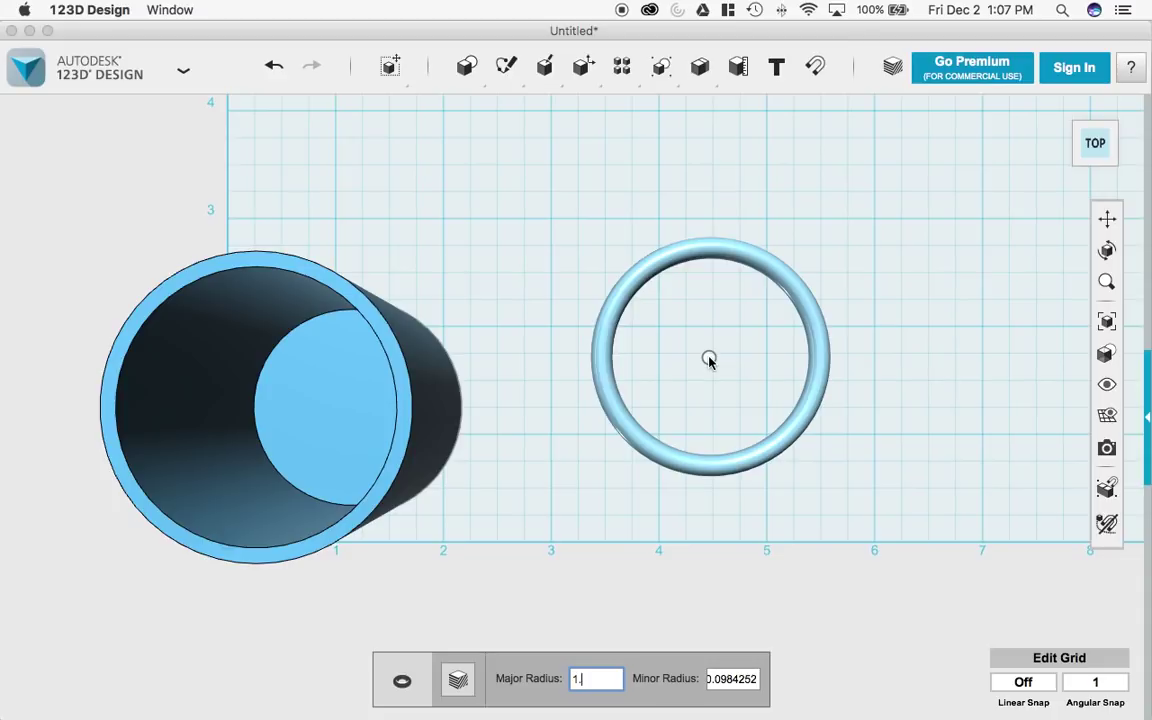
{"action": "key", "text": "Tab"}
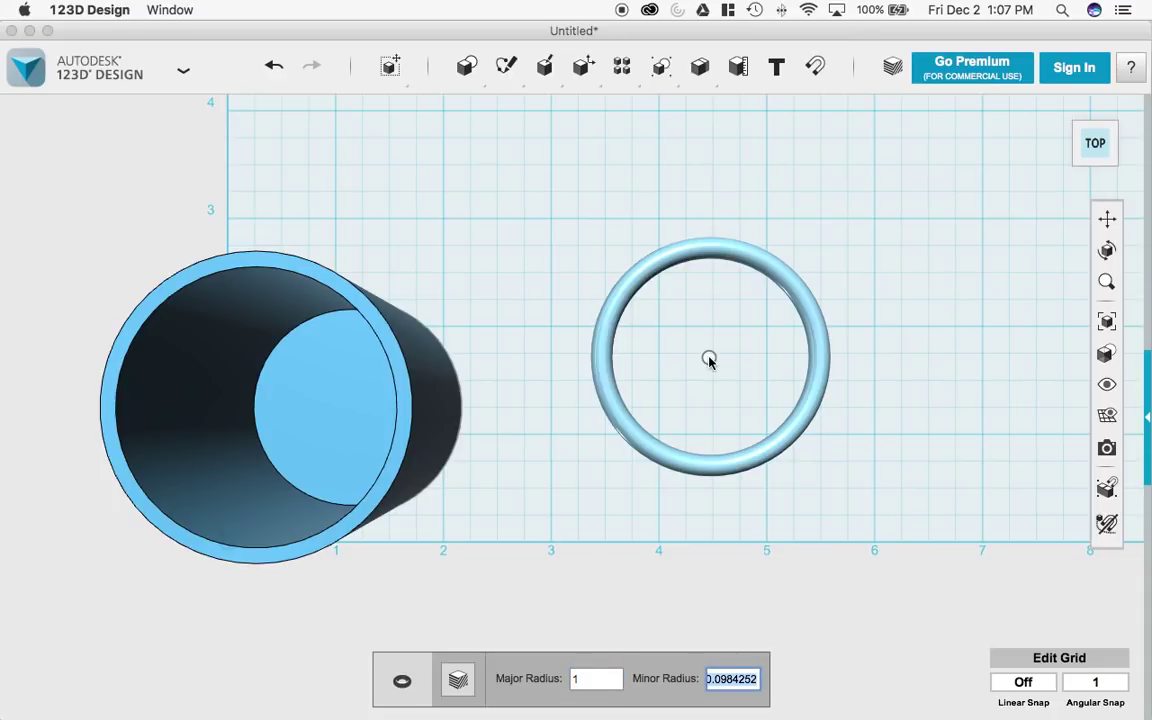
{"action": "type", "text": ".1"}
{"action": "type", "text": "2"}
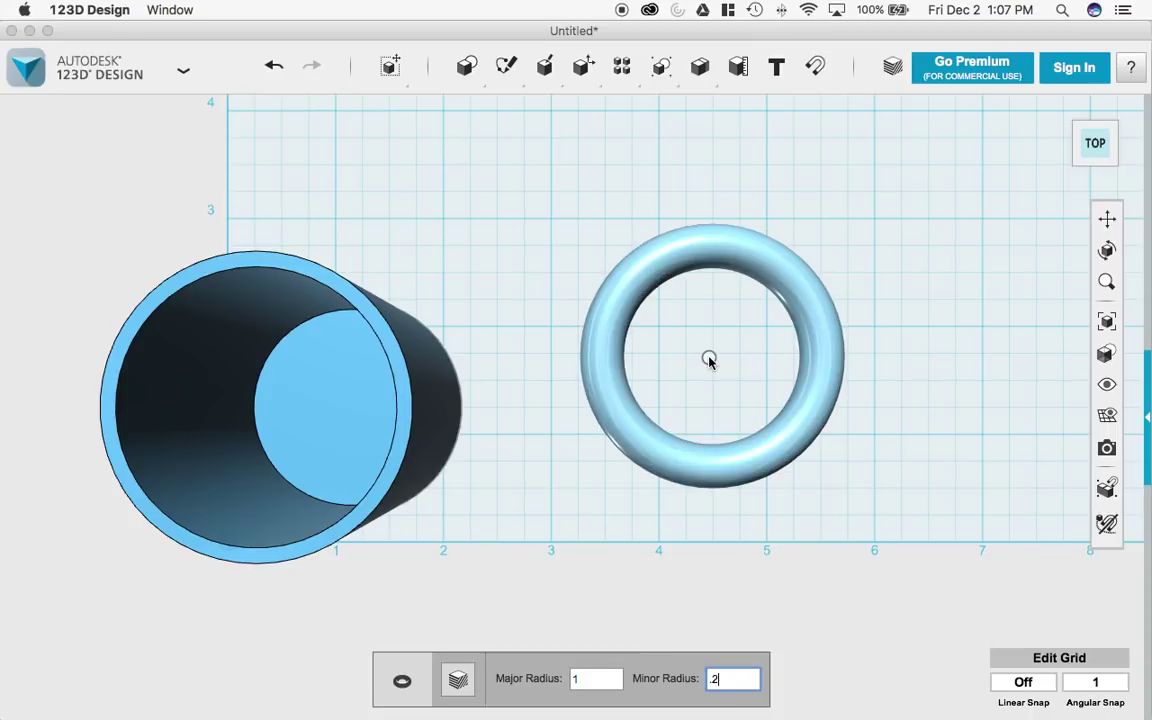
{"action": "type", "text": ".1"}
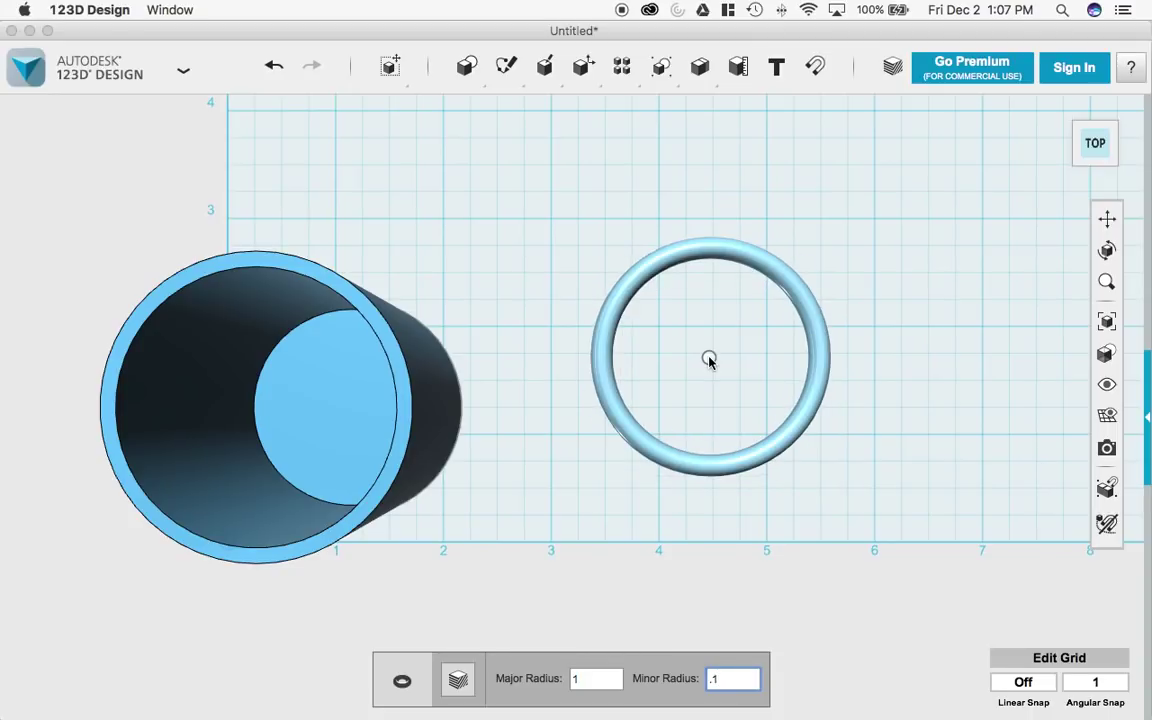
{"action": "type", "text": "5"}
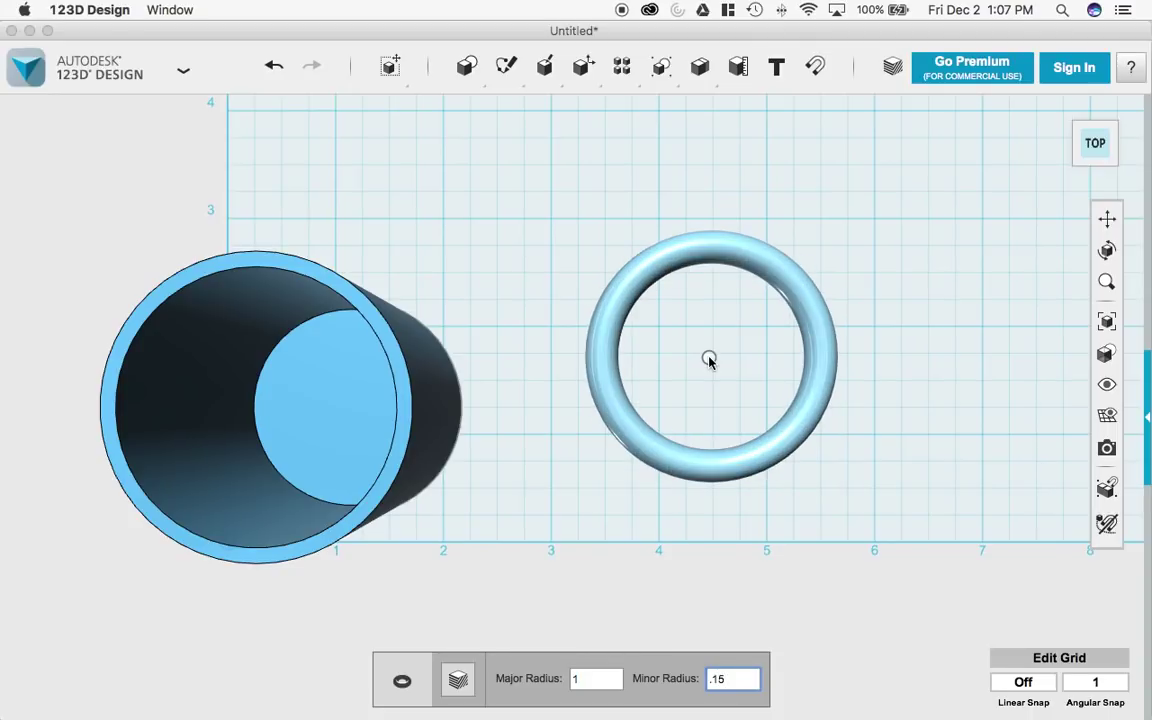
{"action": "left_click", "coordinate": [709, 360]}
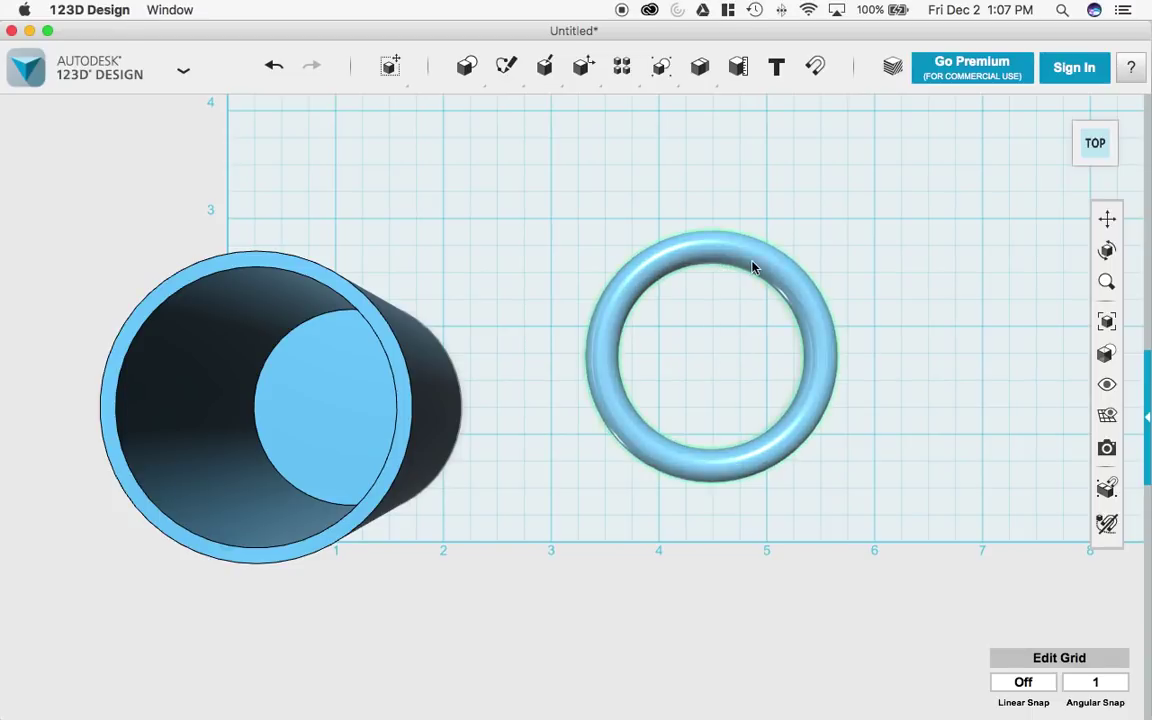
Step: Drag the torus about one grid unit right, to near the 5.5 mark
{"action": "left_click_drag", "start_coordinate": [753, 260], "coordinate": [866, 267]}
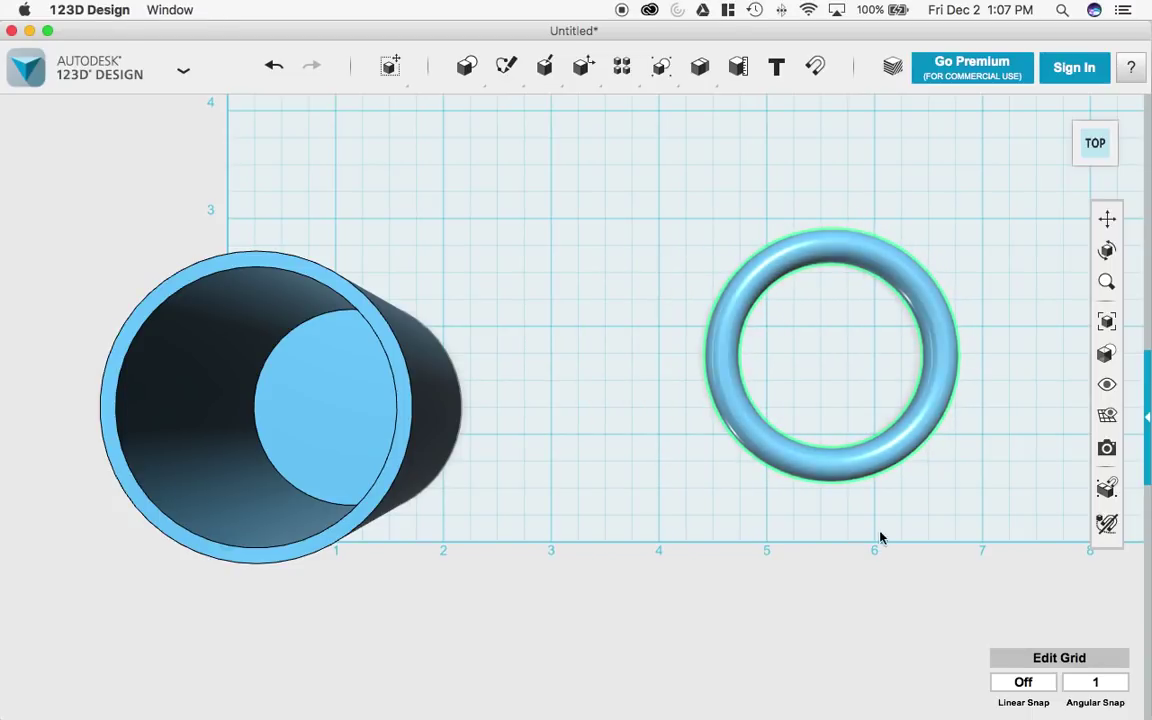
{"action": "mouse_move", "coordinate": [697, 70]}
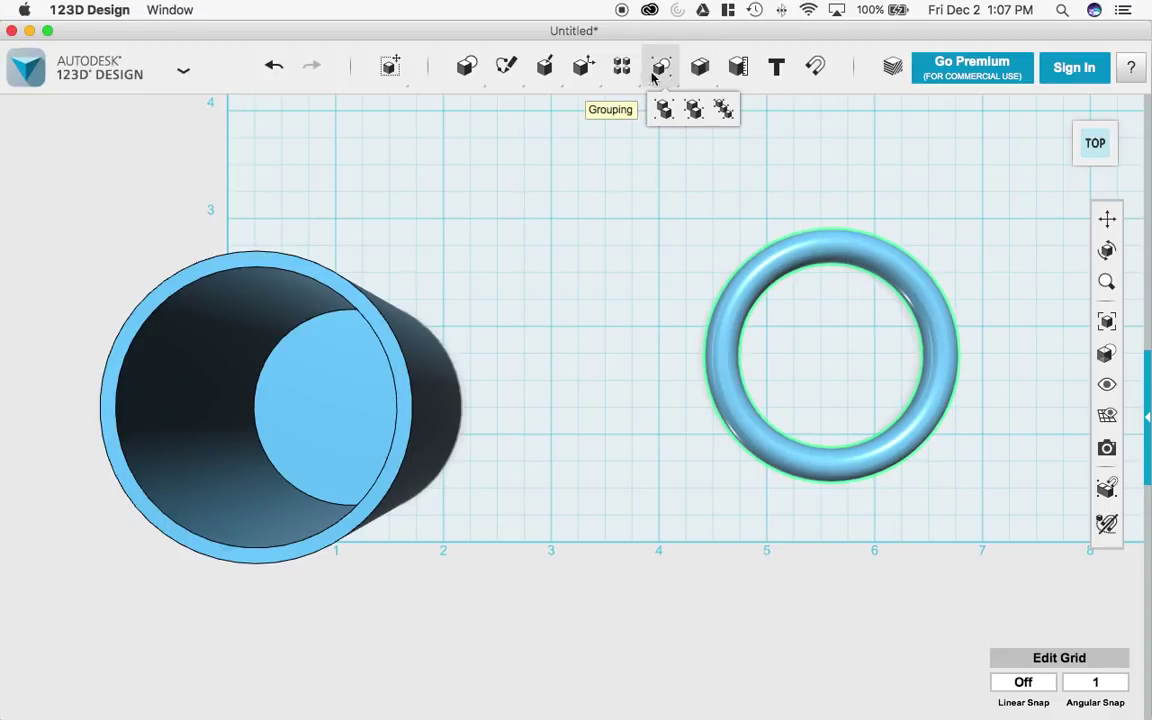
Step: Insert a box with length 3 and width 3 placed over the torus's left half
{"action": "mouse_move", "coordinate": [544, 68]}
{"action": "mouse_move", "coordinate": [470, 68]}
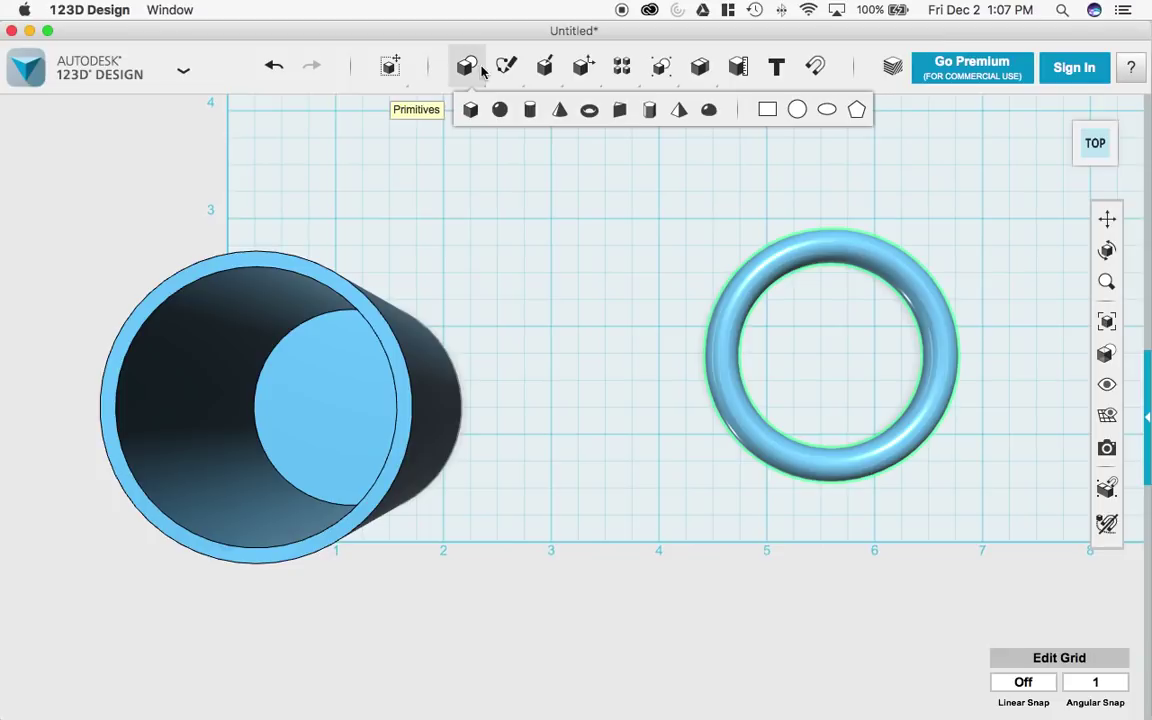
{"action": "left_click", "coordinate": [474, 120]}
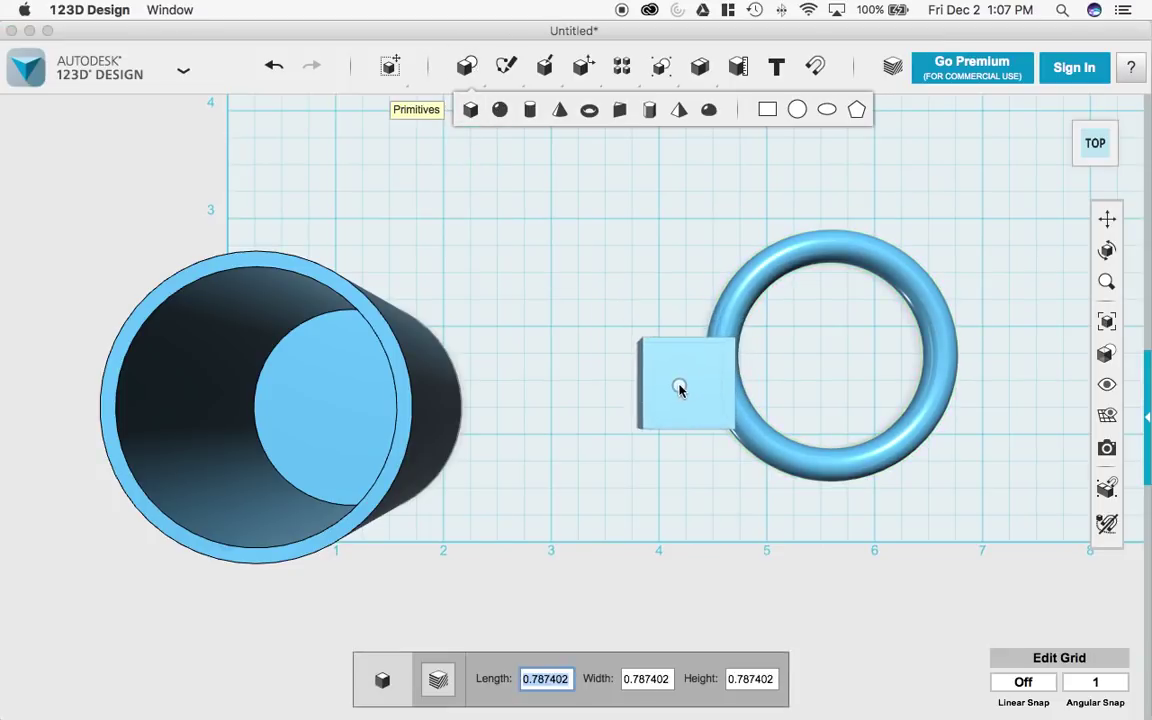
{"action": "left_click", "coordinate": [654, 372]}
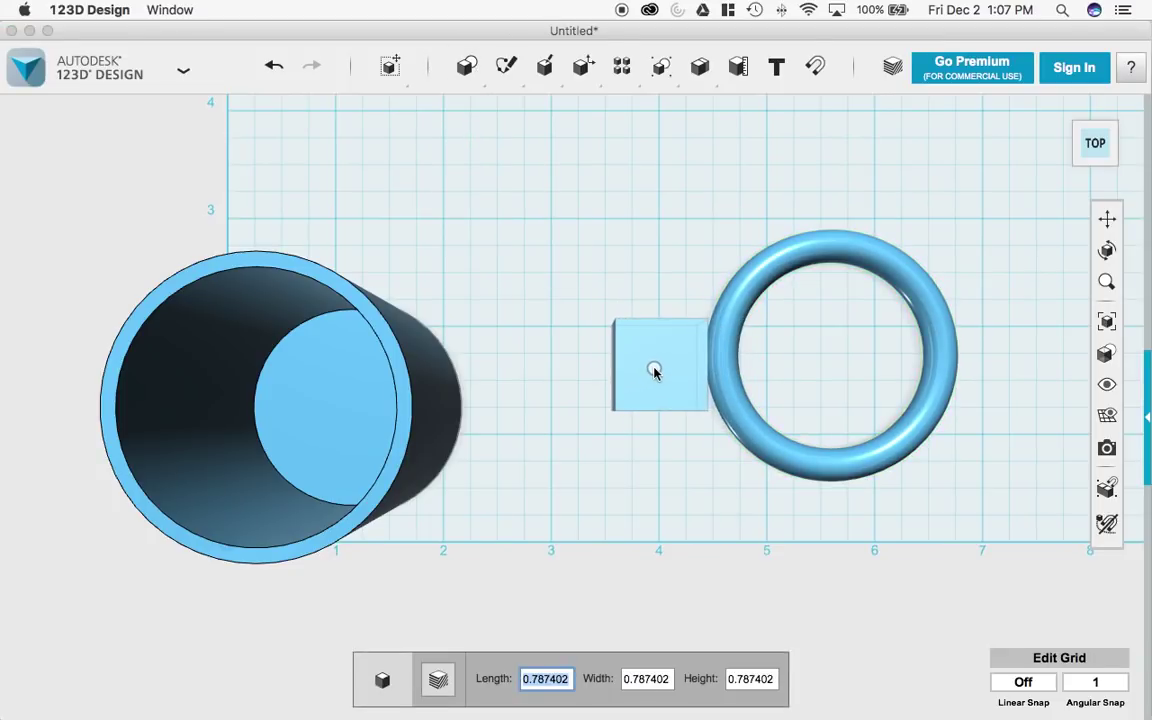
{"action": "type", "text": "3"}
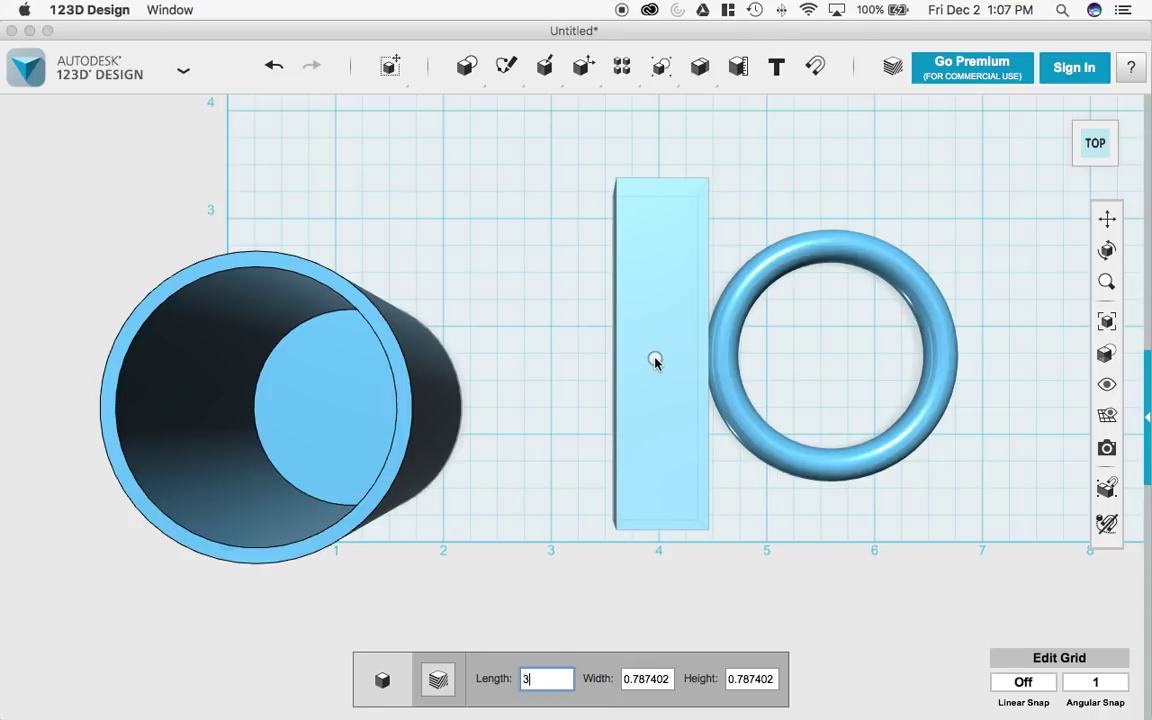
{"action": "key", "text": "Tab"}
{"action": "type", "text": "4"}
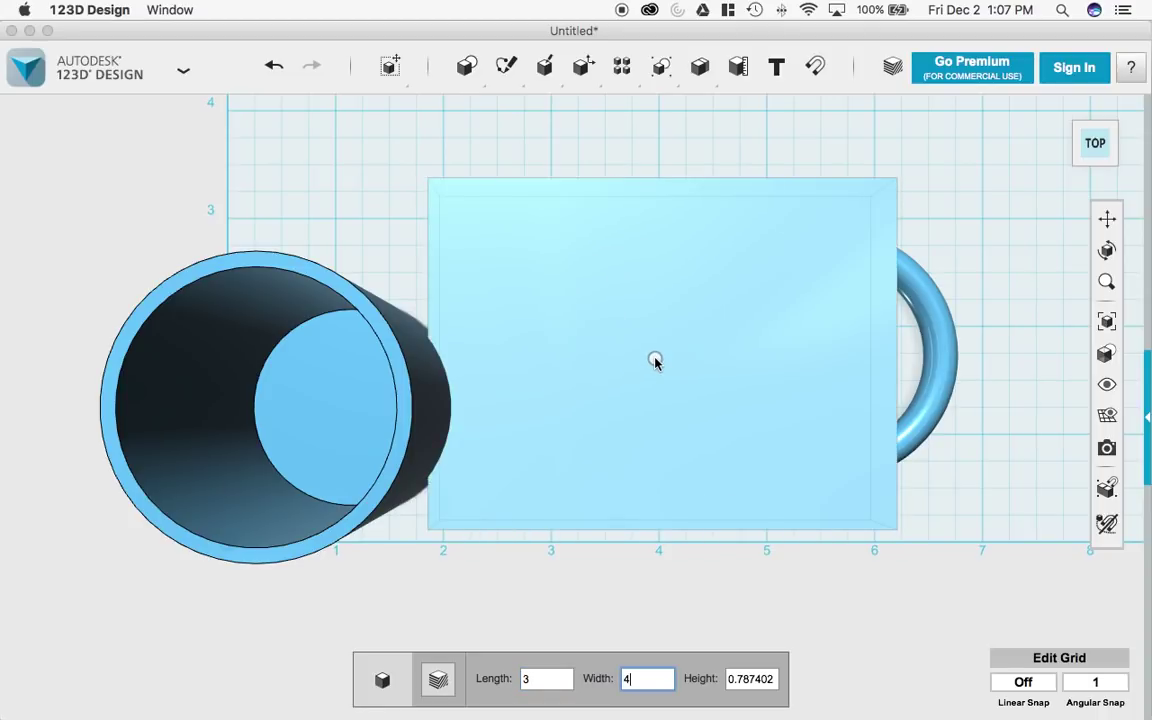
{"action": "key", "text": "BackSpace"}
{"action": "type", "text": "3"}
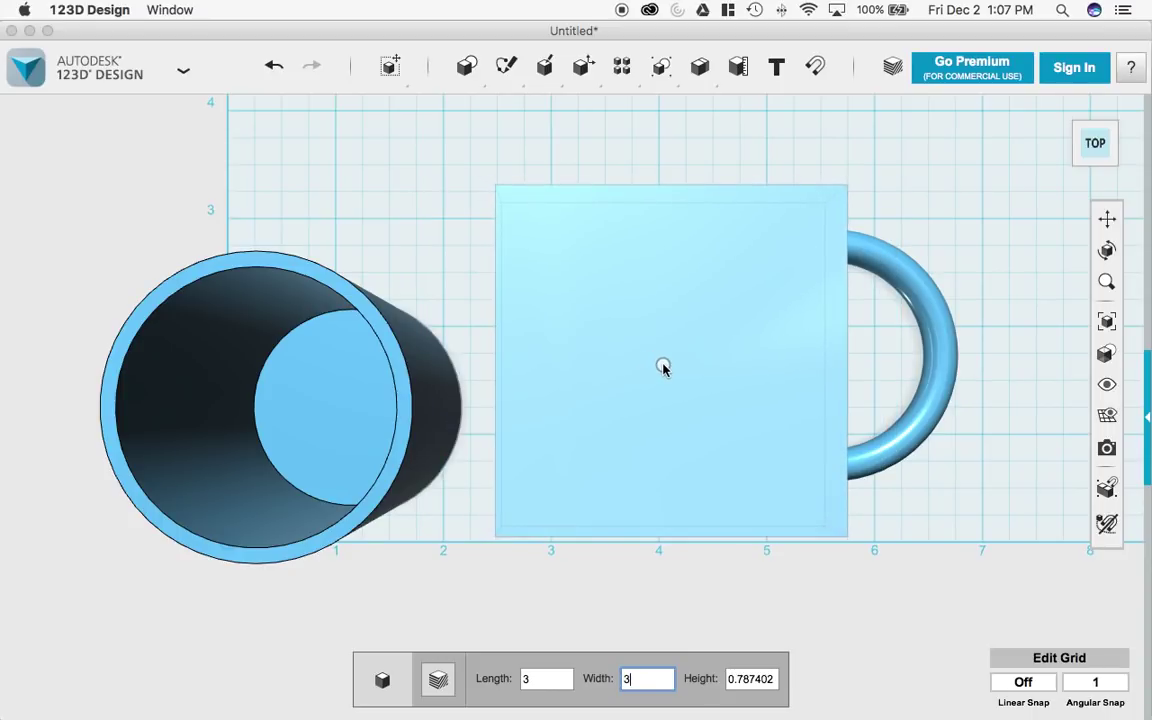
{"action": "left_click", "coordinate": [663, 368]}
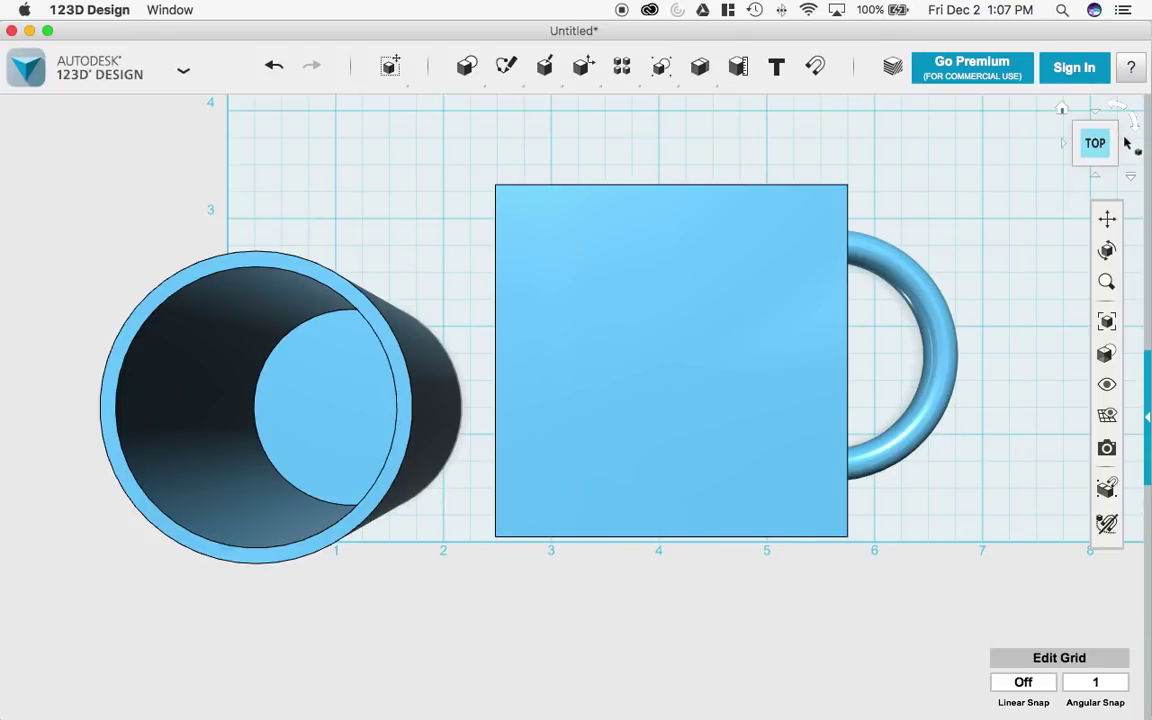
Step: Subtract the box from the torus, leaving a C-shaped half ring
{"action": "left_click", "coordinate": [1128, 146]}
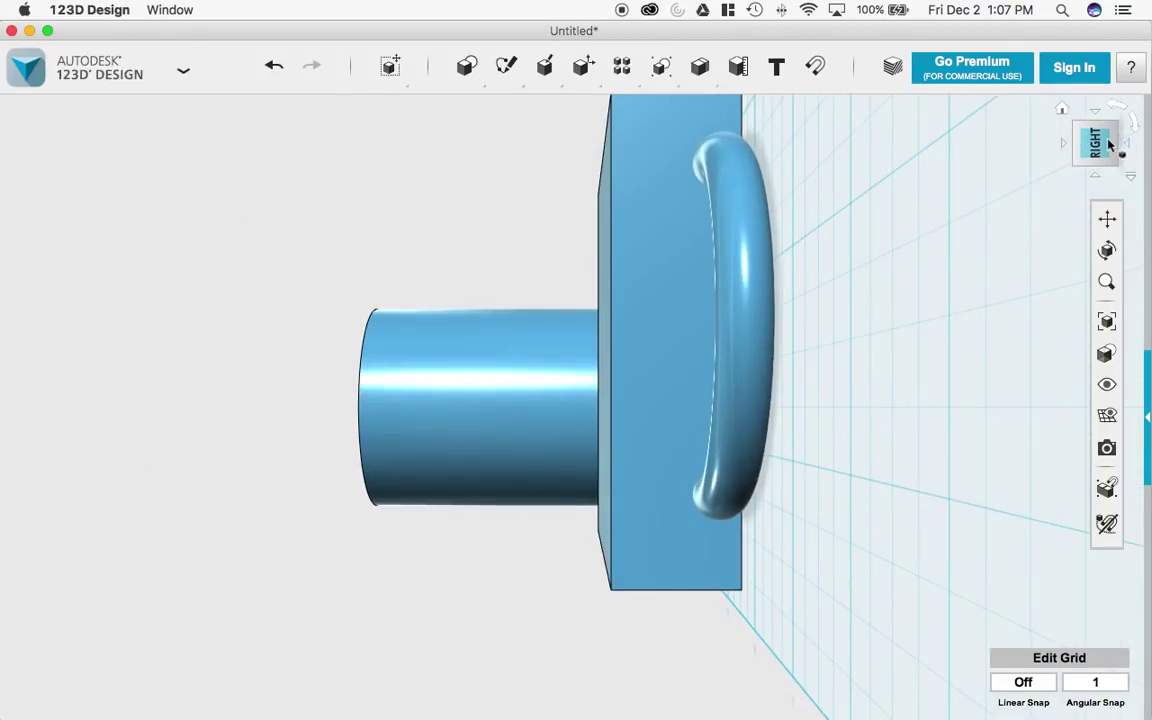
{"action": "left_click", "coordinate": [1076, 147]}
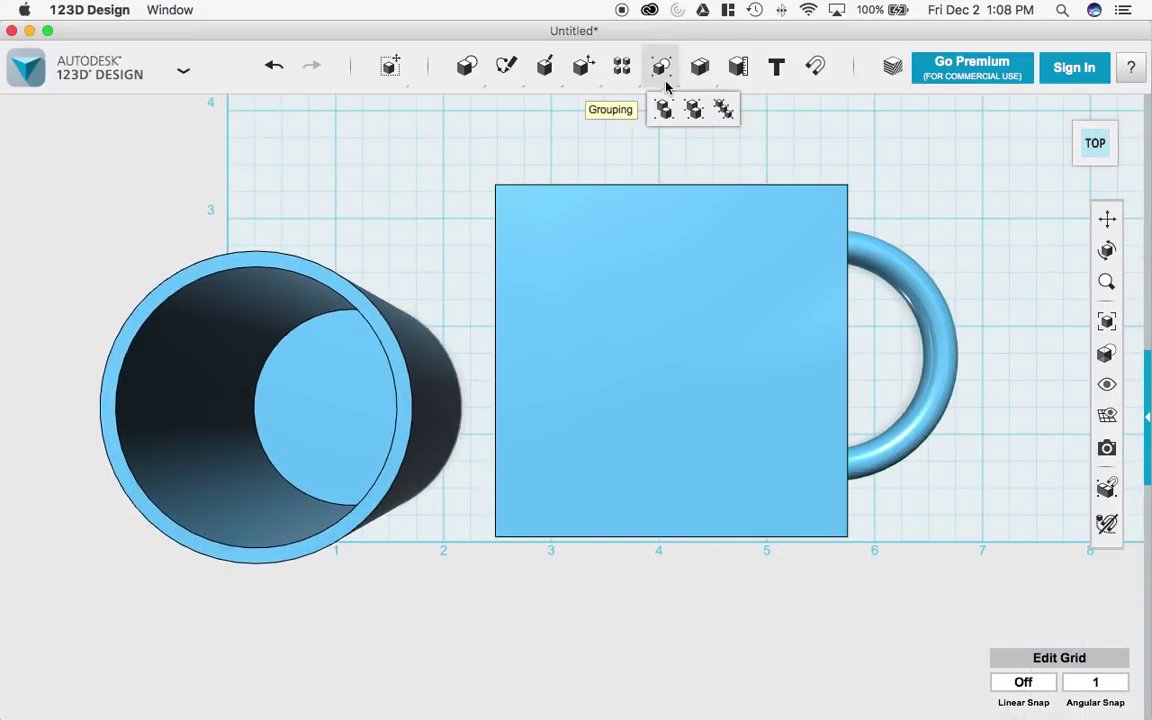
{"action": "mouse_move", "coordinate": [700, 66]}
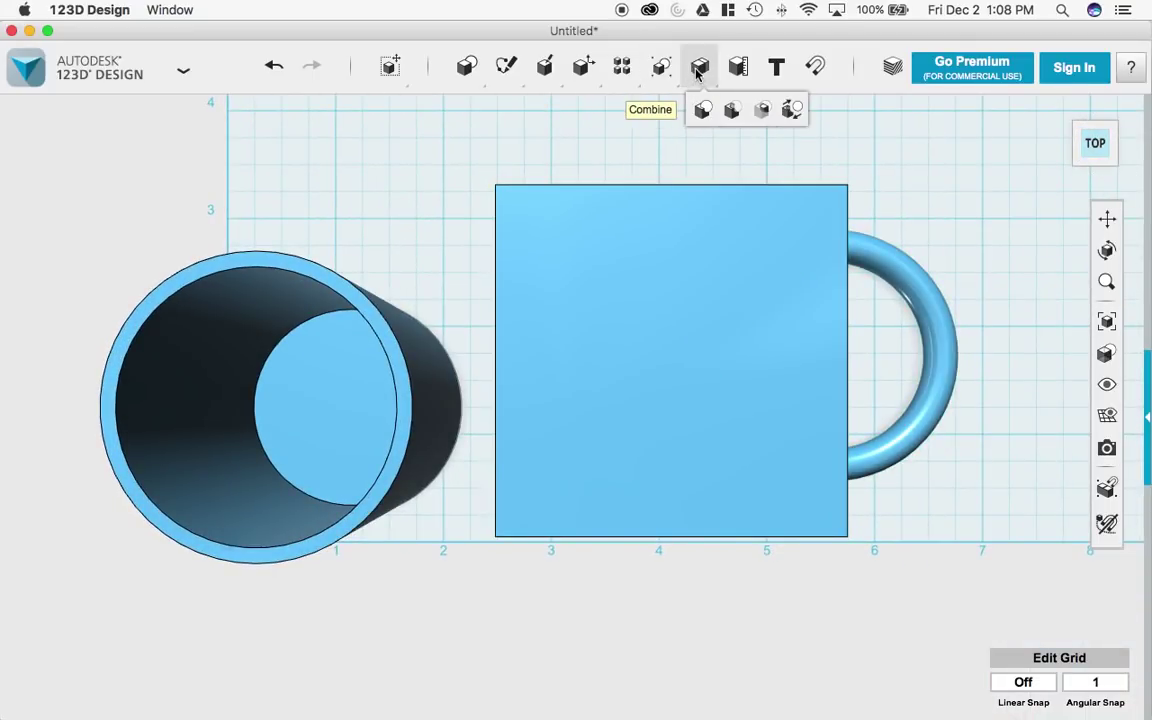
{"action": "left_click", "coordinate": [732, 112]}
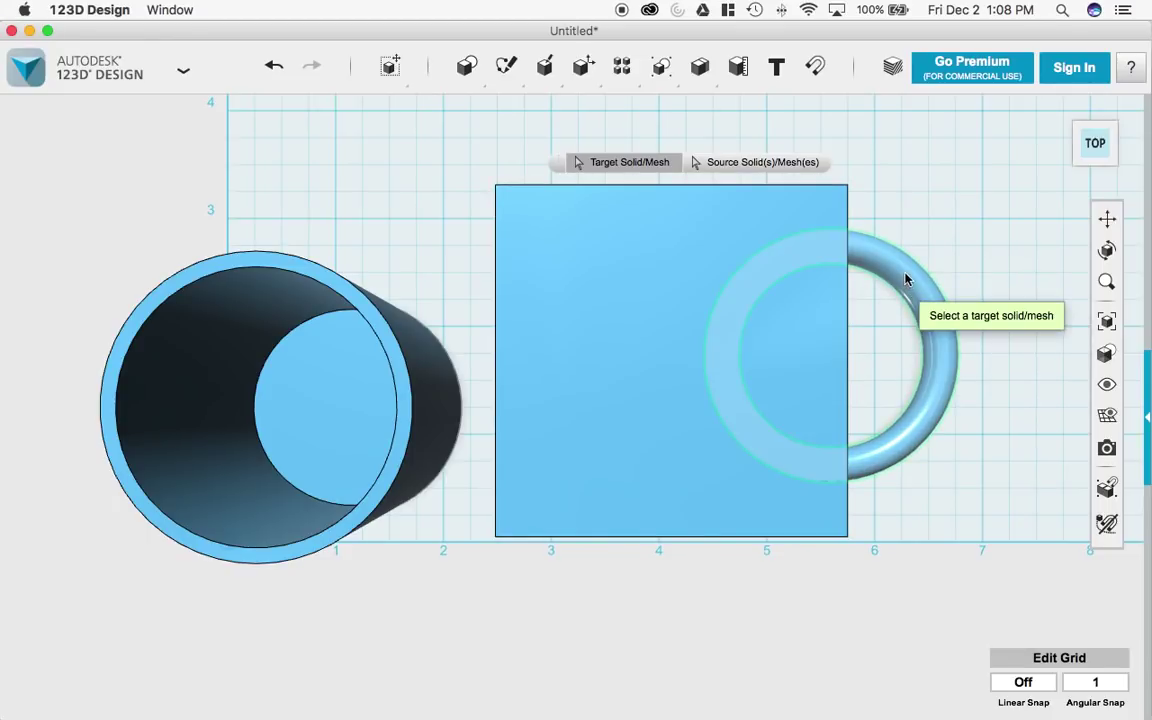
{"action": "left_click", "coordinate": [950, 360]}
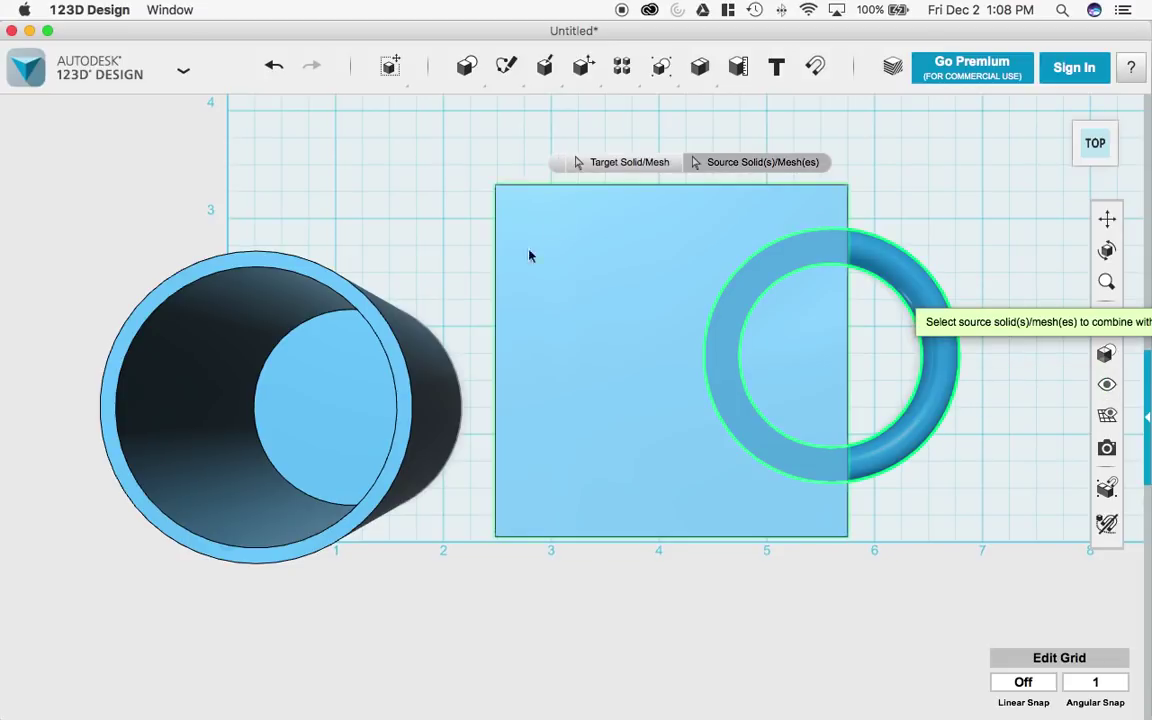
{"action": "left_click", "coordinate": [600, 363]}
{"action": "left_click", "coordinate": [993, 232]}
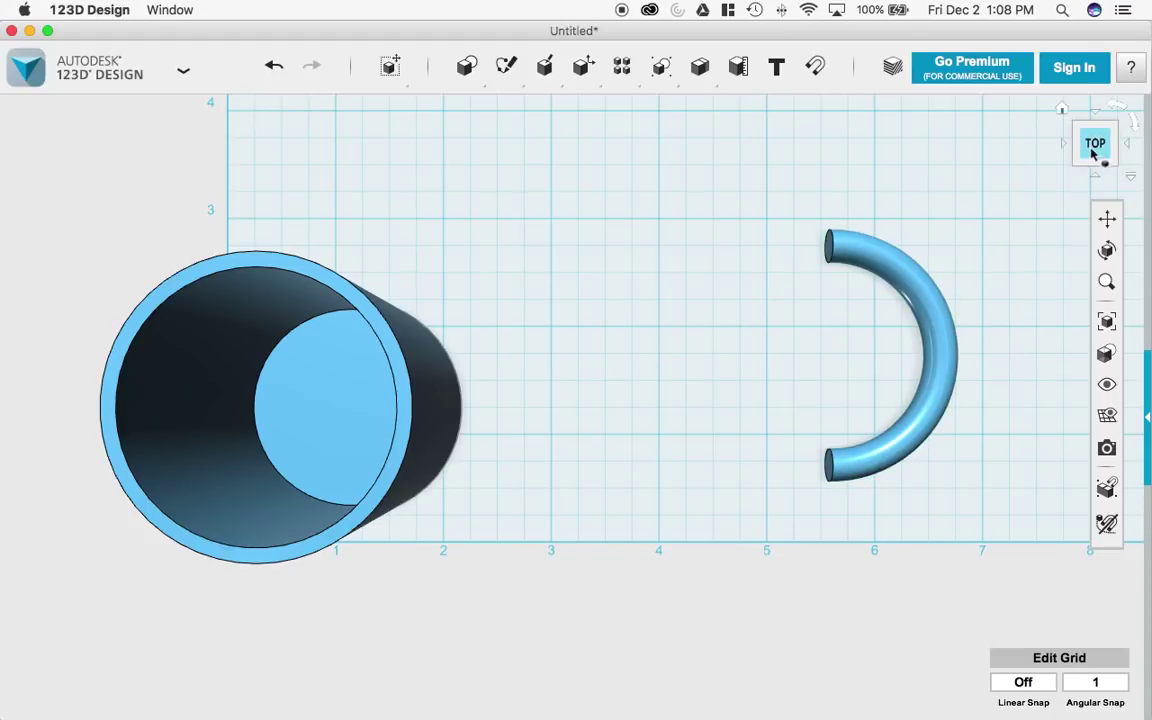
Step: Rotate the half torus 90 degrees upright, lift it, and set it against the cup's side
{"action": "left_click", "coordinate": [1060, 110]}
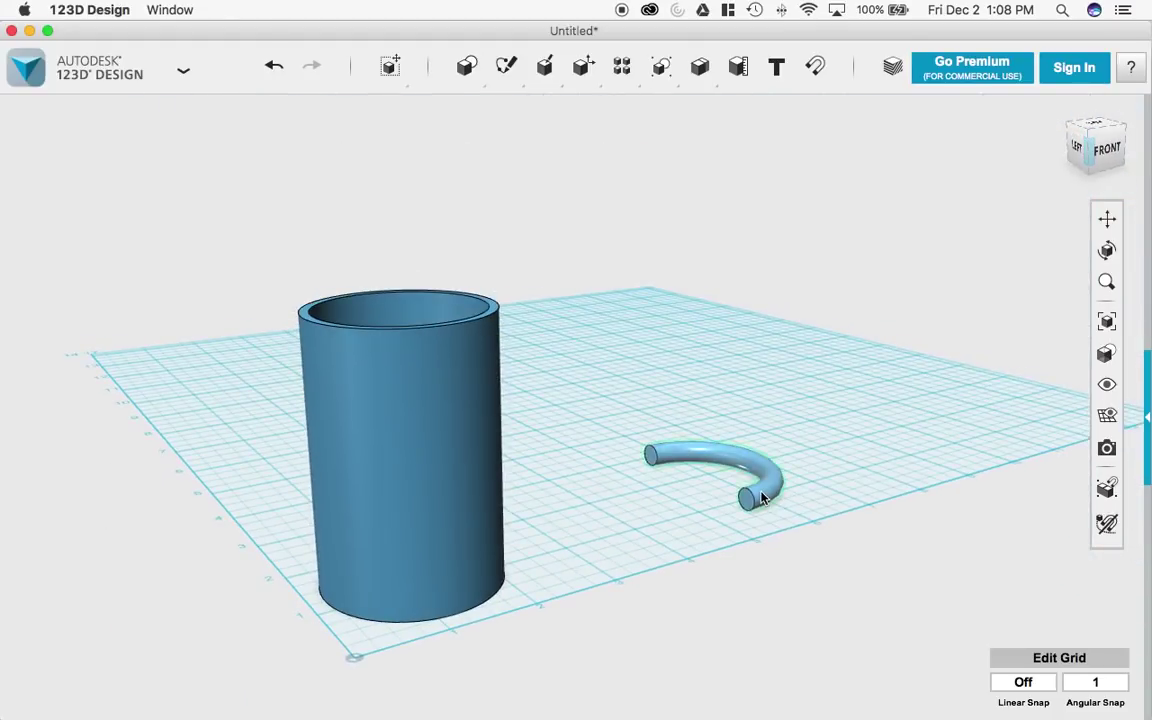
{"action": "left_click", "coordinate": [762, 497]}
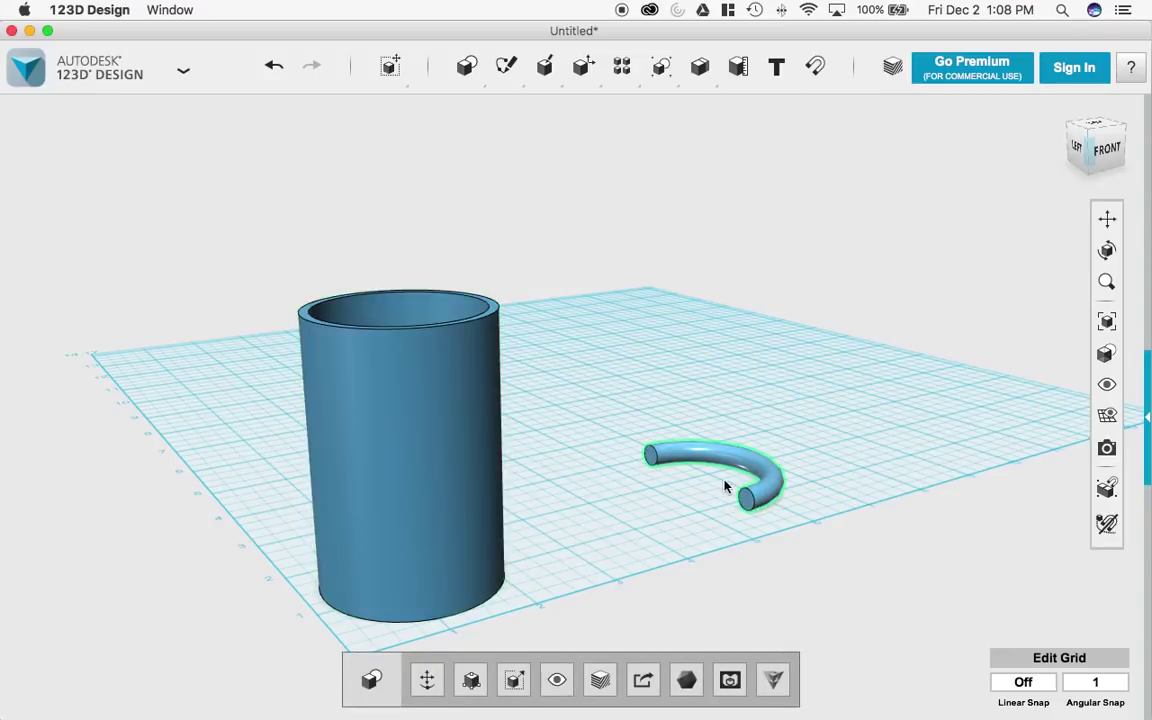
{"action": "left_click", "coordinate": [428, 682]}
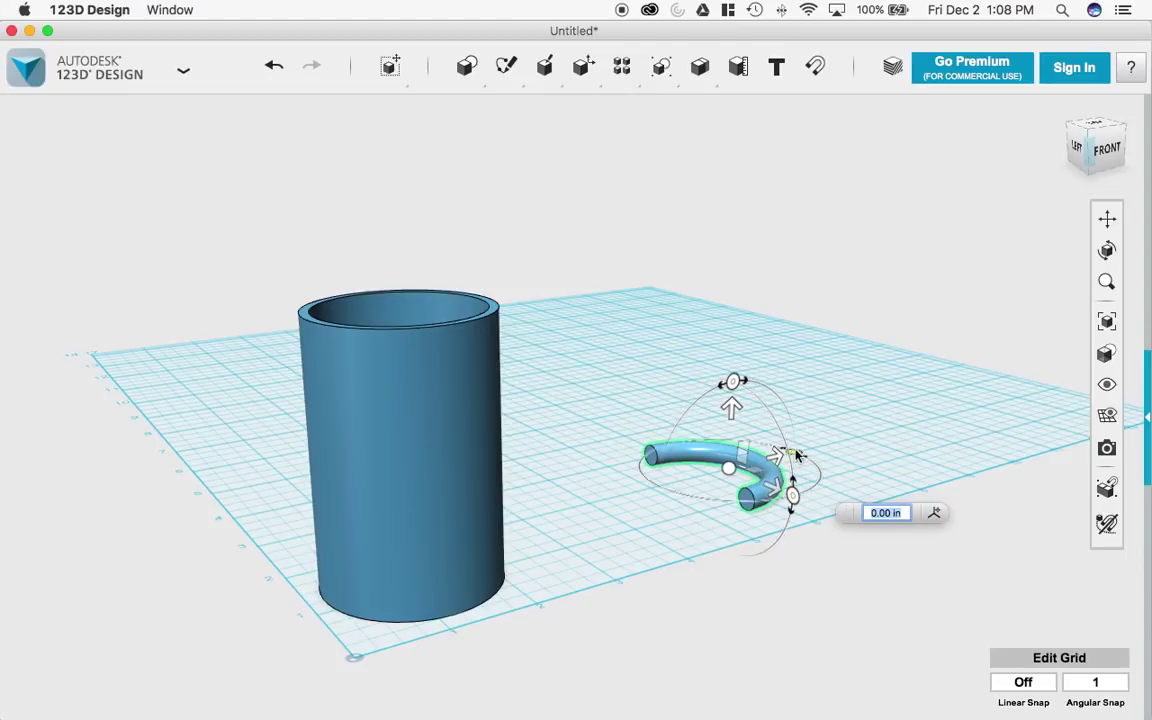
{"action": "left_click", "coordinate": [794, 500]}
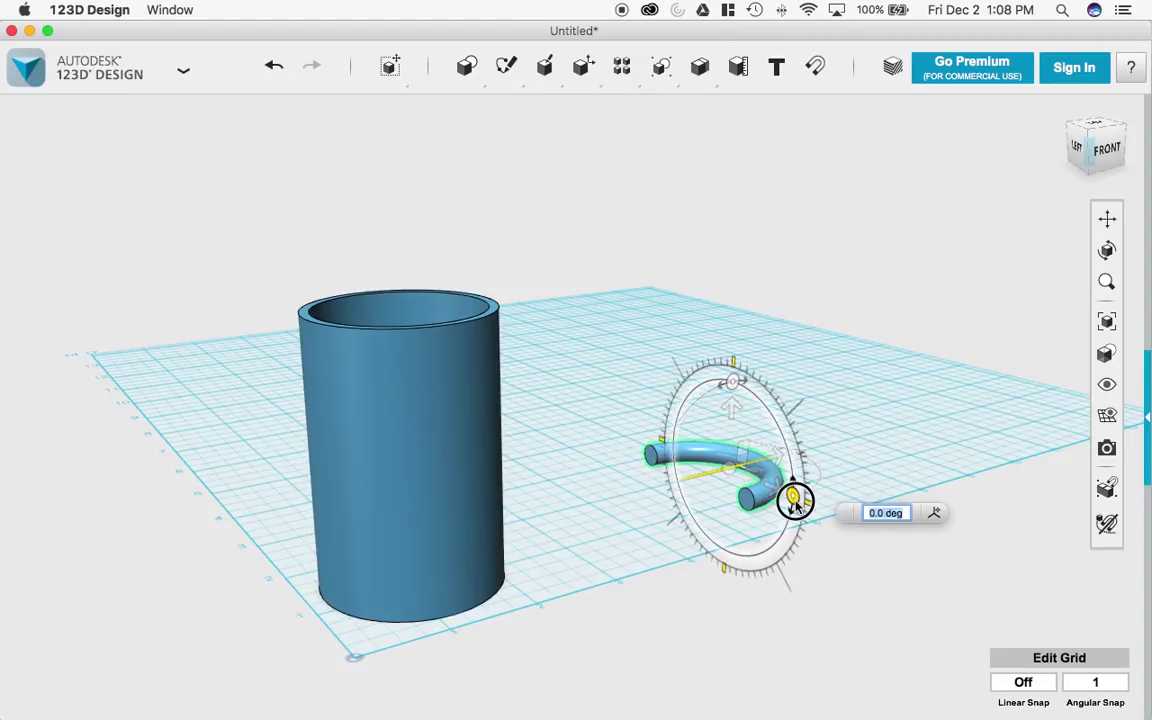
{"action": "left_click_drag", "start_coordinate": [794, 500], "coordinate": [724, 560]}
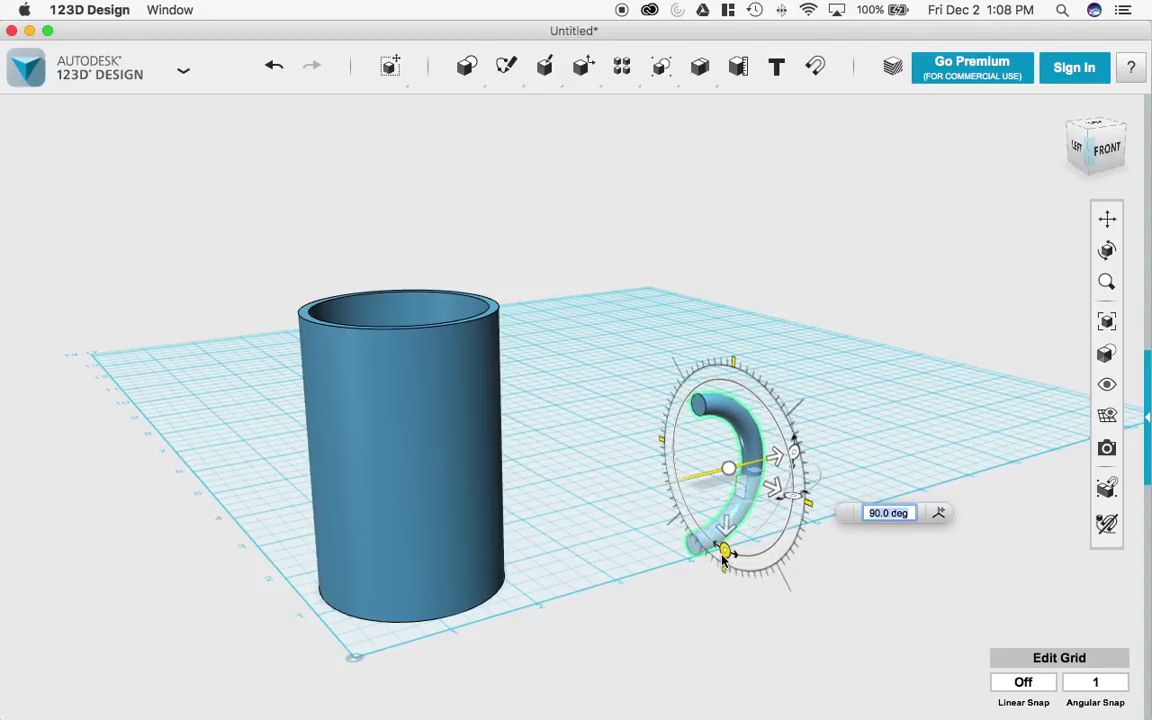
{"action": "key", "text": "Escape"}
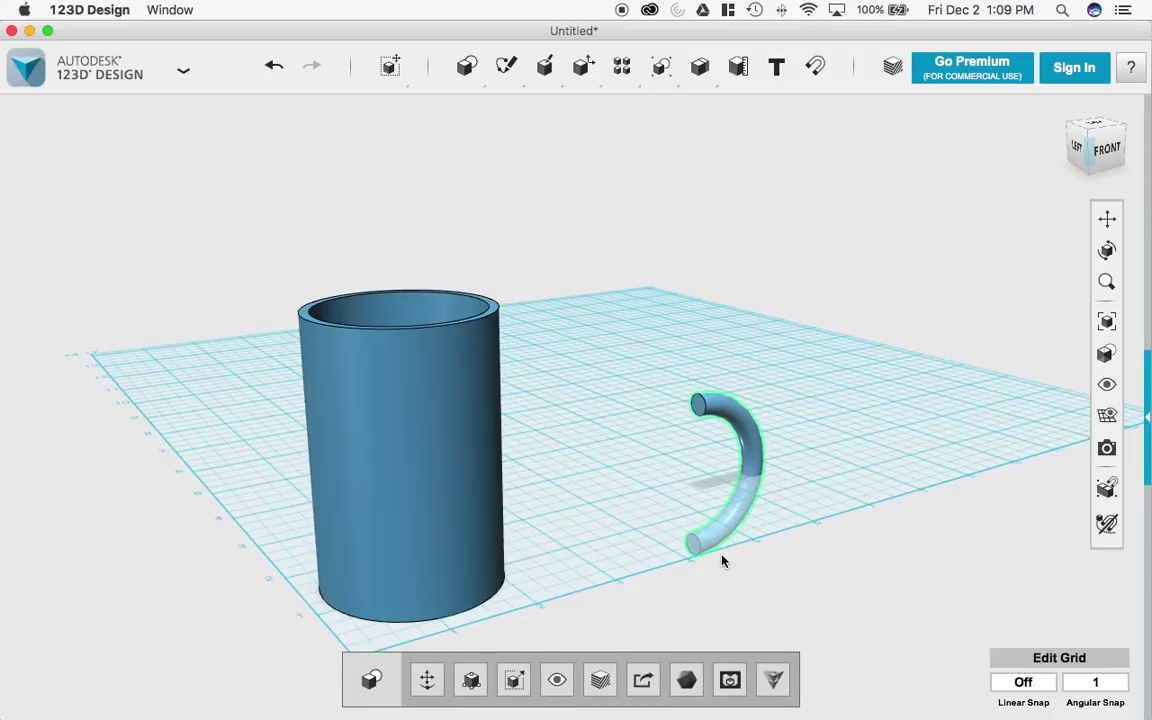
{"action": "key", "text": "Up"}
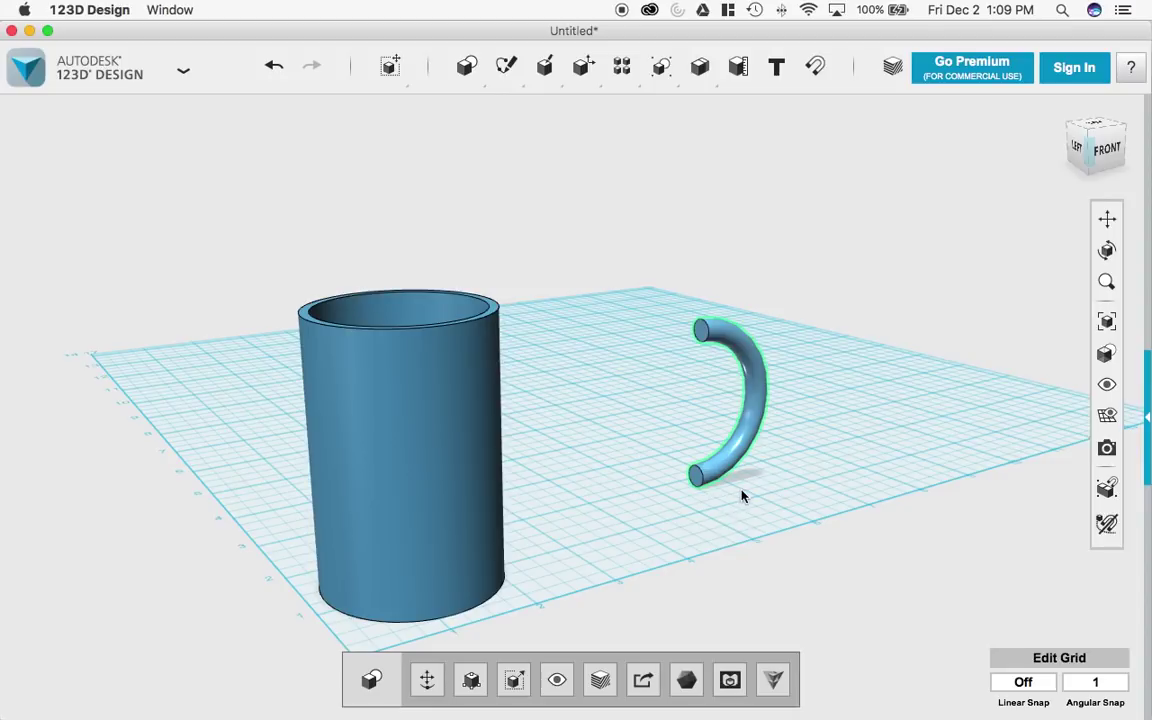
{"action": "left_click_drag", "start_coordinate": [743, 437], "coordinate": [548, 563]}
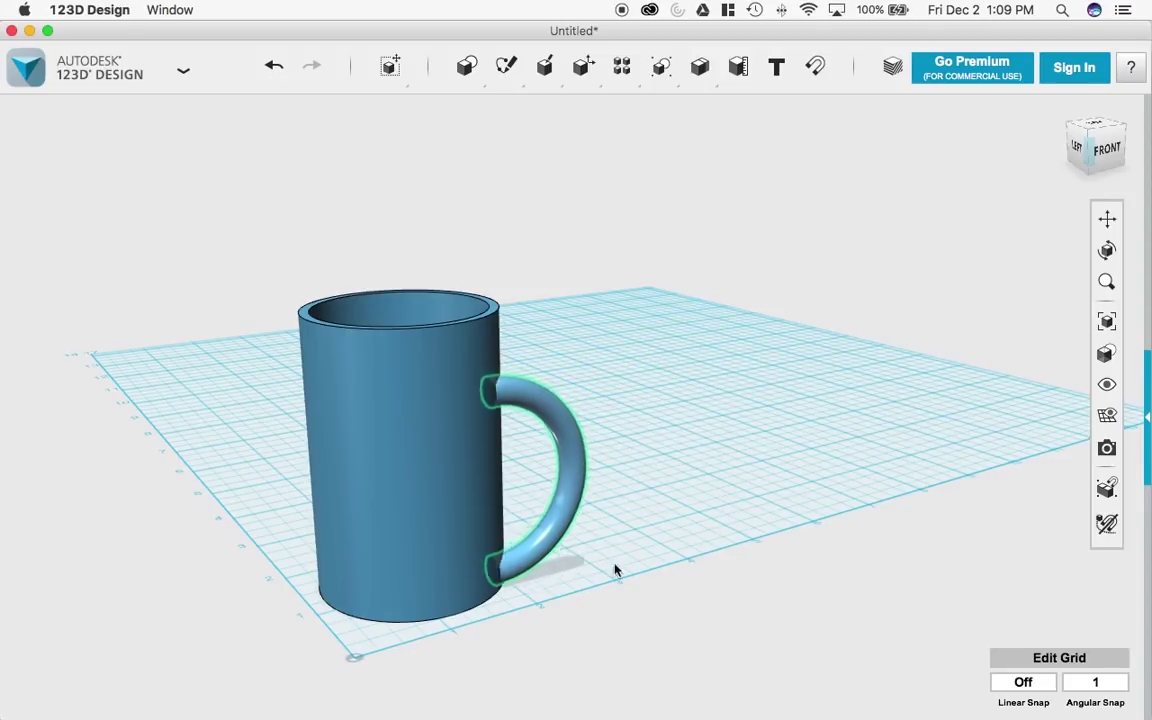
Step: Switch to the top view and drag the handle toward the cylinder's middle
{"action": "left_click", "coordinate": [1097, 130]}
{"action": "left_click", "coordinate": [1097, 130]}
{"action": "left_click", "coordinate": [1097, 140]}
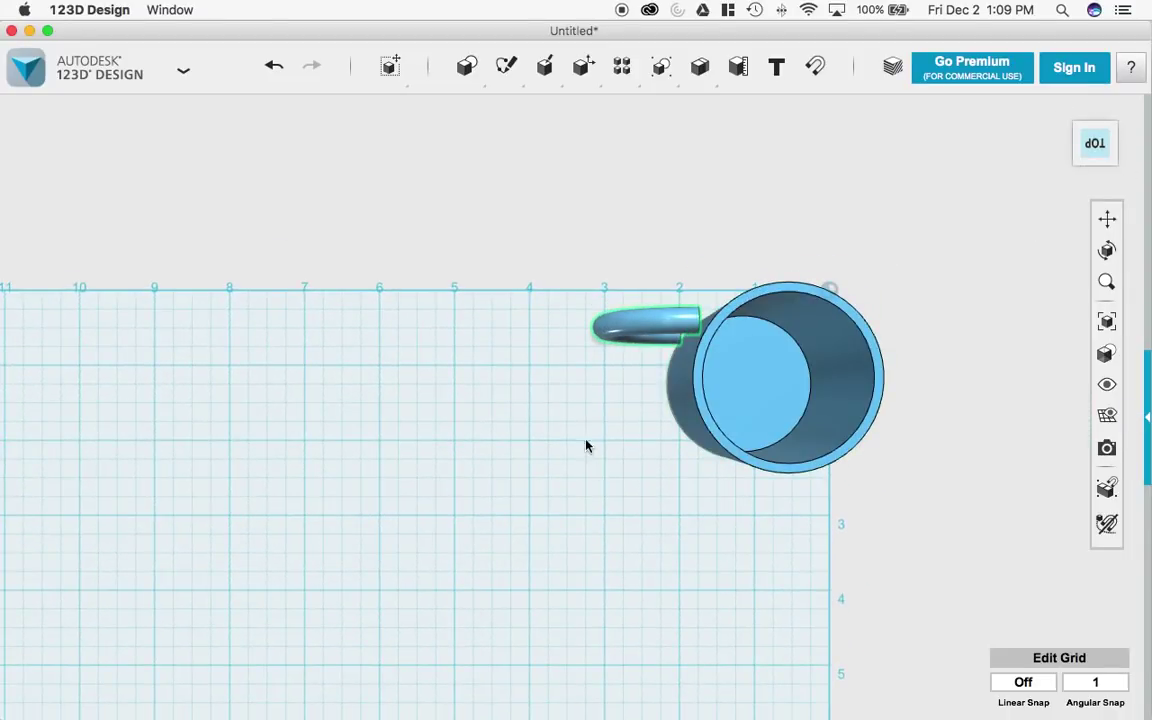
{"action": "left_click_drag", "start_coordinate": [632, 325], "coordinate": [616, 385]}
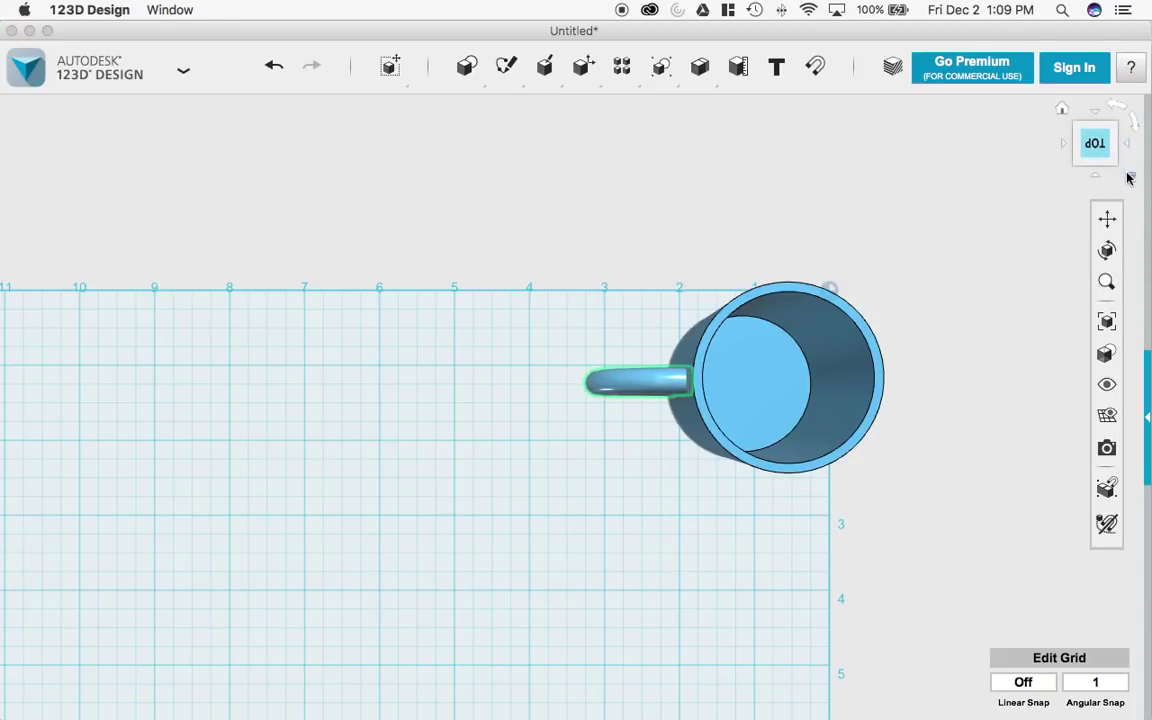
Step: In orthographic top view, align the handle with the cylinder's centre line, then restore perspective Home view
{"action": "left_click", "coordinate": [1130, 178]}
{"action": "left_click", "coordinate": [1068, 205]}
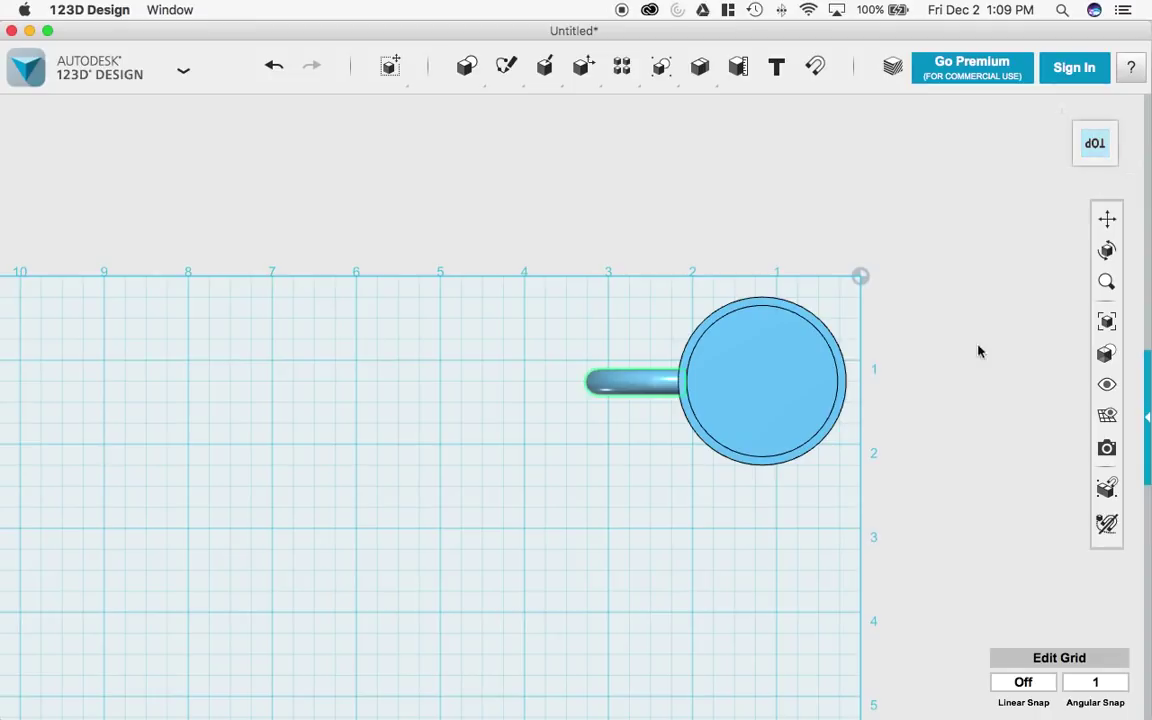
{"action": "left_click", "coordinate": [656, 386]}
{"action": "mouse_move", "coordinate": [656, 386]}
{"action": "left_mouse_down"}
{"action": "mouse_move", "coordinate": [674, 424]}
{"action": "mouse_move", "coordinate": [630, 393]}
{"action": "mouse_move", "coordinate": [650, 373]}
{"action": "mouse_move", "coordinate": [651, 390]}
{"action": "left_mouse_up"}
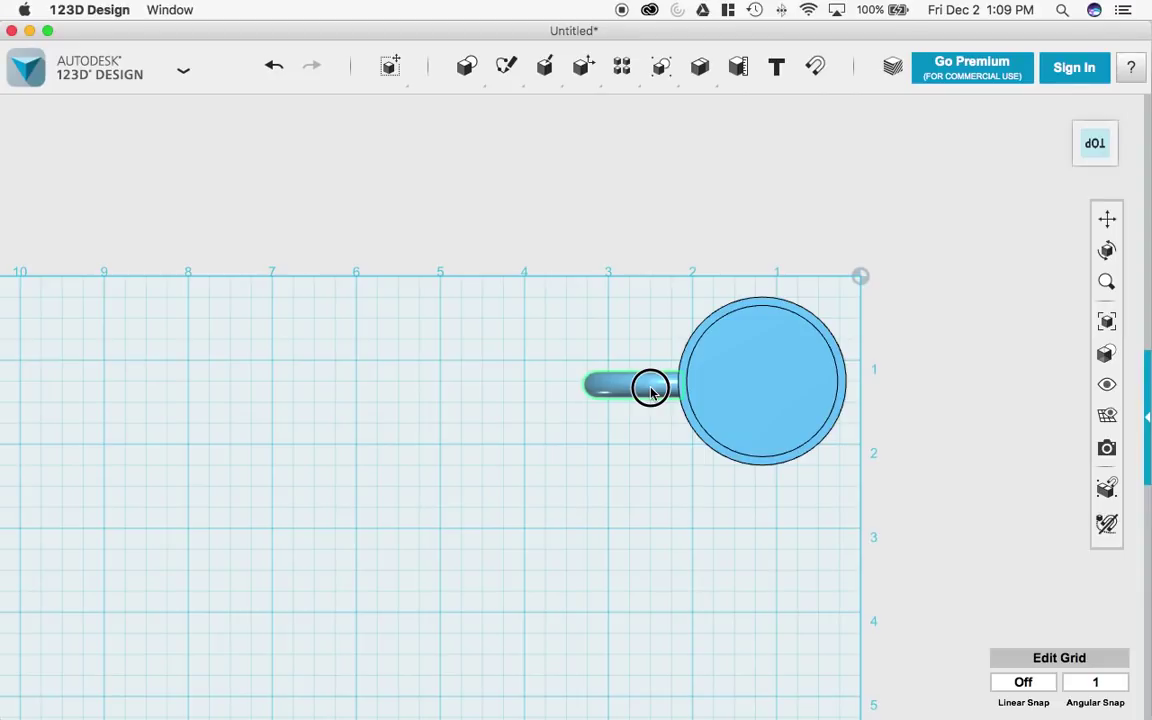
{"action": "left_click_drag", "start_coordinate": [651, 391], "coordinate": [651, 397]}
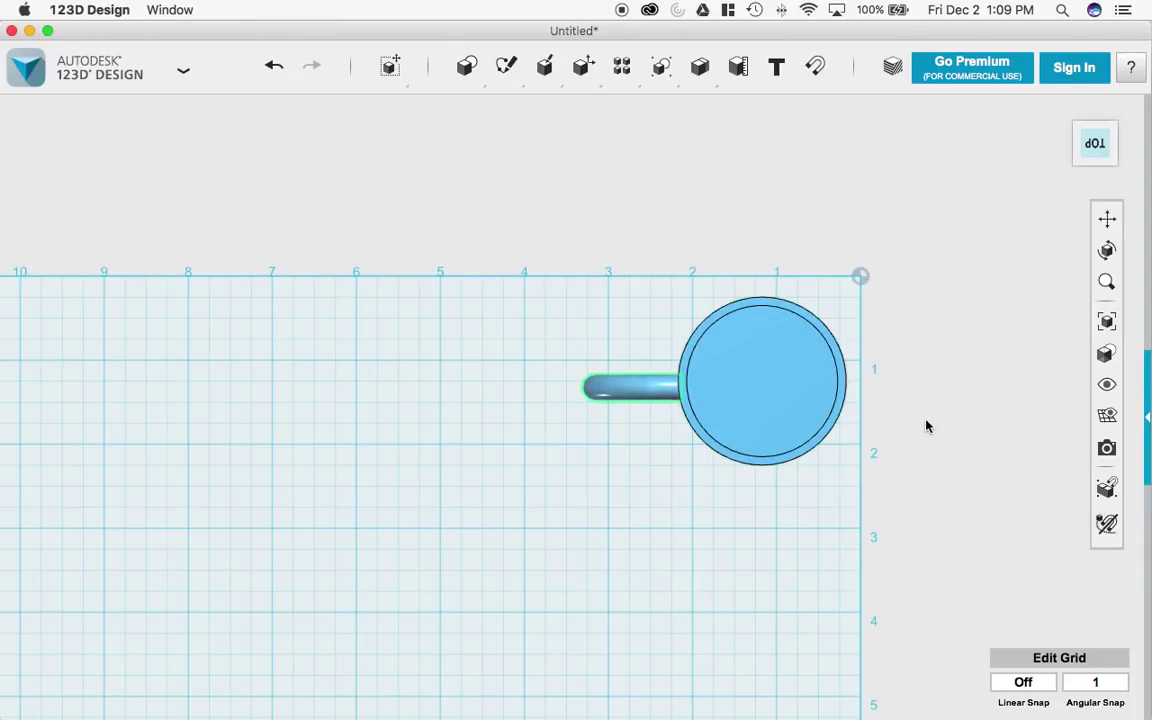
{"action": "left_click", "coordinate": [1128, 177]}
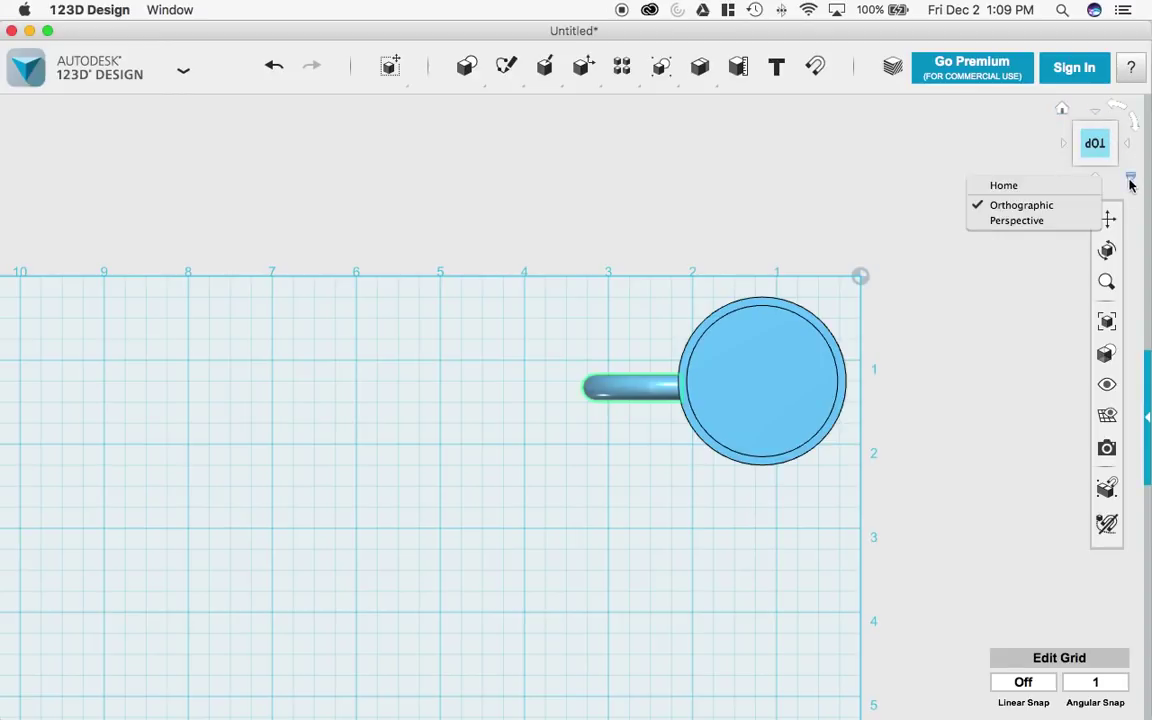
{"action": "left_click", "coordinate": [1064, 217]}
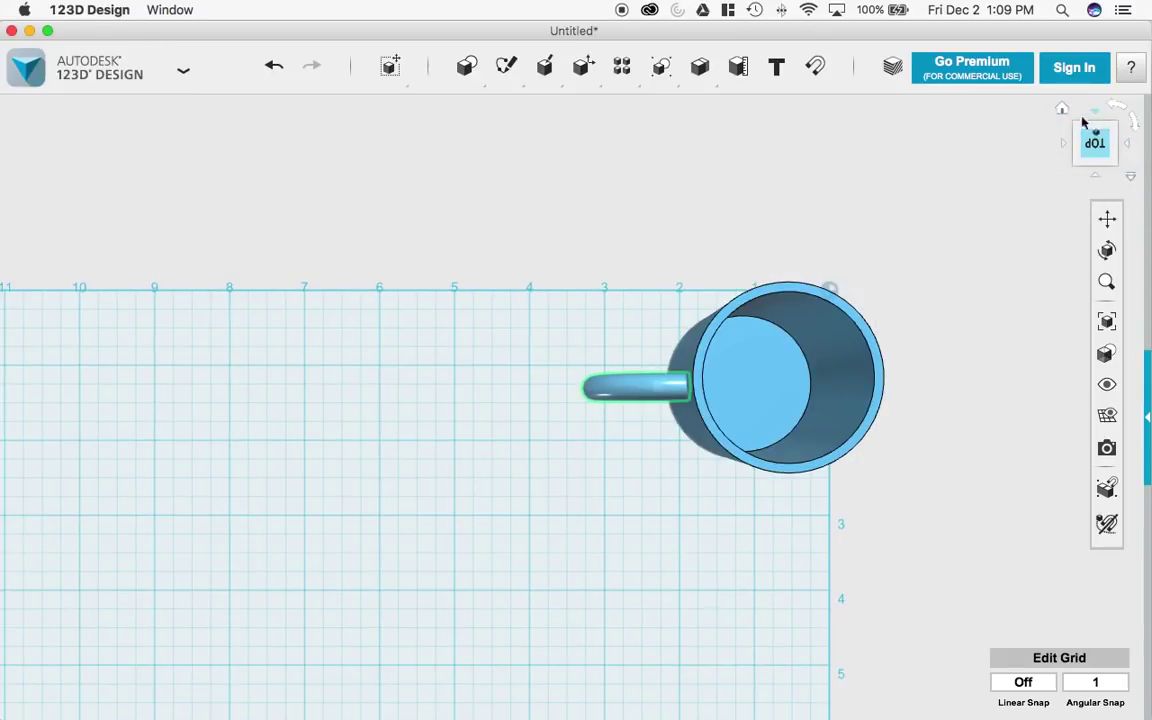
{"action": "left_click", "coordinate": [1062, 110]}
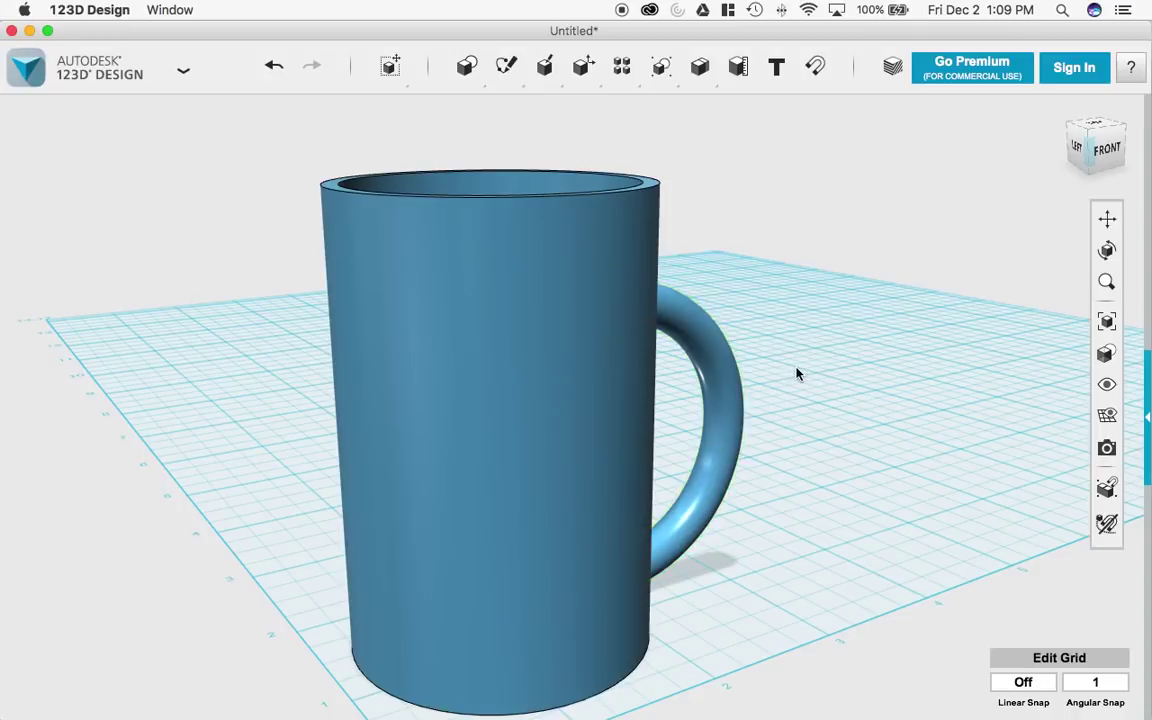
Step: From a side view, raise the torus handle 0.371 in up the mug with Move
{"action": "right_click_drag", "start_coordinate": [803, 415], "coordinate": [735, 447]}
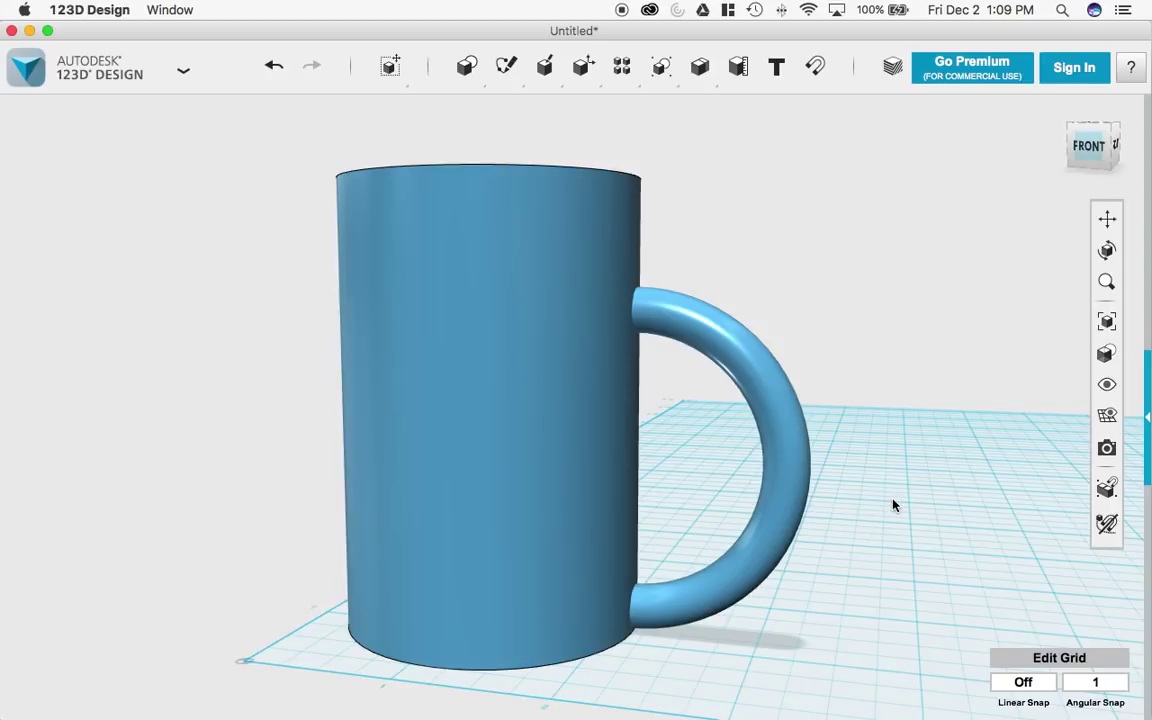
{"action": "scroll", "coordinate": [895, 503], "scroll_direction": "down", "scroll_amount": 2}
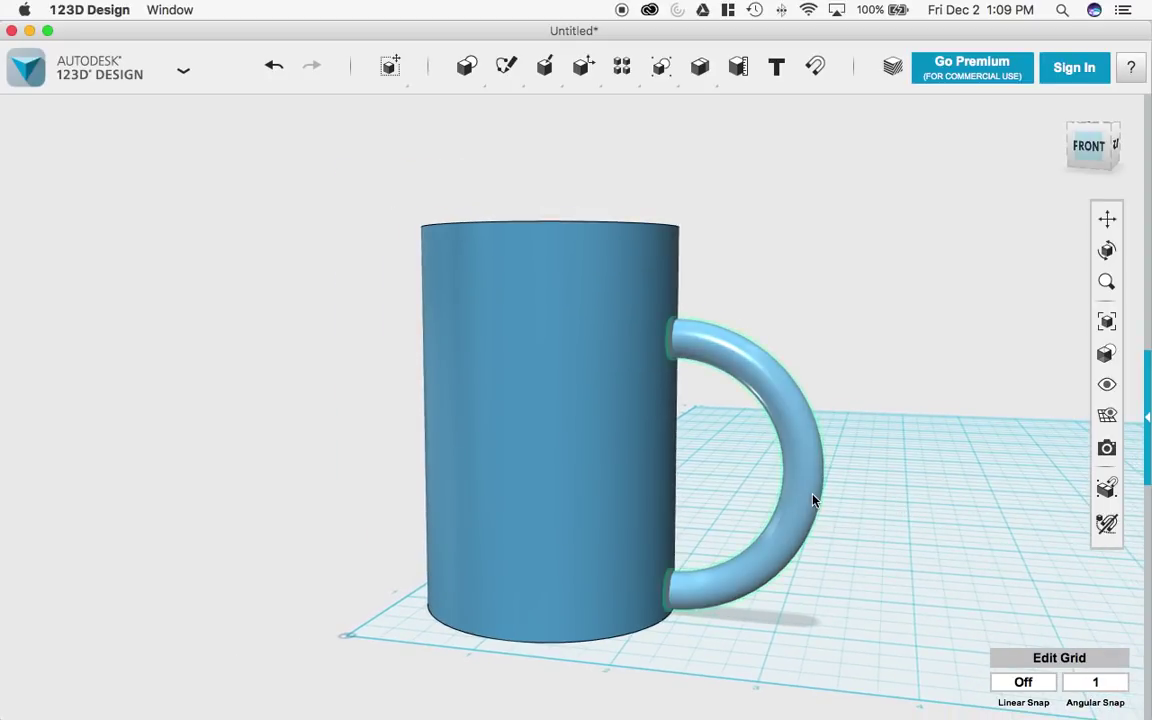
{"action": "left_click", "coordinate": [803, 497]}
{"action": "left_click", "coordinate": [427, 680]}
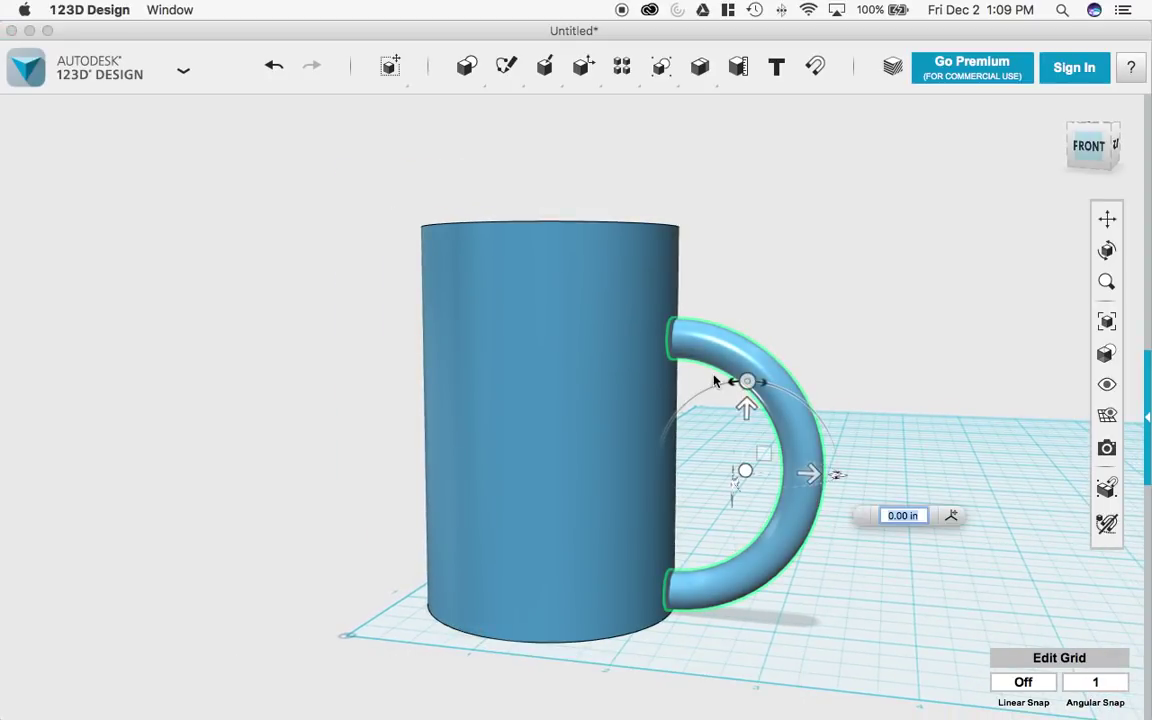
{"action": "left_click_drag", "start_coordinate": [743, 409], "coordinate": [746, 377]}
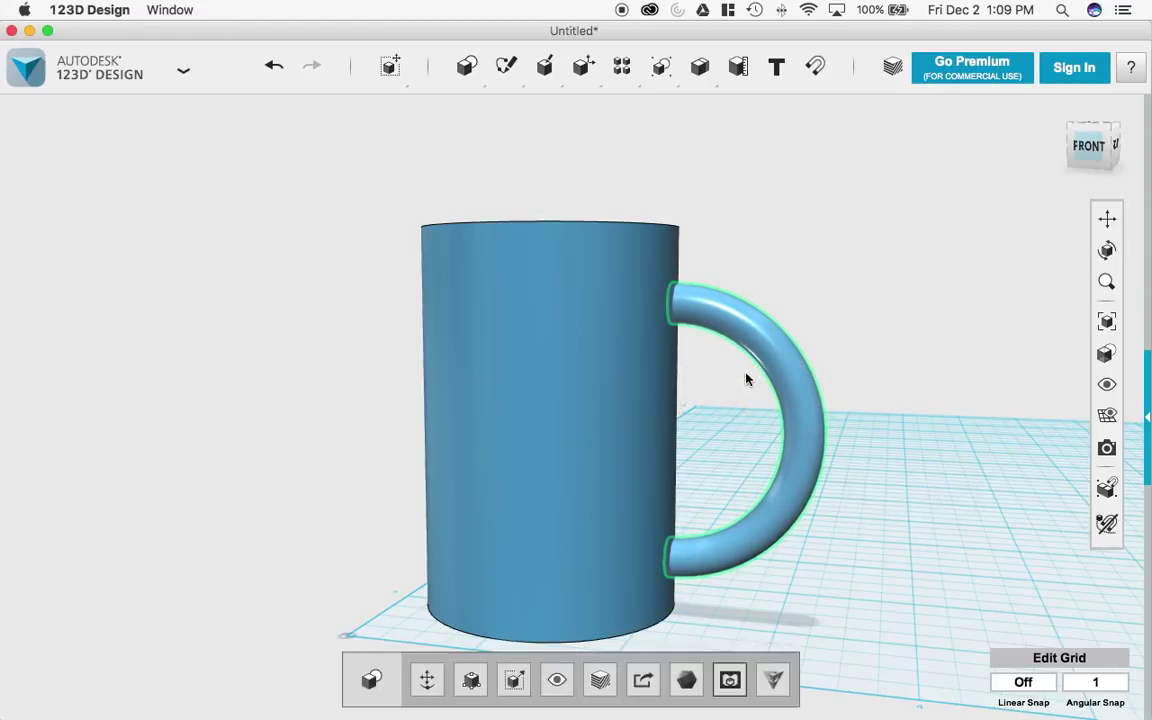
{"action": "left_click", "coordinate": [636, 272], "text": "shift"}
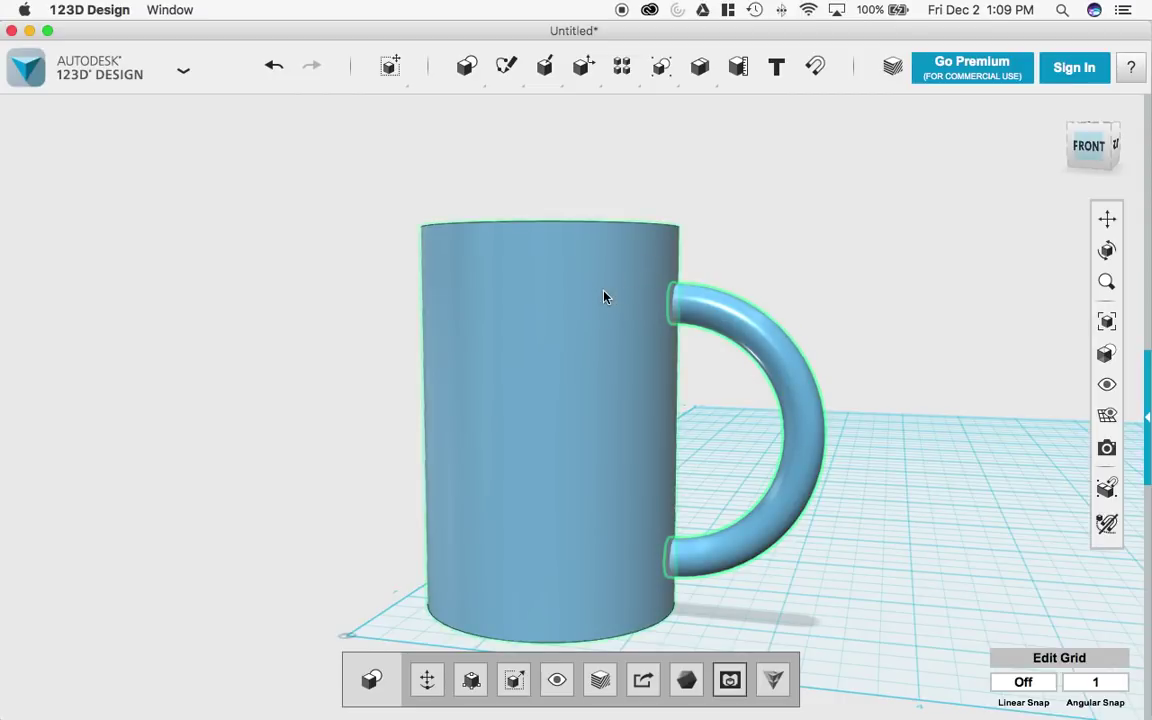
{"action": "left_click", "coordinate": [604, 296]}
{"action": "left_click", "coordinate": [306, 421]}
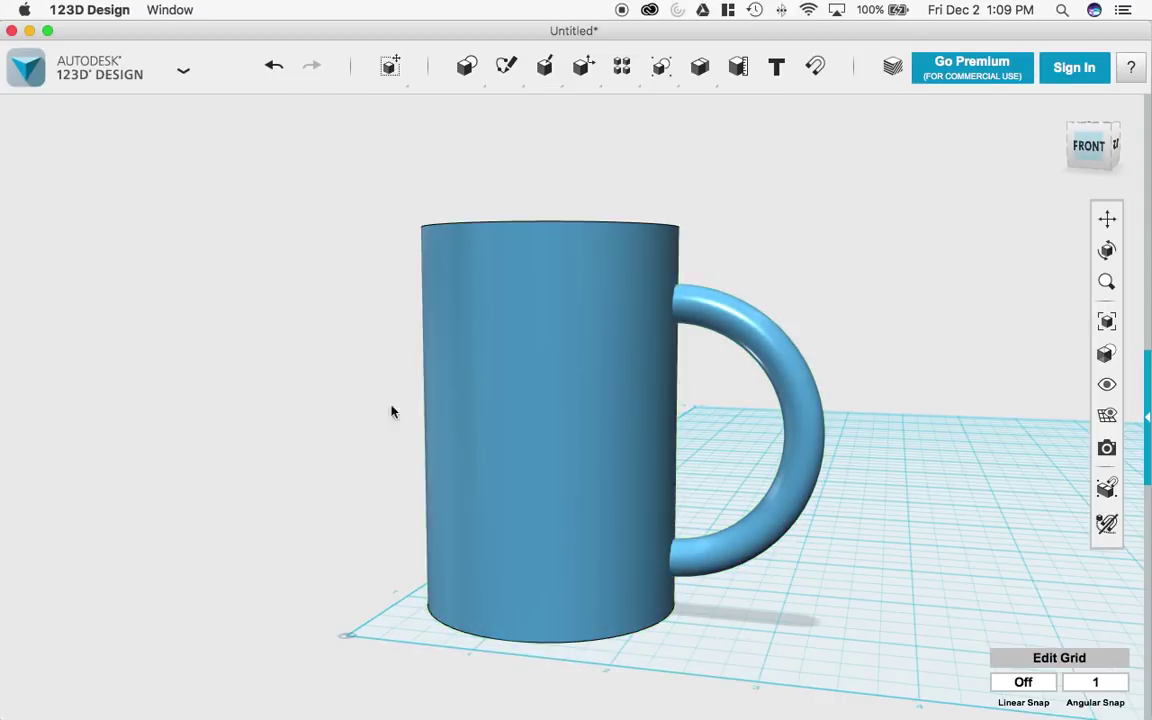
Step: Select the inner rim edge and try a Fillet with a typed value of 1
{"action": "right_click_drag", "start_coordinate": [407, 410], "coordinate": [509, 287]}
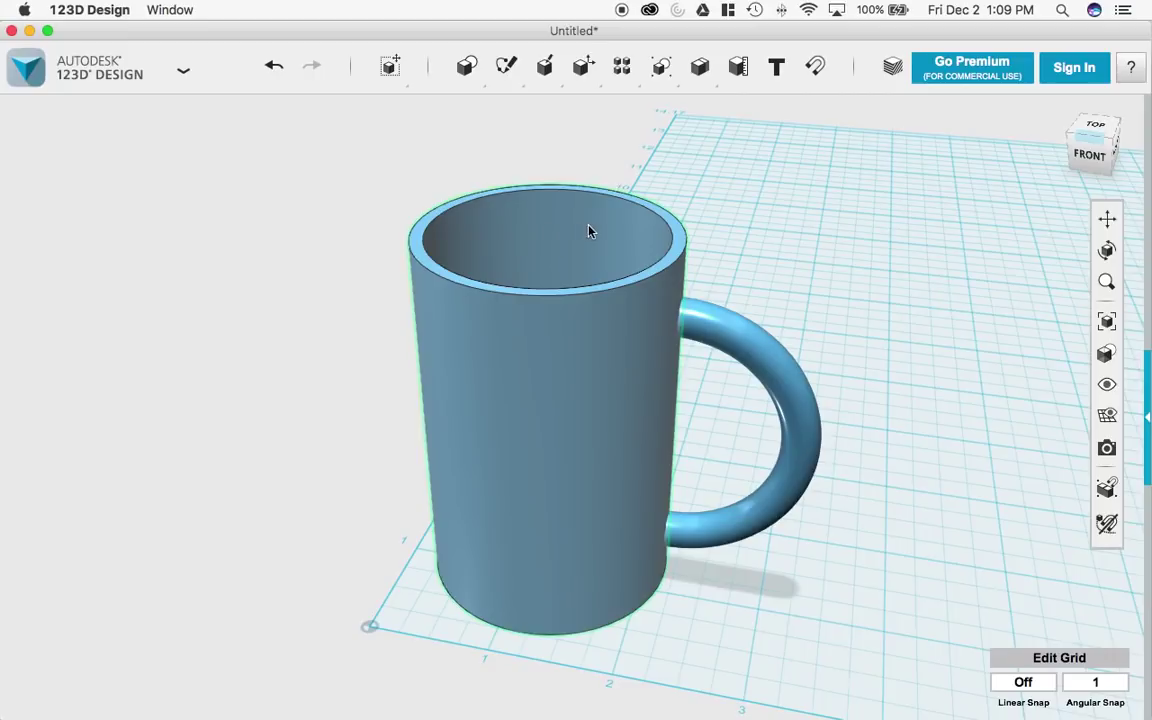
{"action": "scroll", "coordinate": [630, 226], "scroll_direction": "up", "scroll_amount": 5}
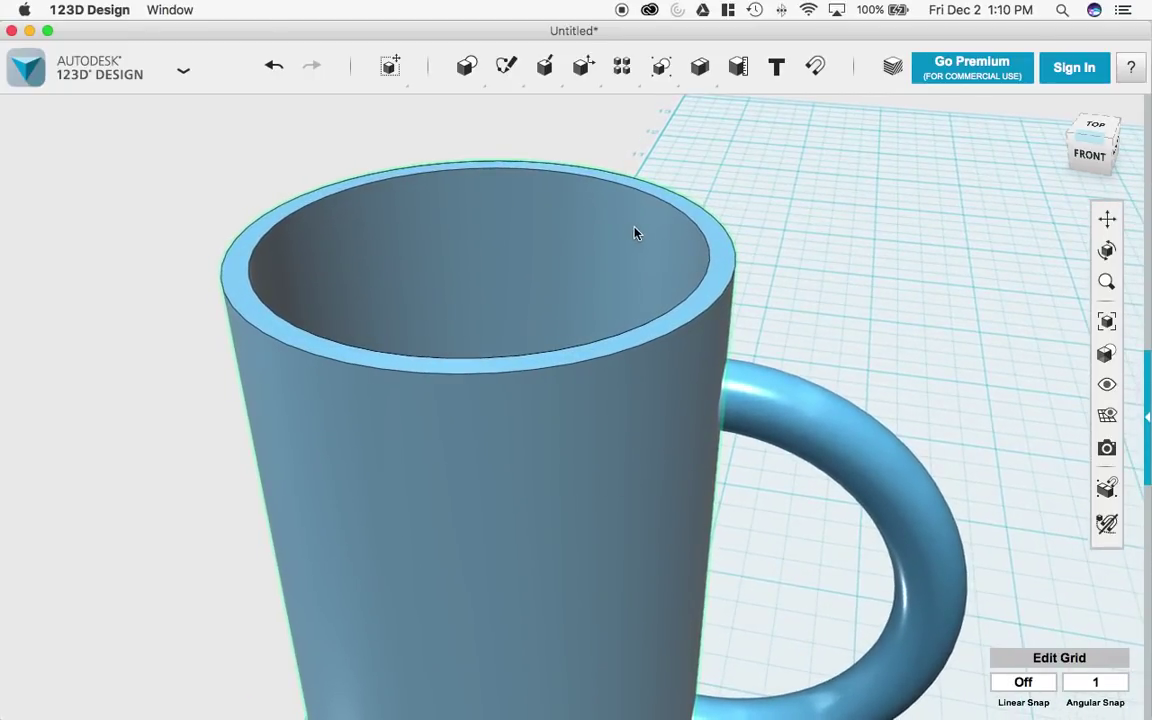
{"action": "left_click", "coordinate": [699, 228]}
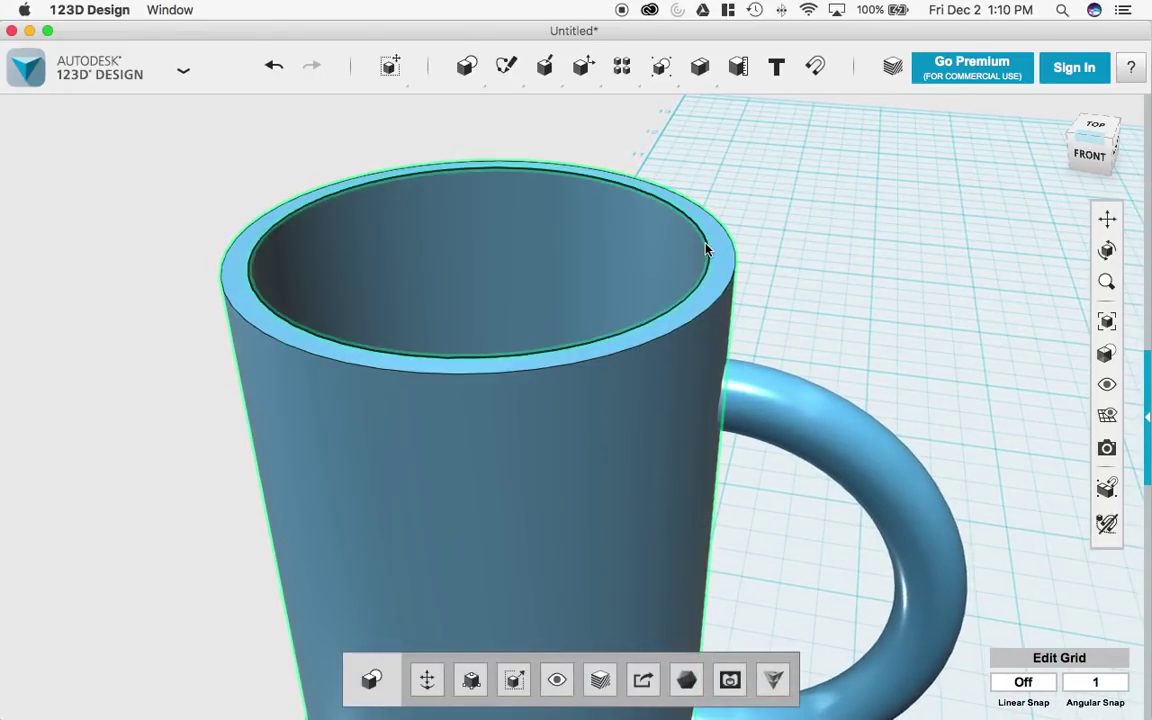
{"action": "left_click", "coordinate": [706, 250]}
{"action": "mouse_move", "coordinate": [738, 321]}
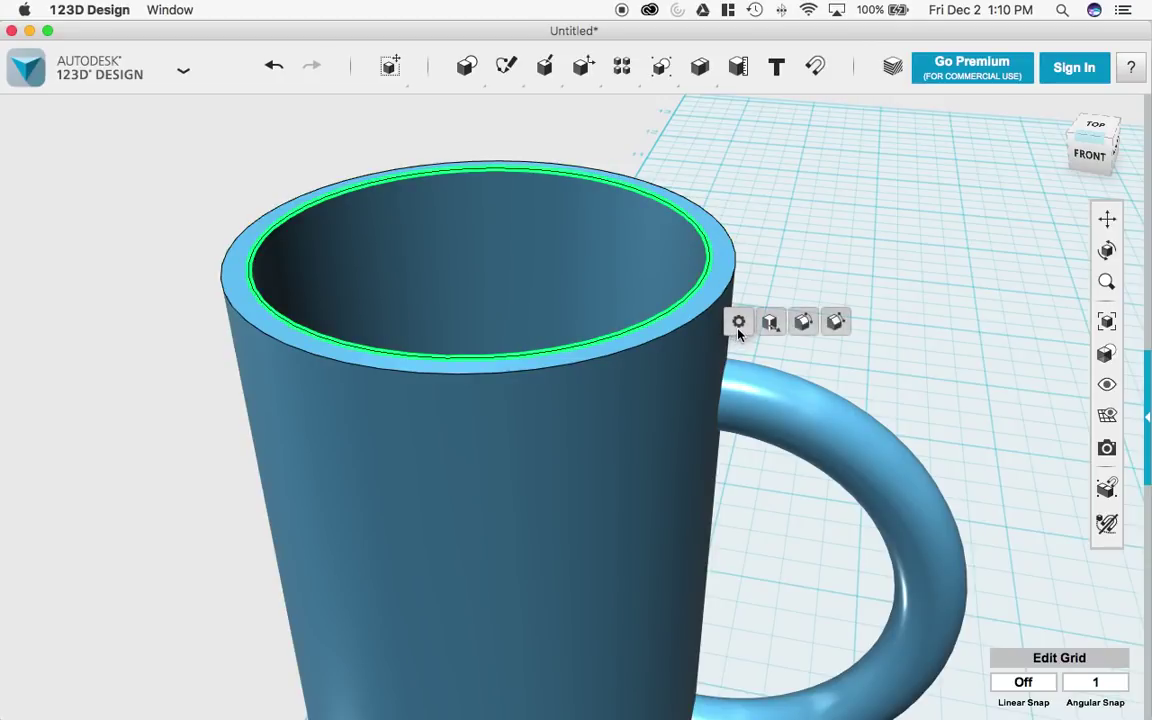
{"action": "left_click", "coordinate": [810, 327]}
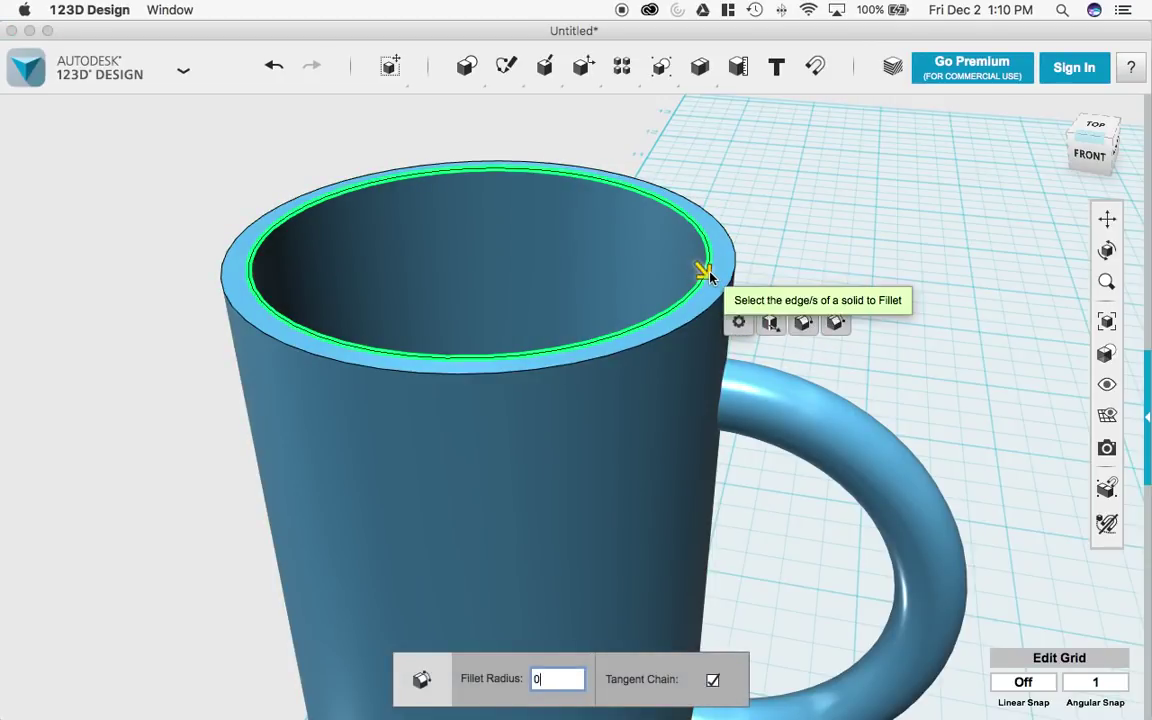
{"action": "left_click_drag", "start_coordinate": [705, 268], "coordinate": [712, 274]}
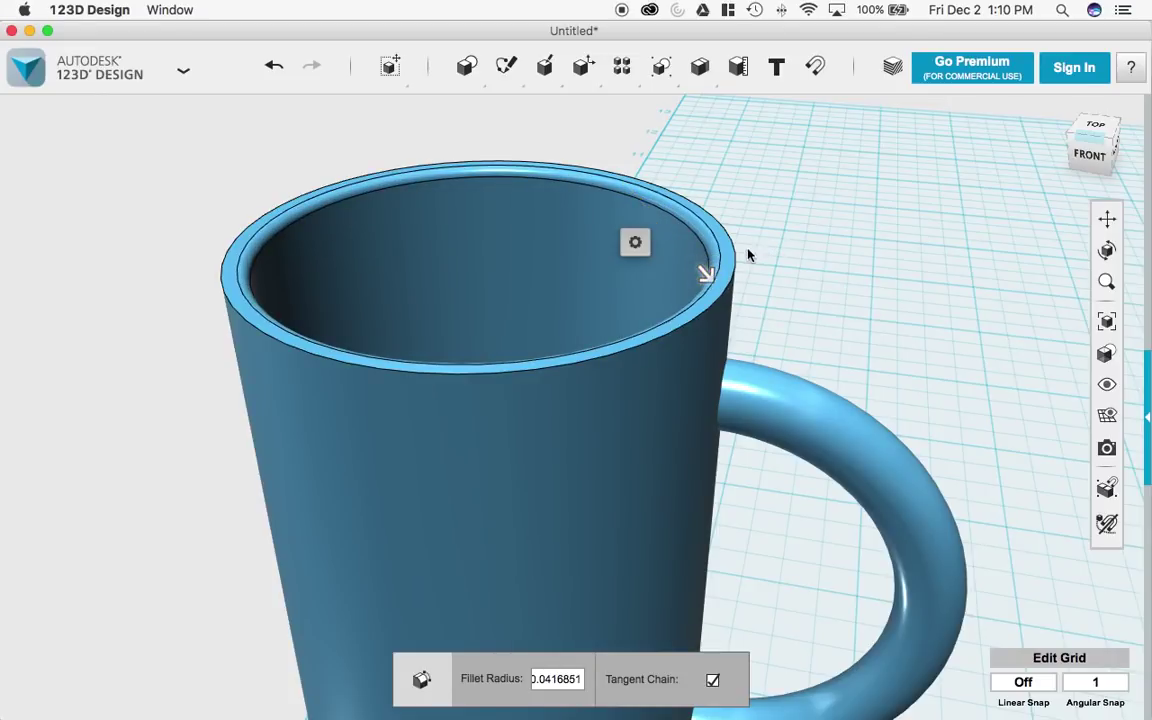
{"action": "type", "text": "1"}
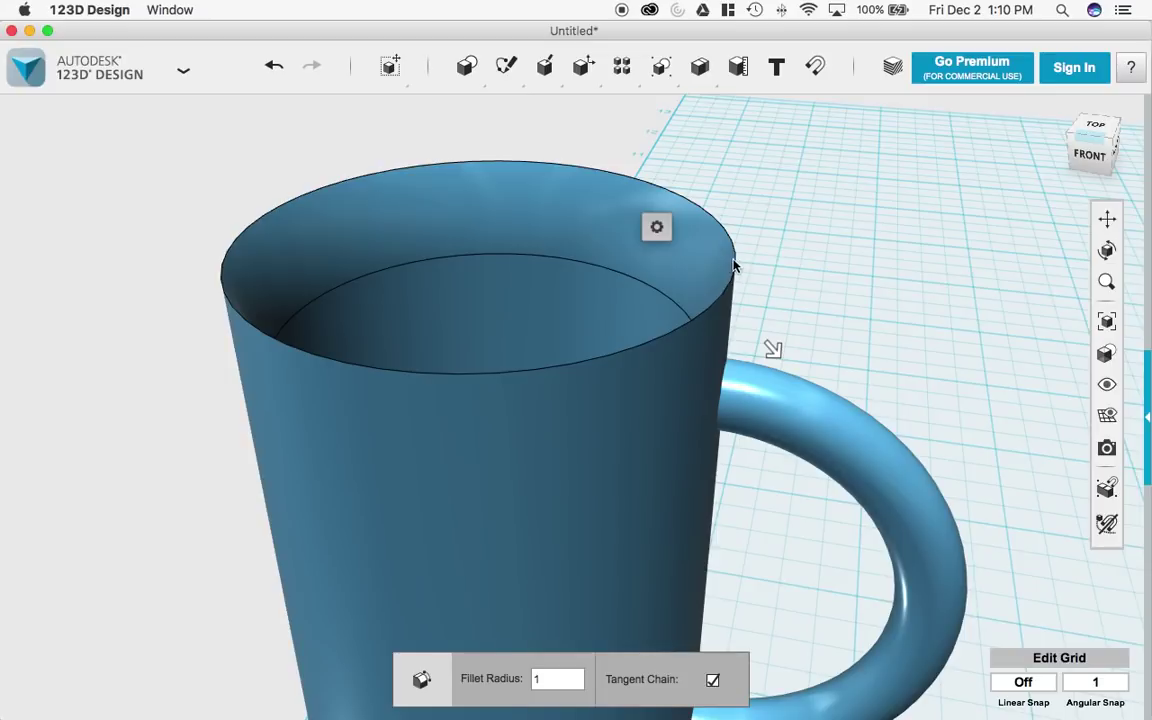
Step: Undo the previous rim fillet and fillet the inner rim edge at about 0.0425 in
{"action": "key", "text": "super+z"}
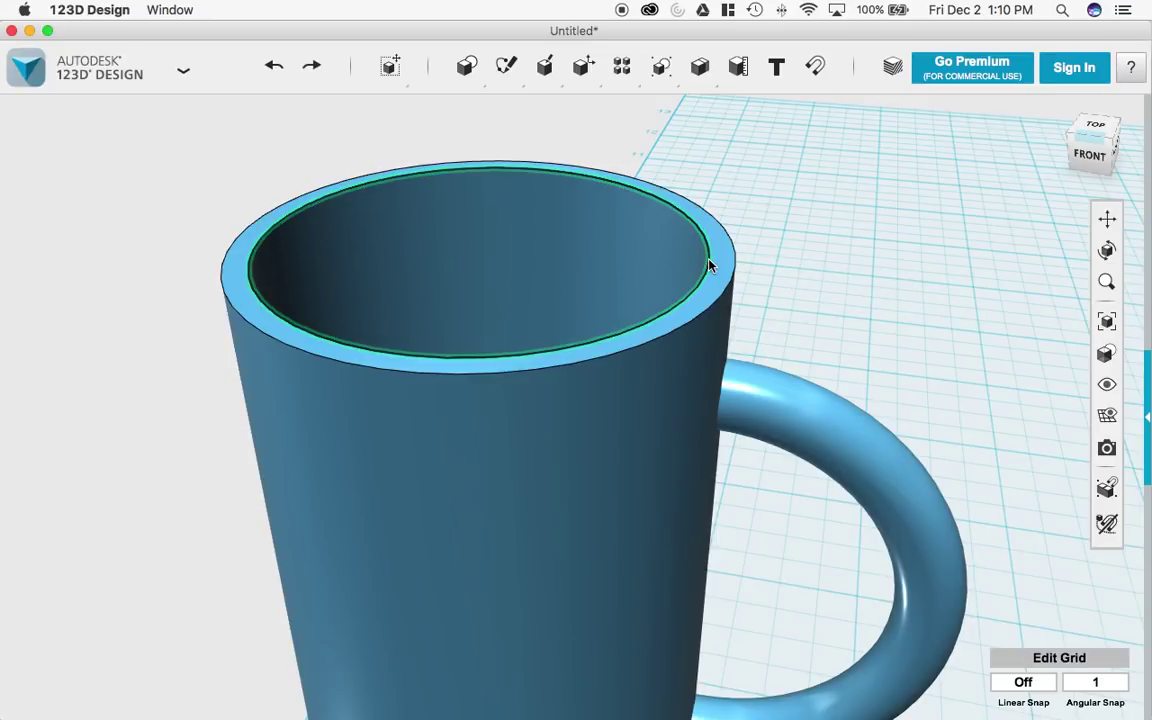
{"action": "left_click", "coordinate": [707, 263]}
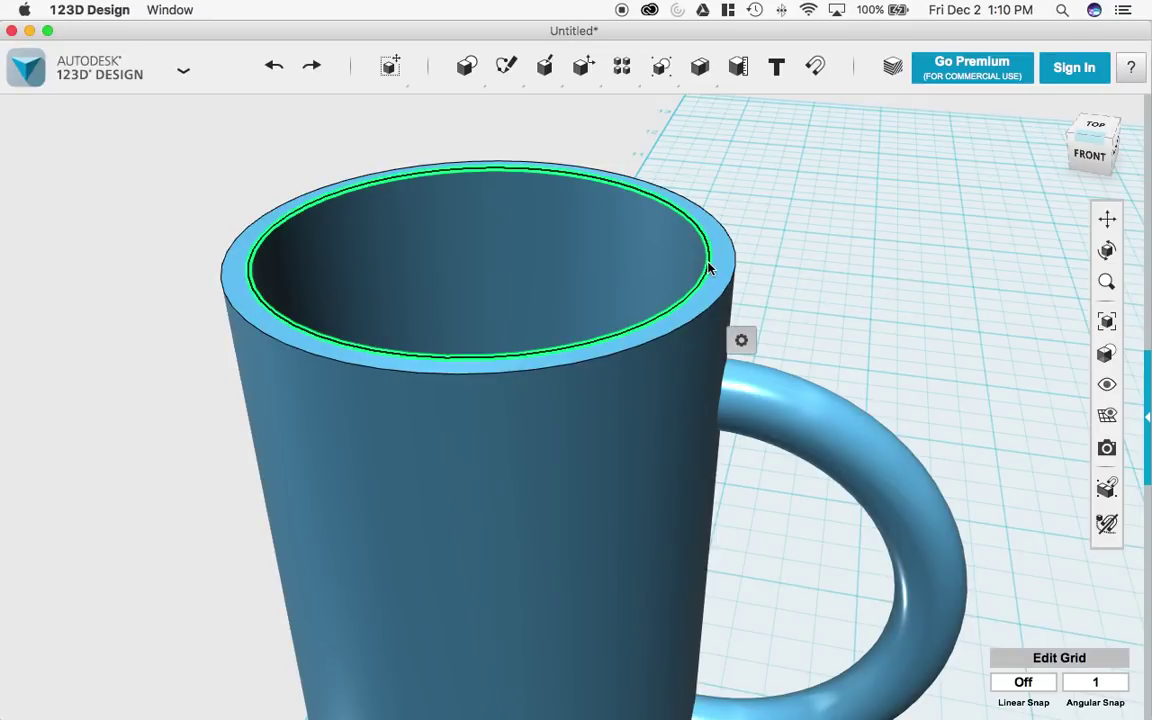
{"action": "mouse_move", "coordinate": [743, 337]}
{"action": "left_click", "coordinate": [810, 341]}
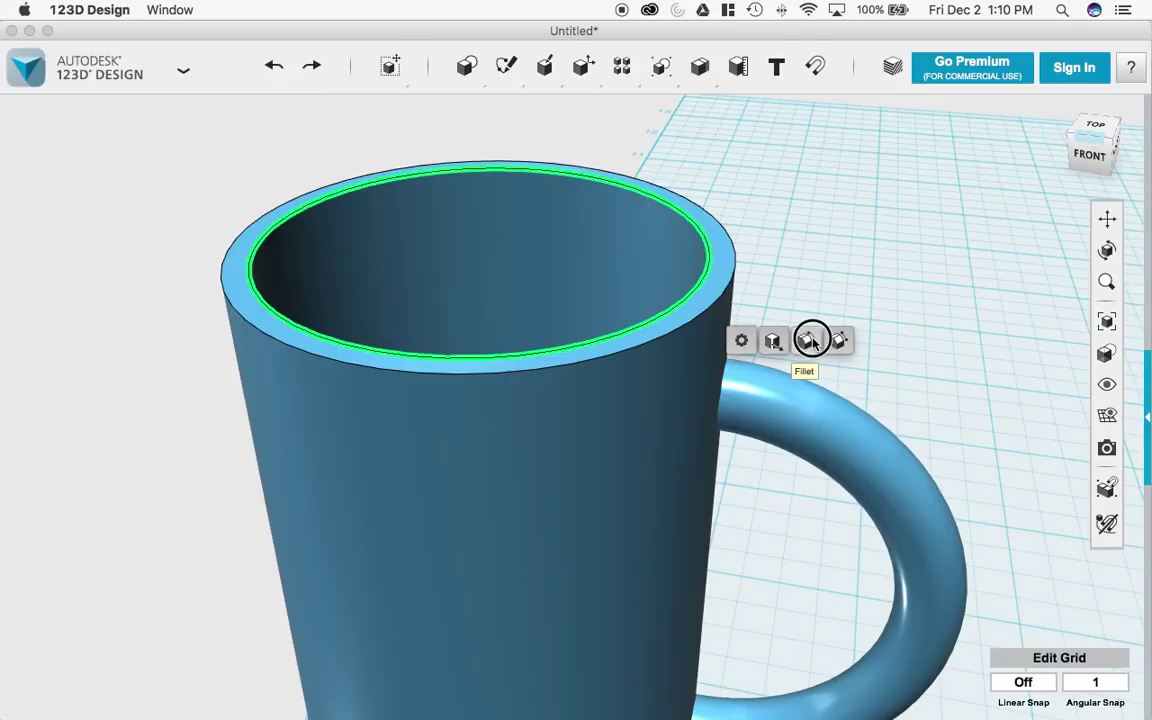
{"action": "left_click_drag", "start_coordinate": [705, 270], "coordinate": [705, 279]}
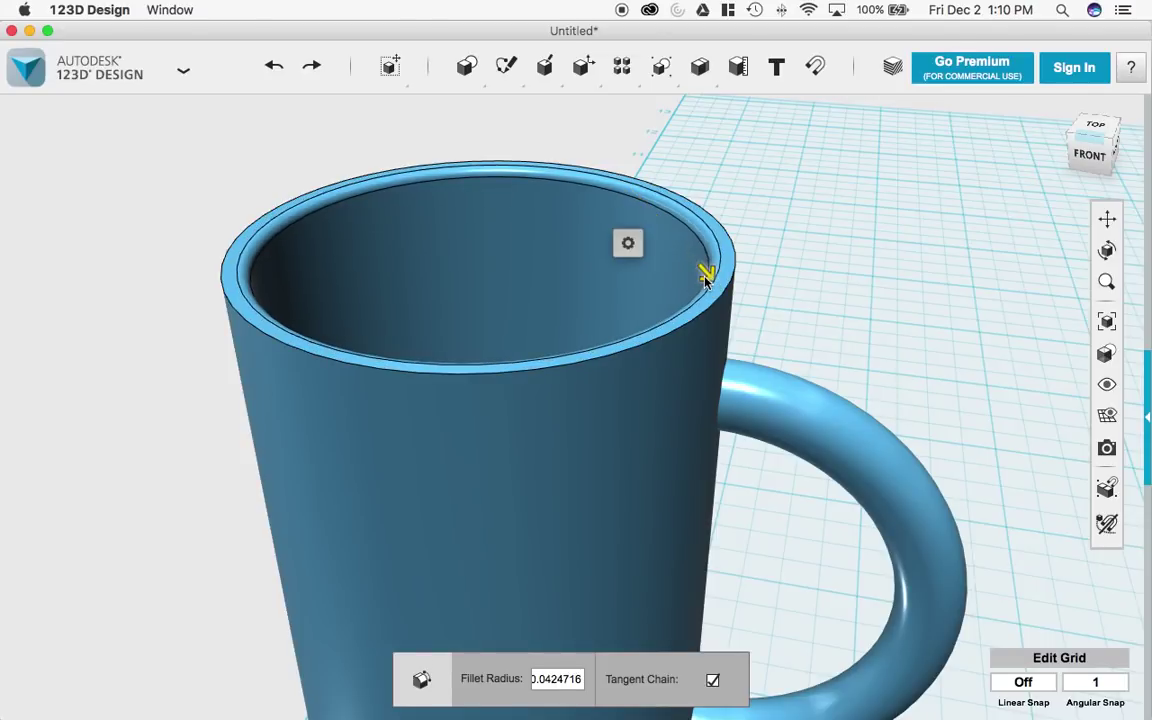
{"action": "key", "text": "Return"}
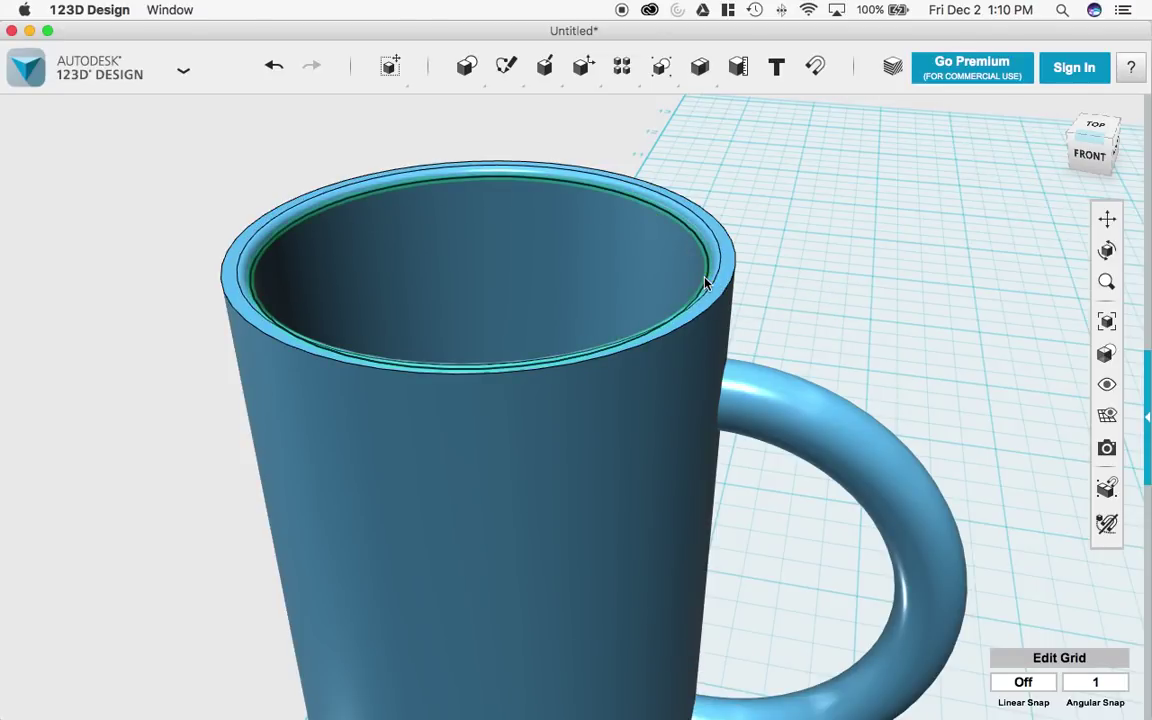
Step: Fillet the outer rim edge with a radius of about 0.0387 in
{"action": "left_click", "coordinate": [728, 288]}
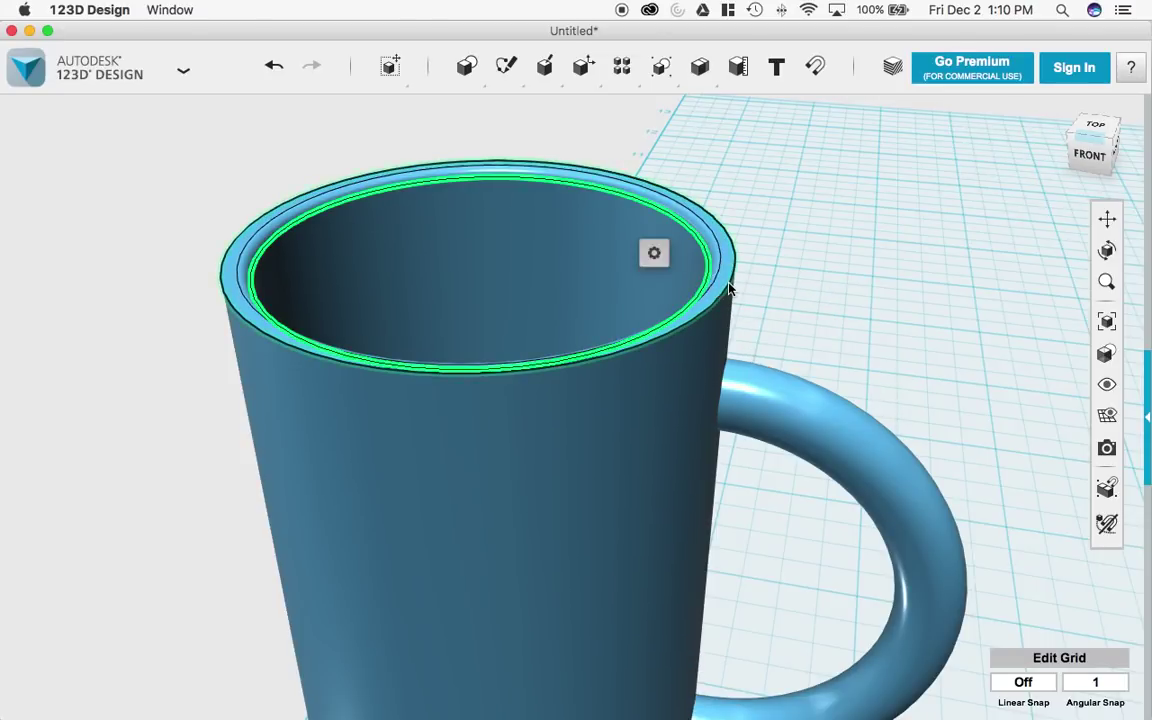
{"action": "left_click", "coordinate": [728, 288]}
{"action": "mouse_move", "coordinate": [761, 361]}
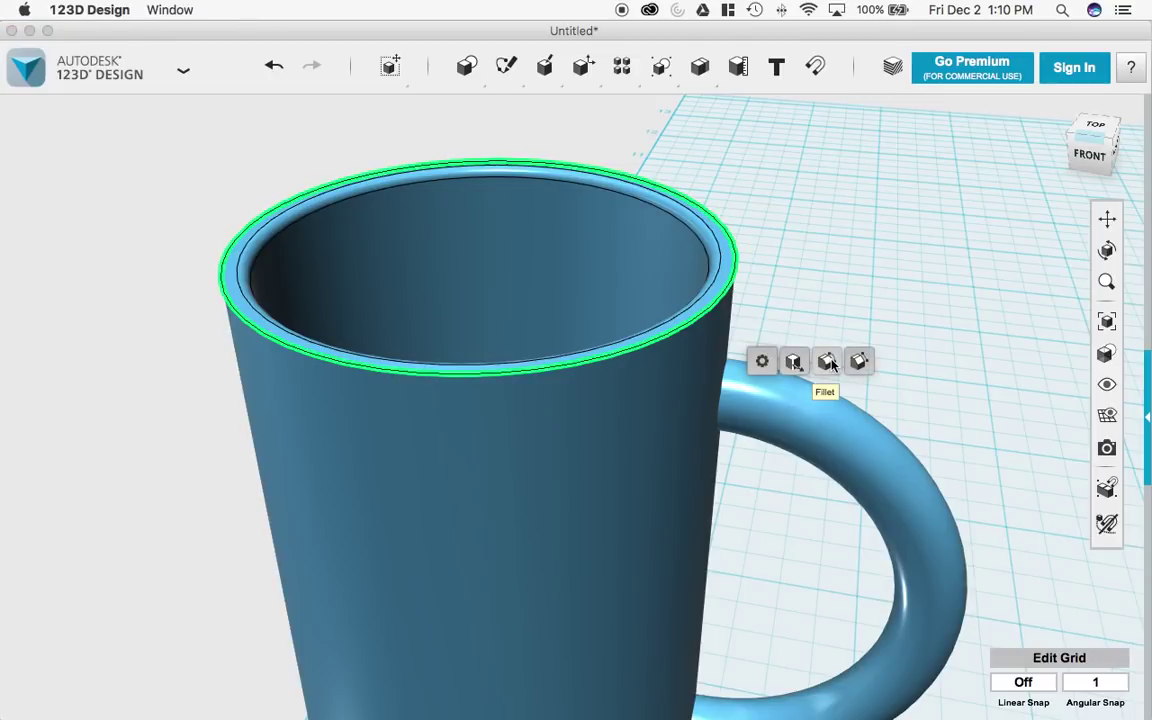
{"action": "left_click", "coordinate": [828, 361]}
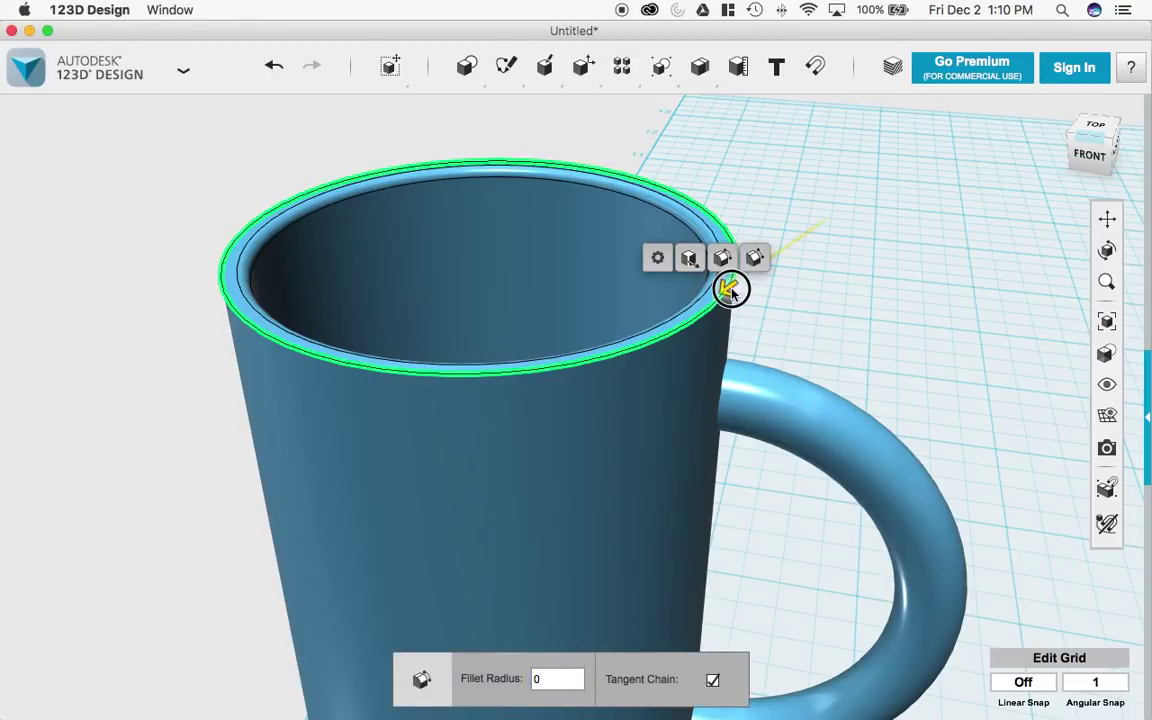
{"action": "left_click_drag", "start_coordinate": [728, 288], "coordinate": [726, 290]}
{"action": "key", "text": "Return"}
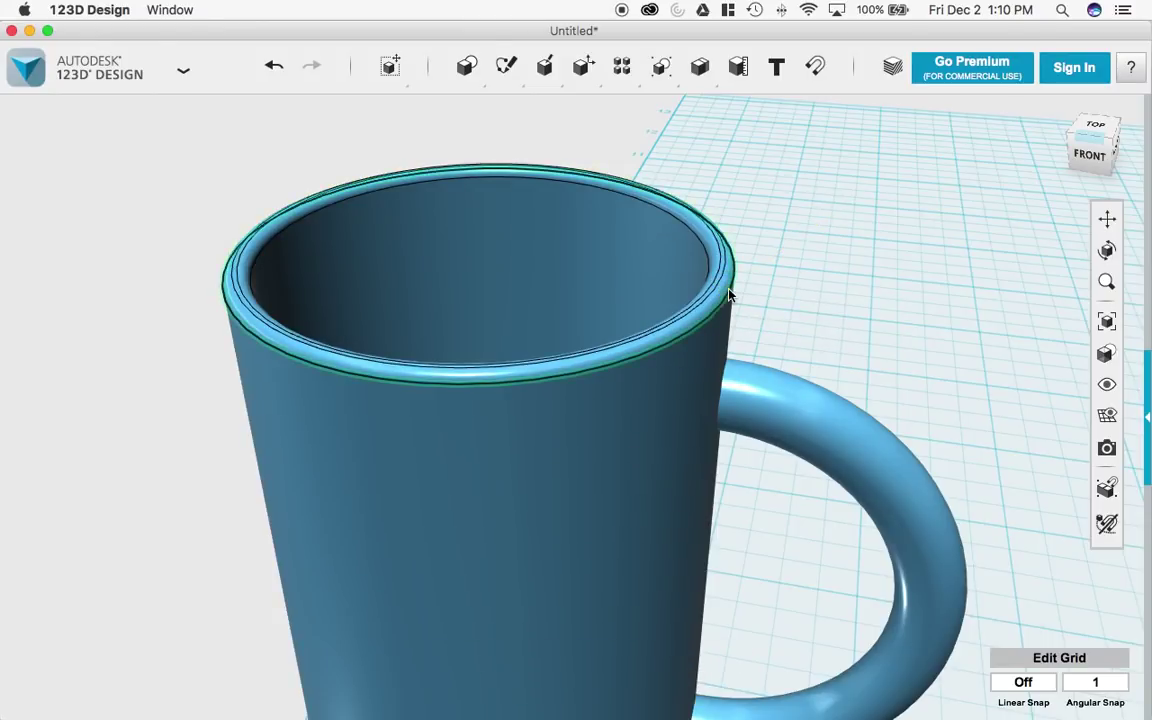
{"action": "mouse_move", "coordinate": [843, 335]}
{"action": "right_mouse_down"}
{"action": "mouse_move", "coordinate": [982, 303]}
{"action": "mouse_move", "coordinate": [972, 291]}
{"action": "mouse_move", "coordinate": [908, 291]}
{"action": "mouse_move", "coordinate": [854, 329]}
{"action": "right_mouse_up"}
{"action": "left_click", "coordinate": [854, 329]}
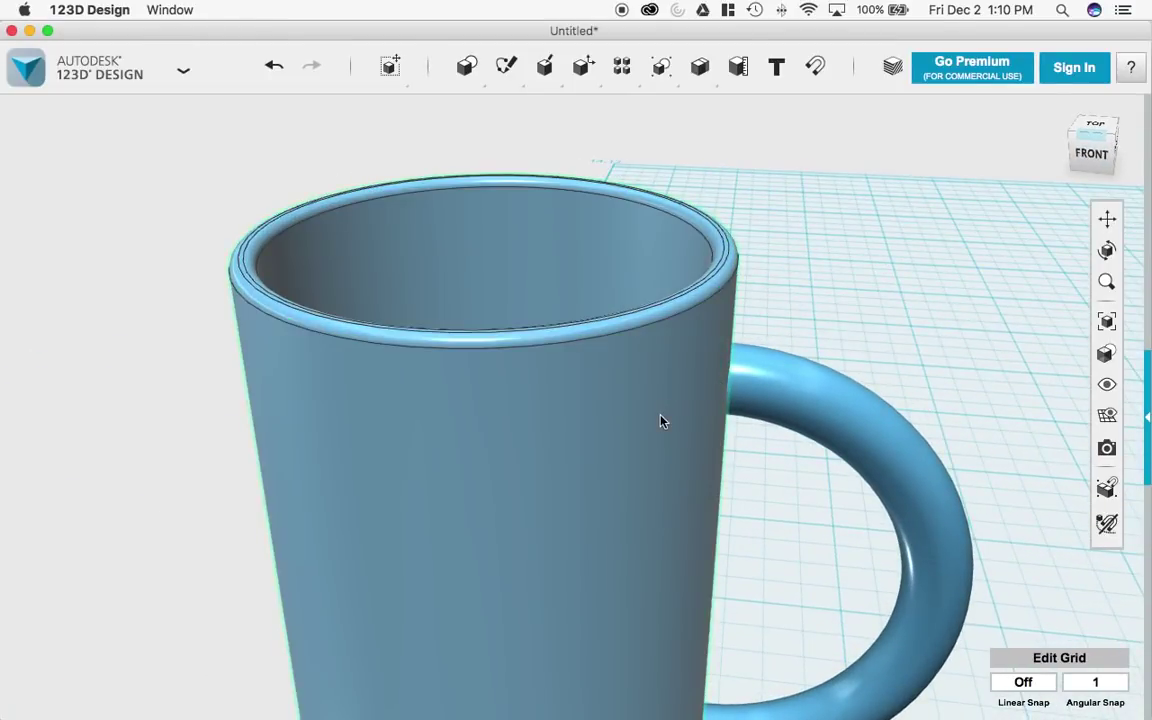
Step: Use Combine > Merge to join the torus handle into the mug body as one solid
{"action": "left_click", "coordinate": [820, 393]}
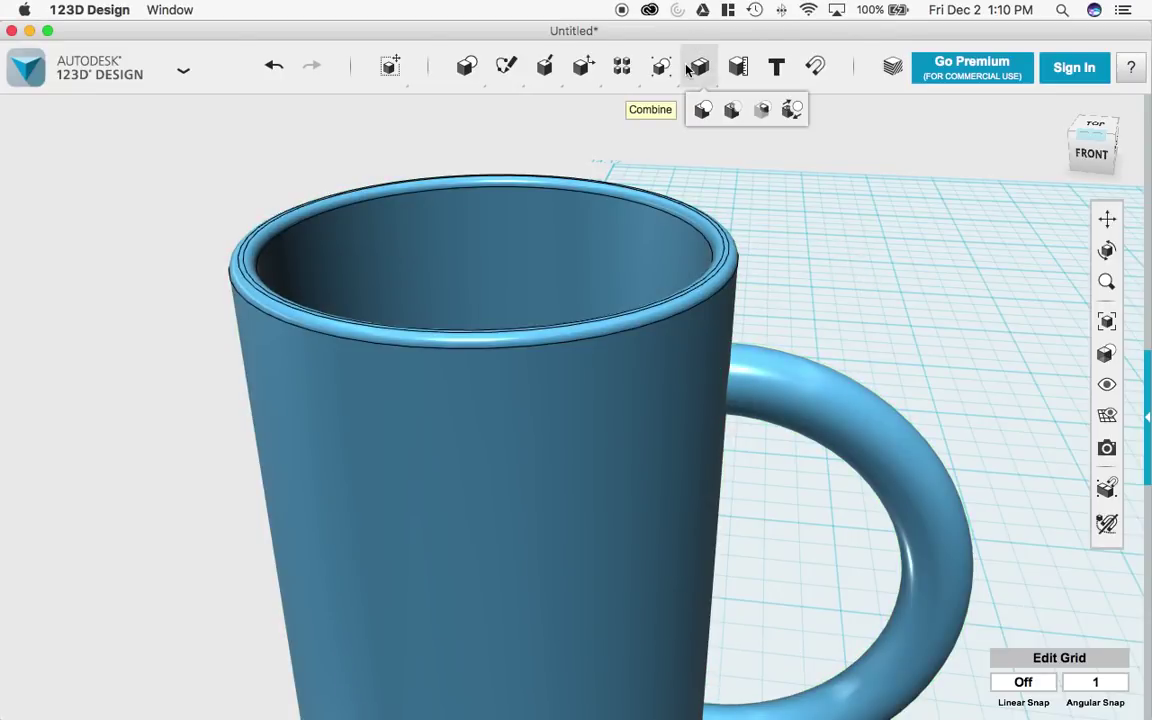
{"action": "mouse_move", "coordinate": [677, 68]}
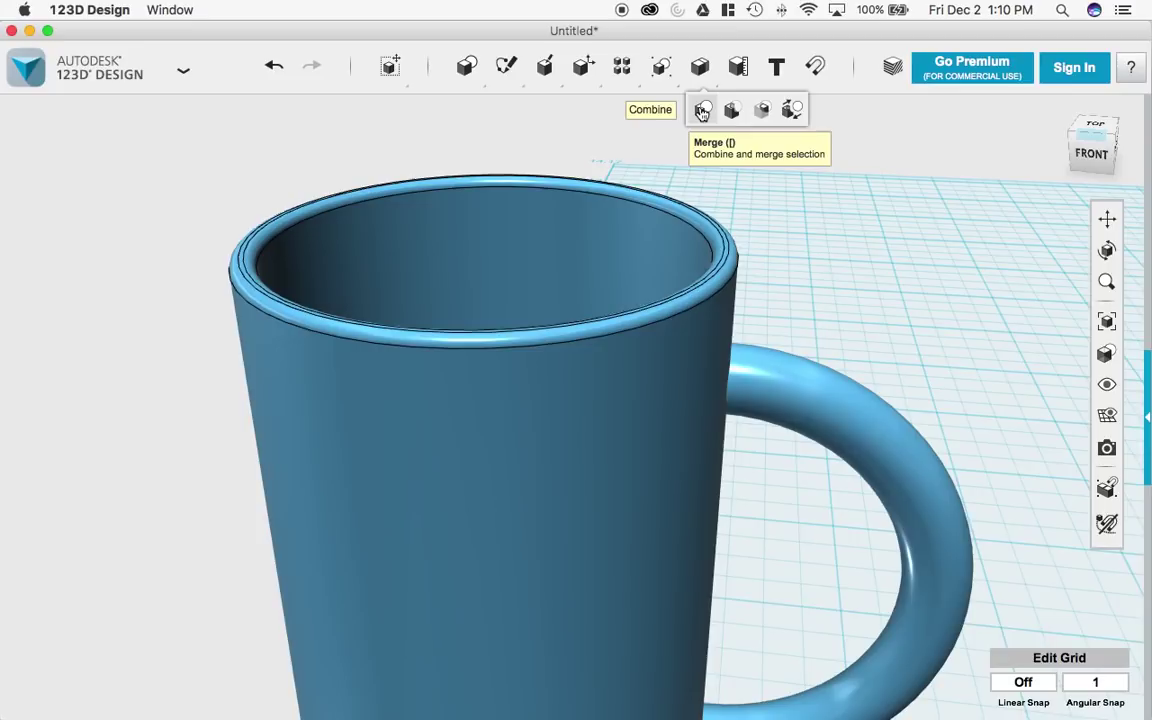
{"action": "left_click", "coordinate": [703, 112]}
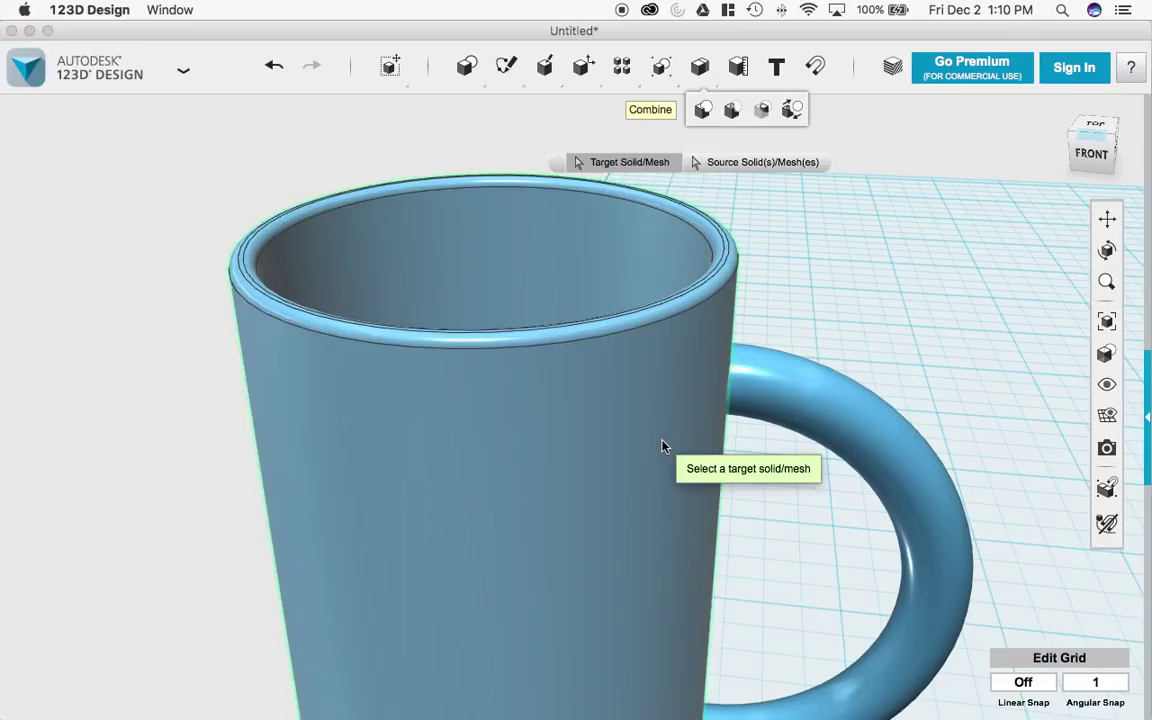
{"action": "left_click", "coordinate": [662, 446]}
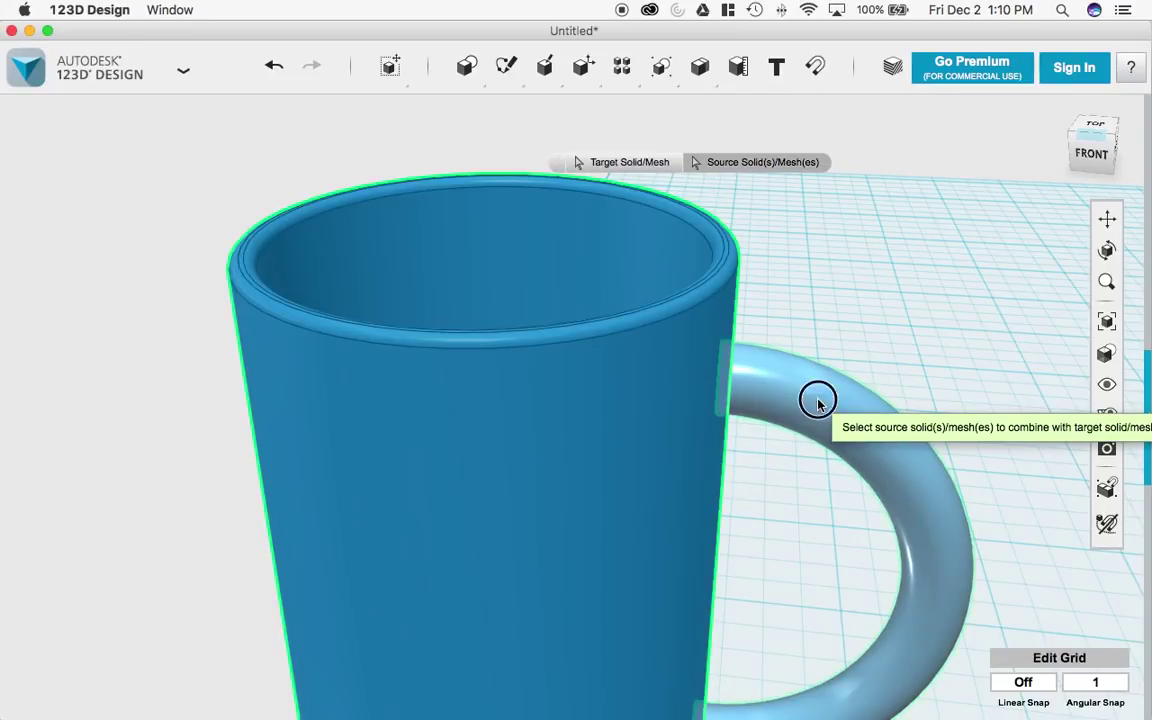
{"action": "left_click", "coordinate": [817, 403]}
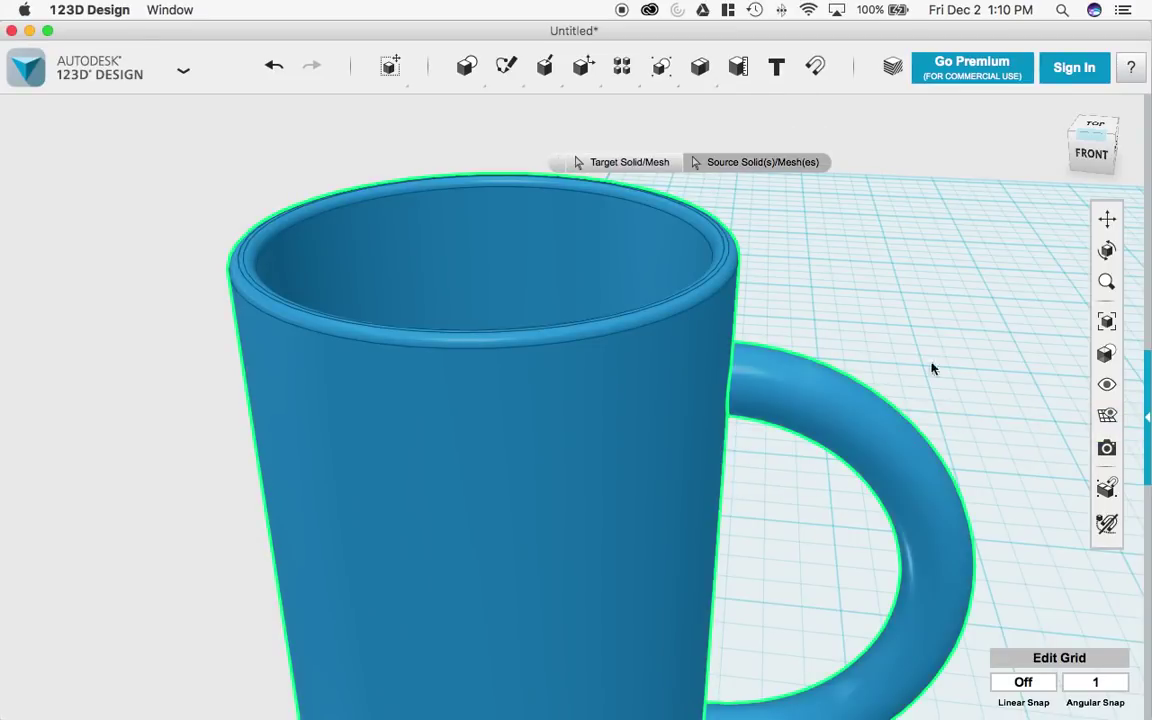
{"action": "left_click", "coordinate": [843, 314]}
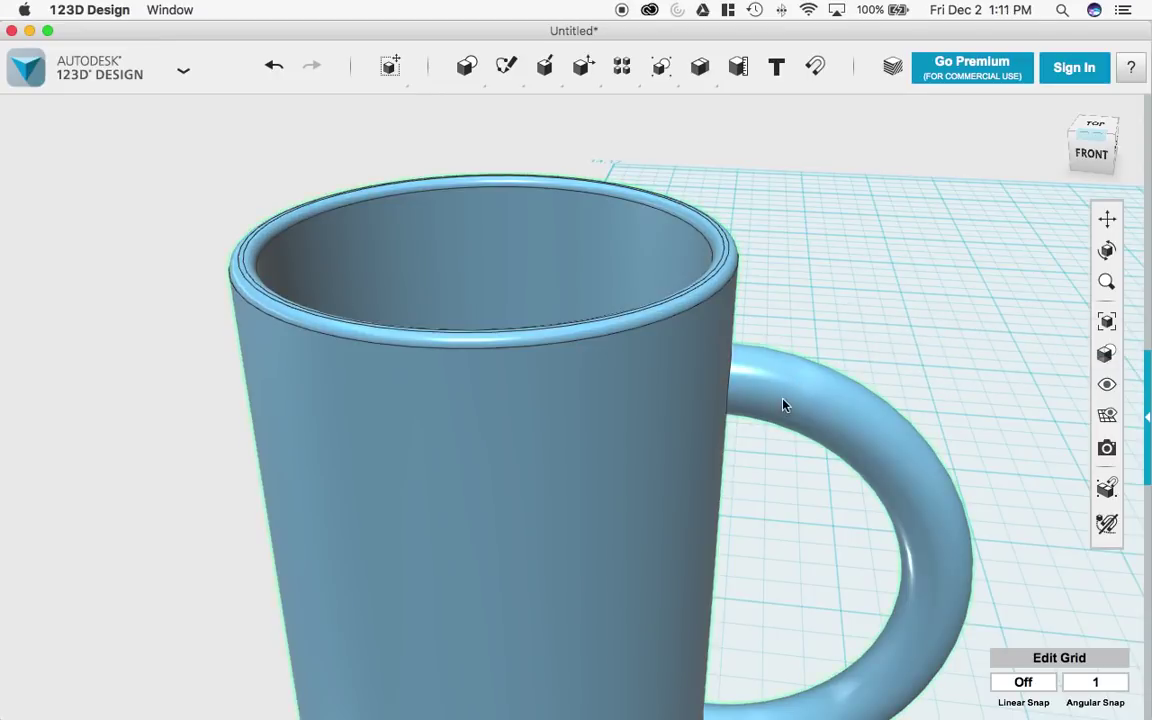
Step: Zoom out, orbit to a front view with the mug upright, and pan it to centre
{"action": "scroll", "coordinate": [684, 409], "scroll_direction": "down", "scroll_amount": 5}
{"action": "right_click_drag", "start_coordinate": [684, 409], "coordinate": [692, 486]}
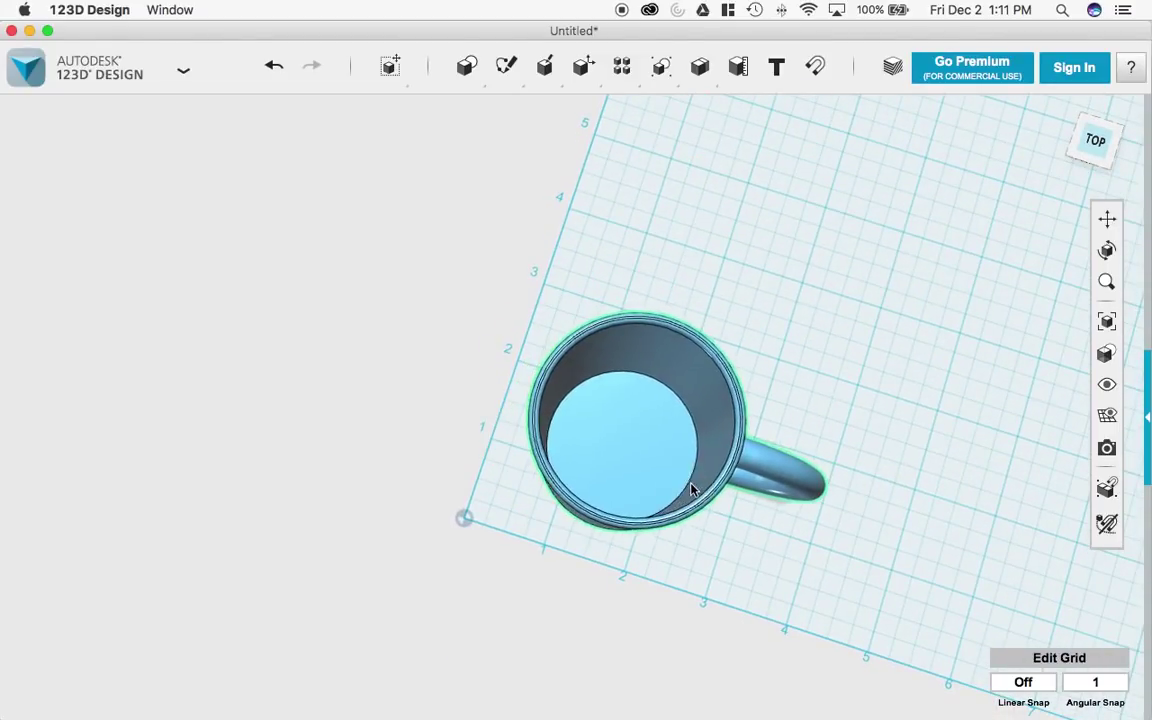
{"action": "left_click", "coordinate": [1108, 252]}
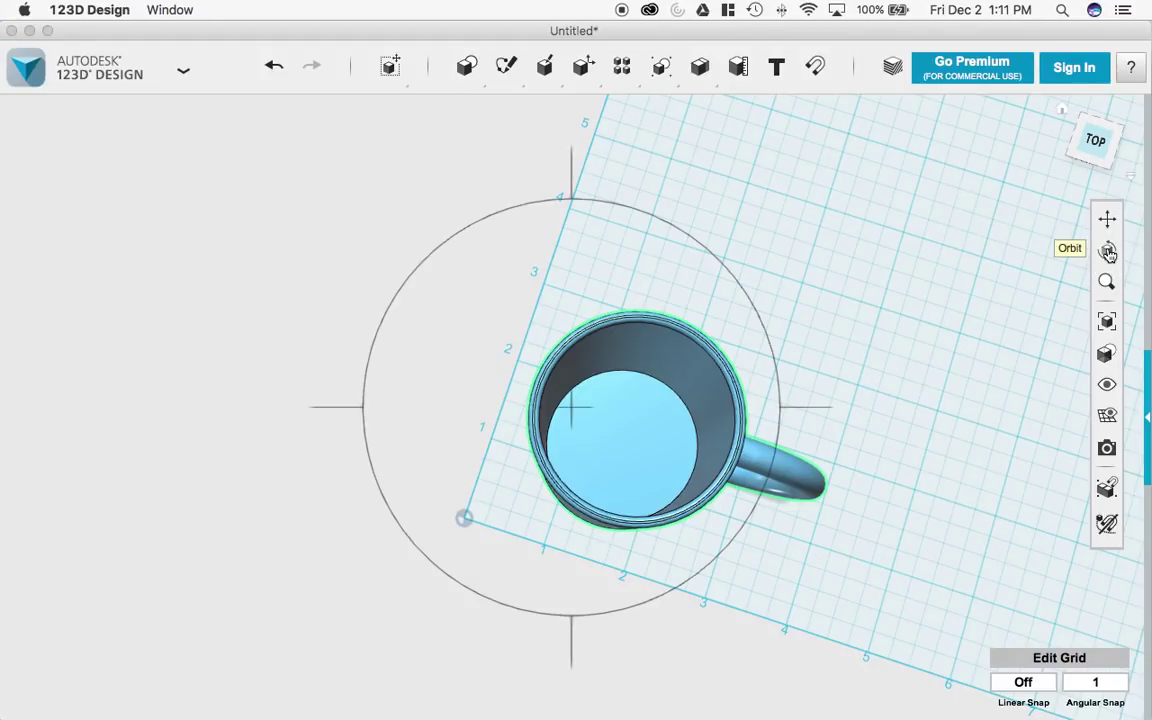
{"action": "left_click_drag", "start_coordinate": [796, 422], "coordinate": [247, 327]}
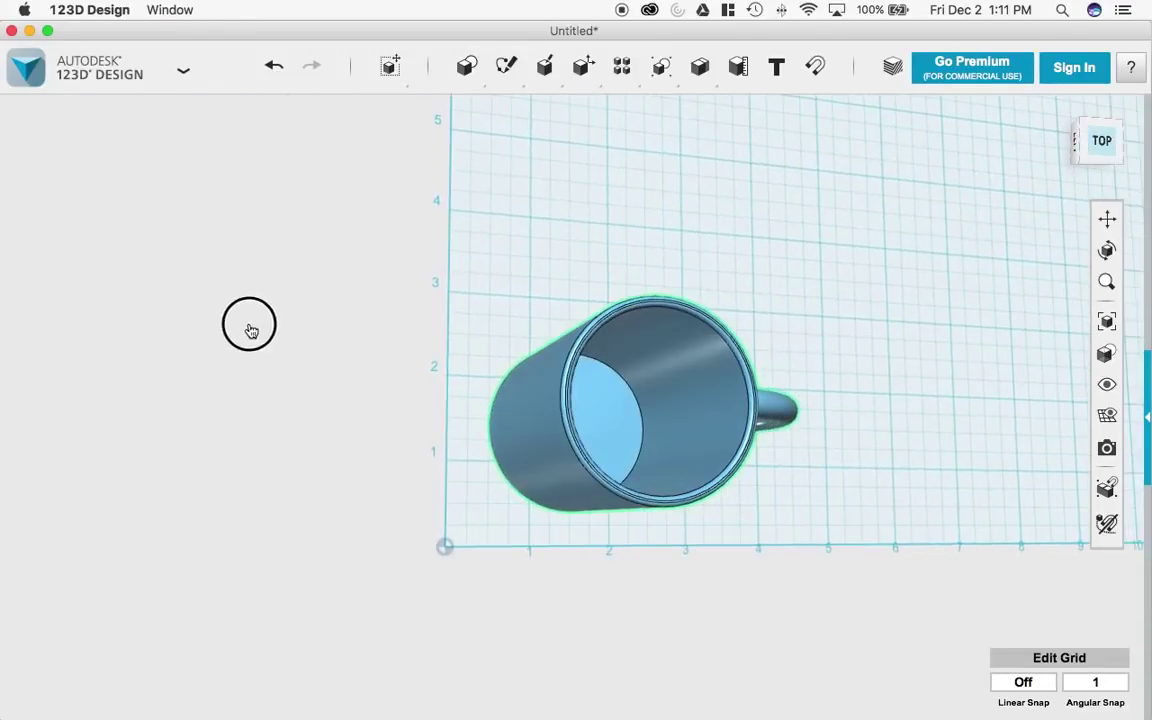
{"action": "left_click_drag", "start_coordinate": [663, 409], "coordinate": [640, 300]}
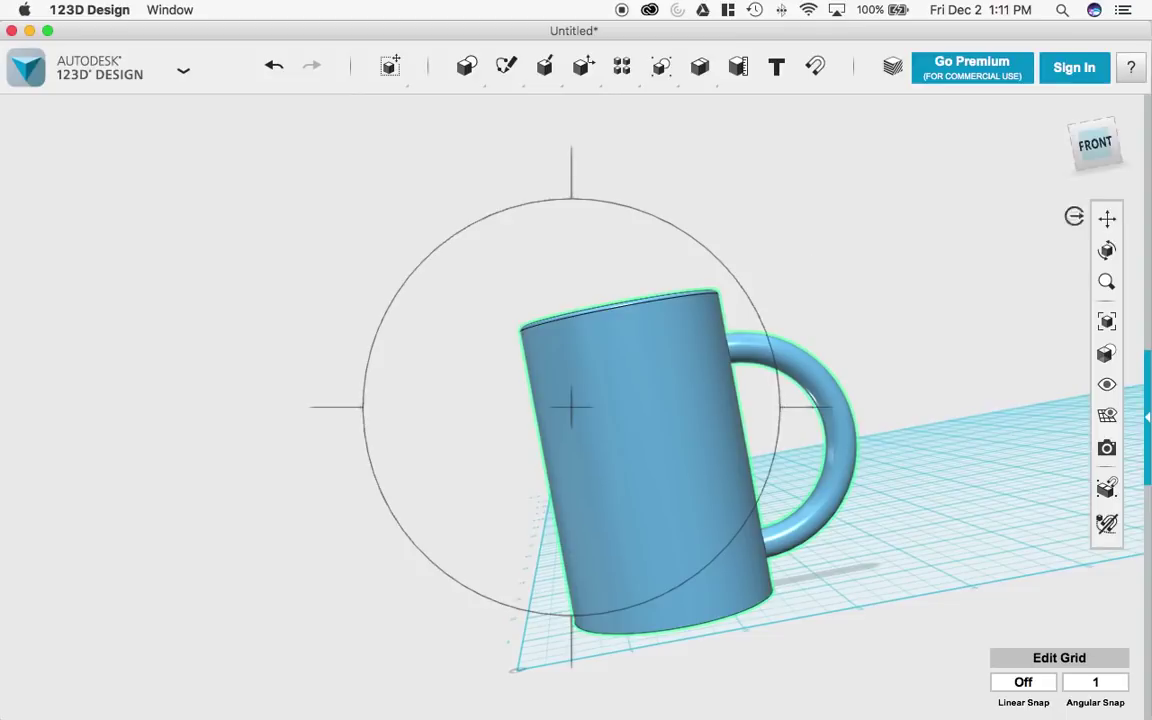
{"action": "left_click_drag", "start_coordinate": [1057, 110], "coordinate": [938, 338]}
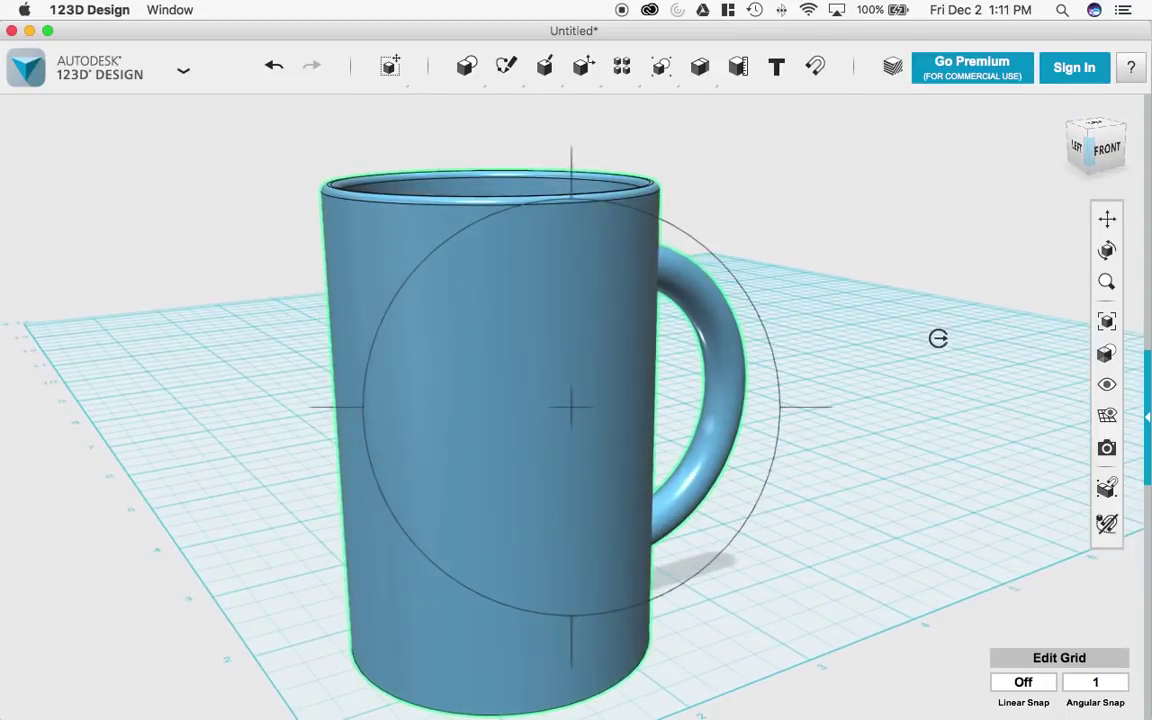
{"action": "left_click", "coordinate": [1110, 219]}
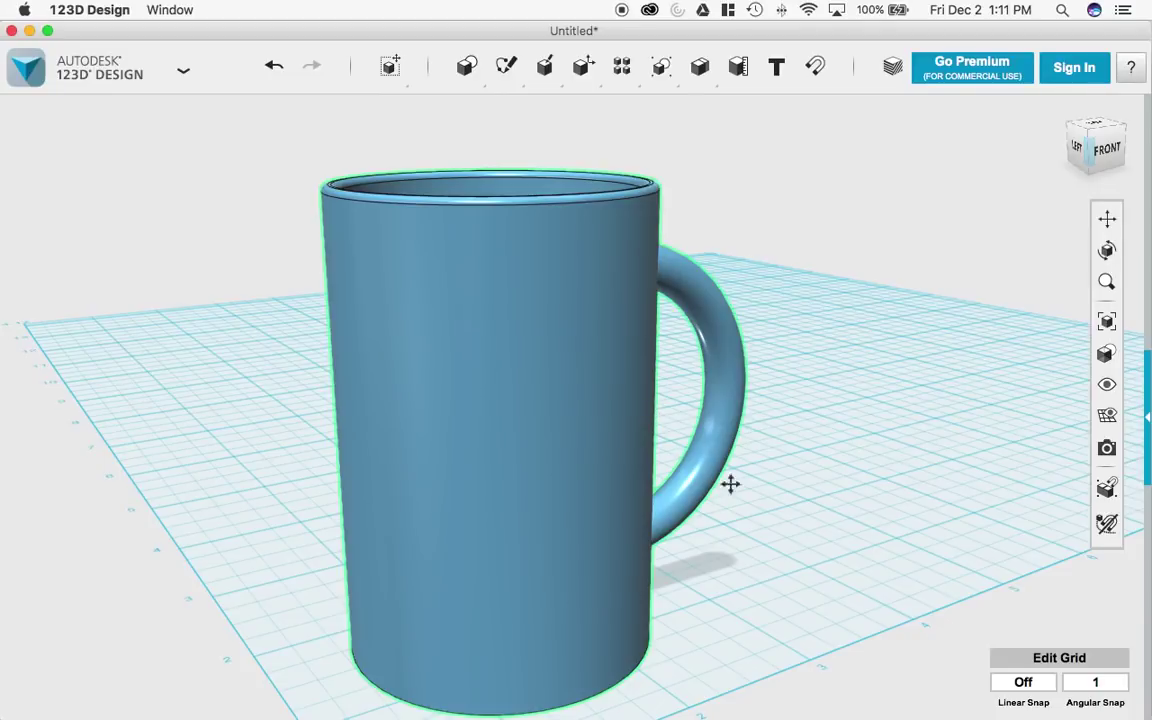
{"action": "mouse_move", "coordinate": [731, 484]}
{"action": "left_mouse_down"}
{"action": "mouse_move", "coordinate": [758, 499]}
{"action": "mouse_move", "coordinate": [761, 483]}
{"action": "mouse_move", "coordinate": [743, 489]}
{"action": "left_mouse_up"}
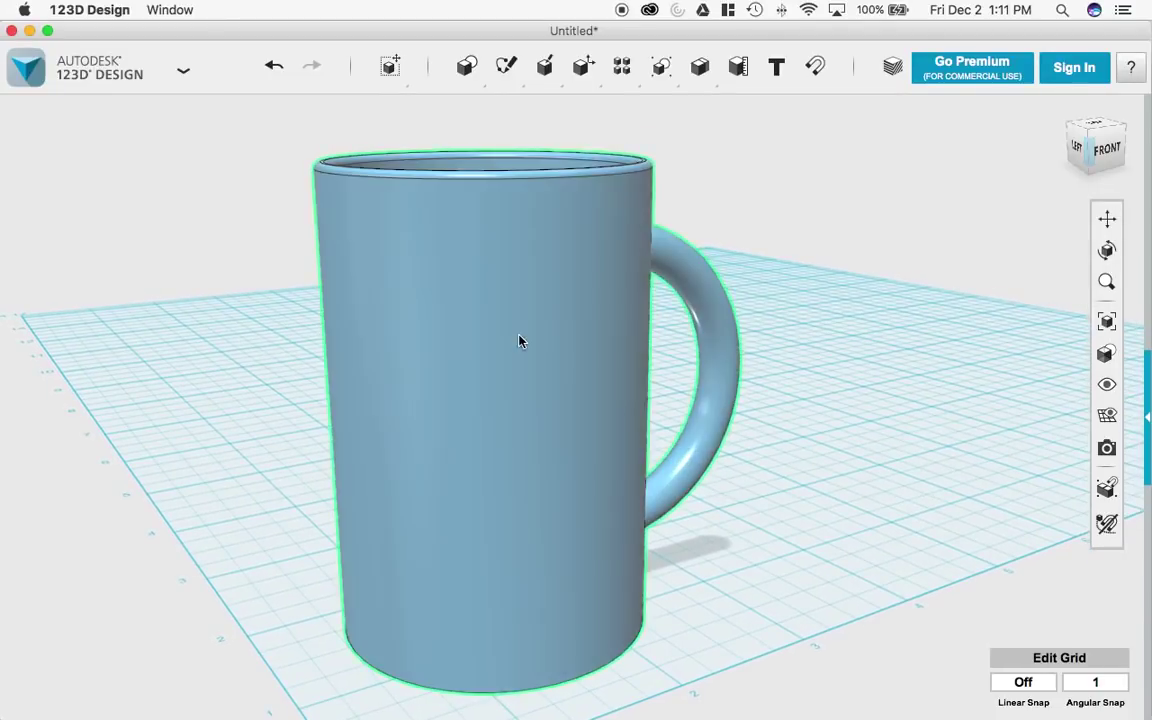
Step: Apply the Glossy Metal material to the merged mug
{"action": "left_click", "coordinate": [538, 341]}
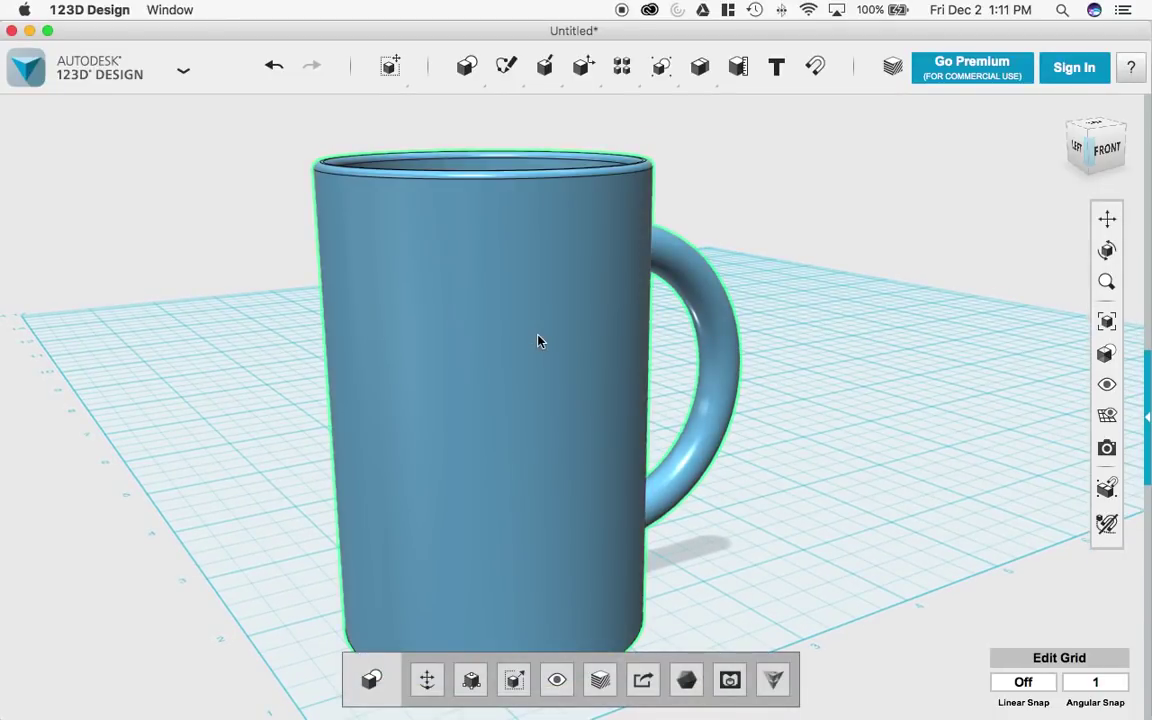
{"action": "left_click", "coordinate": [604, 679]}
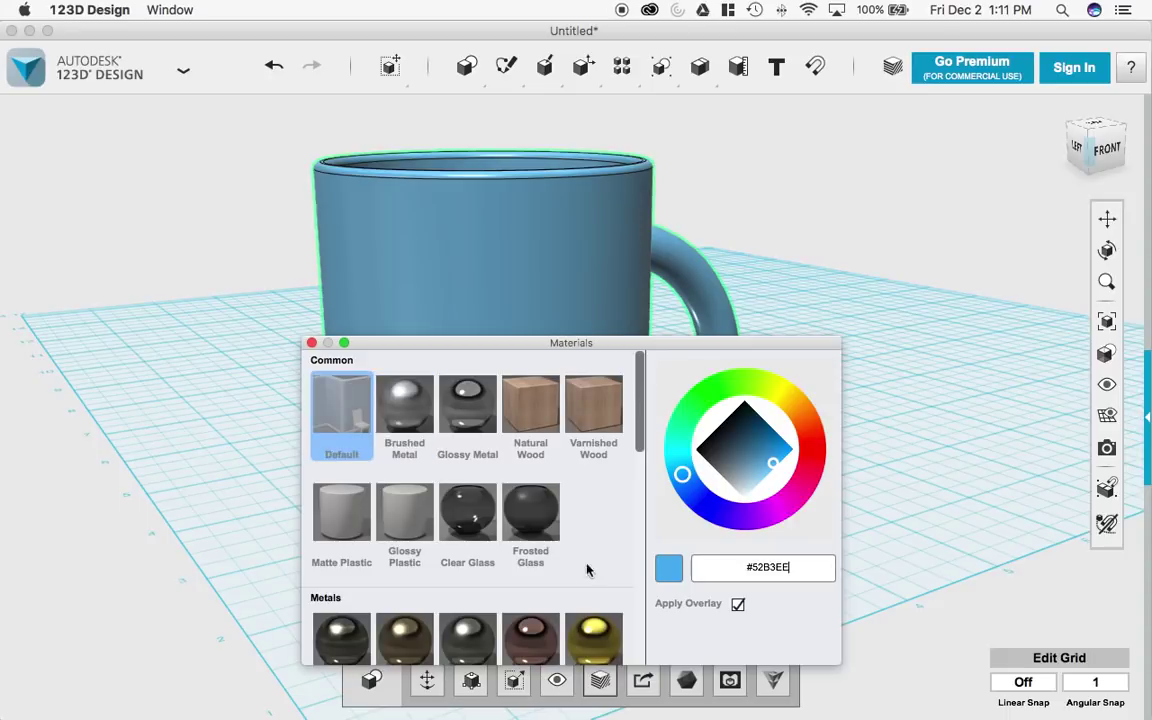
{"action": "left_click", "coordinate": [472, 416]}
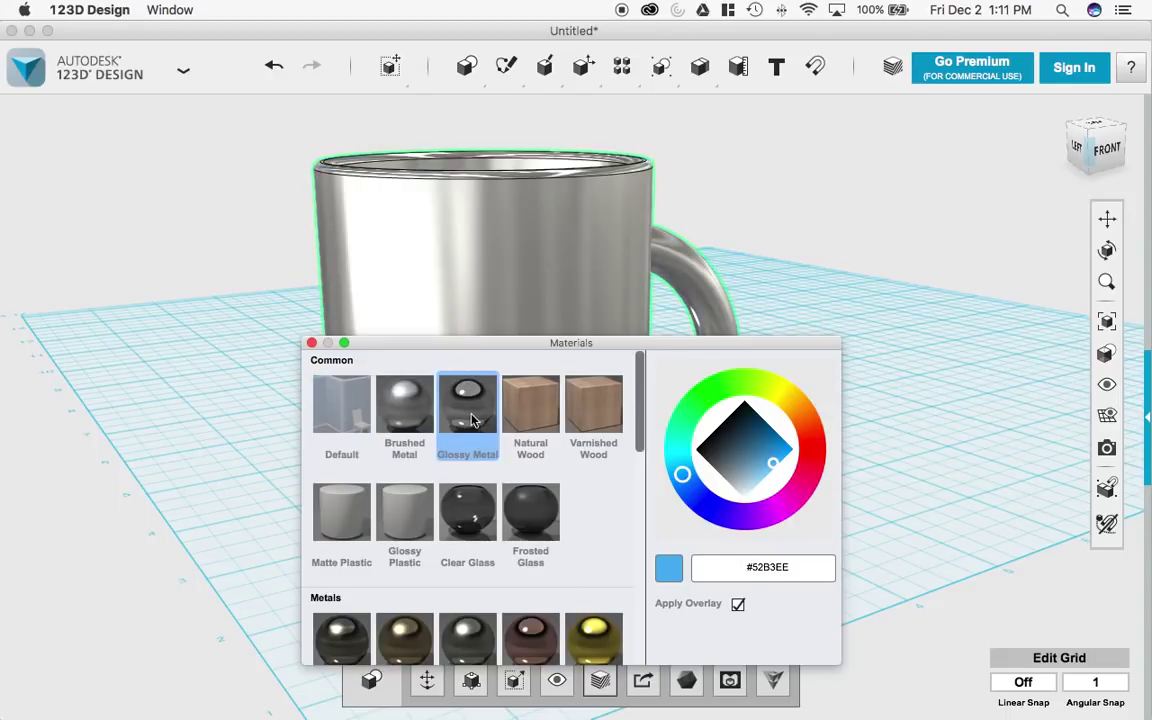
{"action": "left_click", "coordinate": [311, 344]}
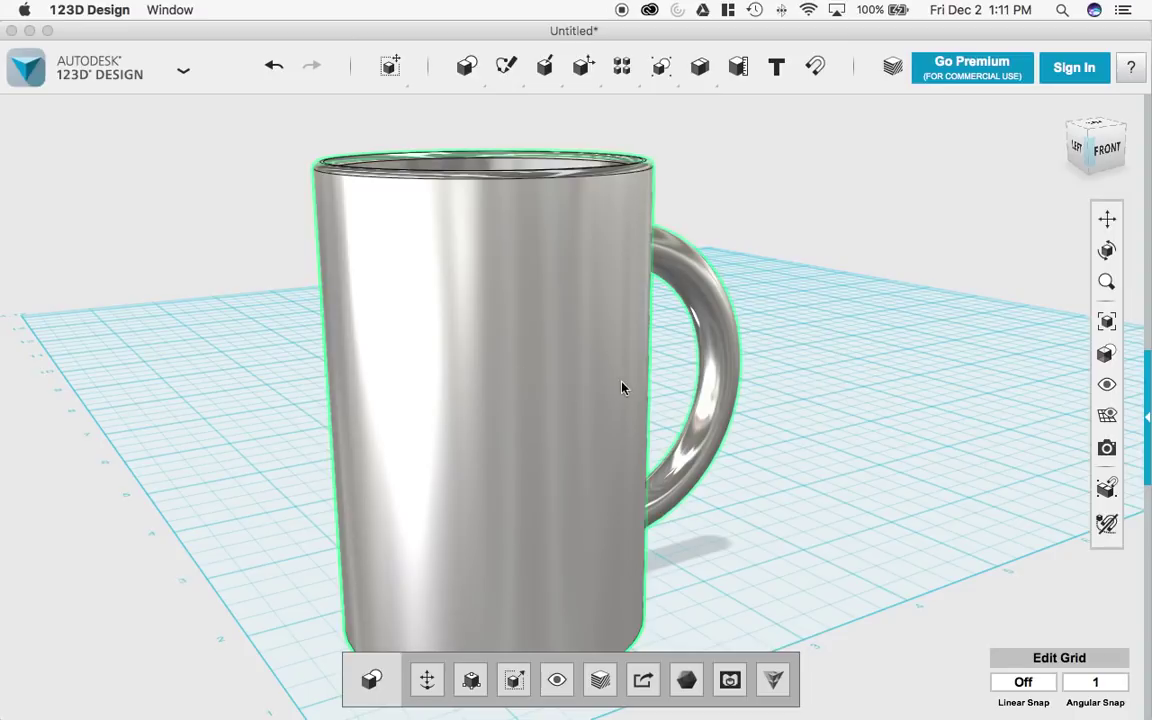
{"action": "left_click", "coordinate": [842, 465]}
{"action": "right_click_drag", "start_coordinate": [842, 465], "coordinate": [720, 440]}
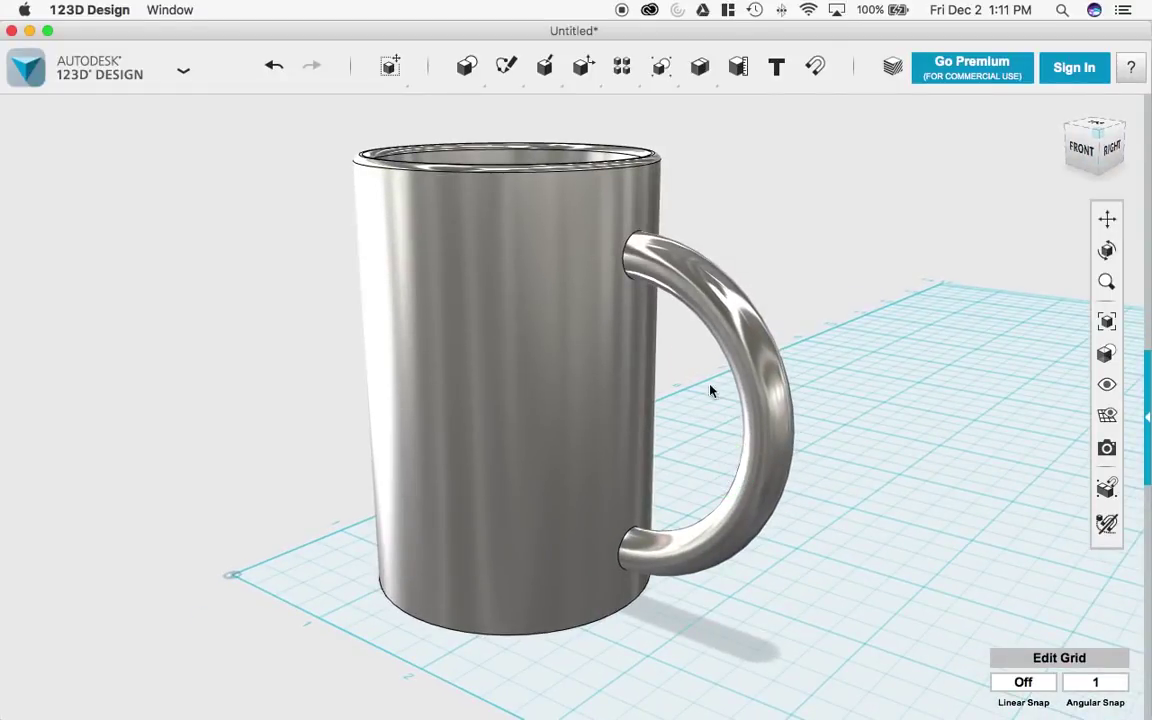